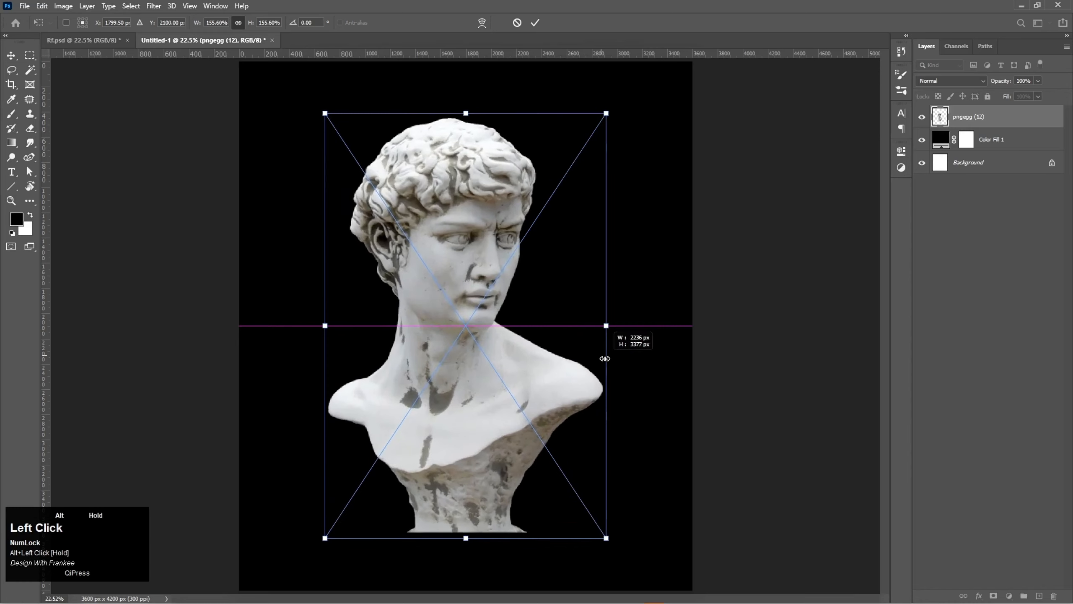
Centre the statue image on the canvas at 155.60% scale and add a Color Overlay effect to its layer
mouse_move(468, 335)
mouse_down()
mouse_move(482, 335)
mouse_move(468, 335)
mouse_up()
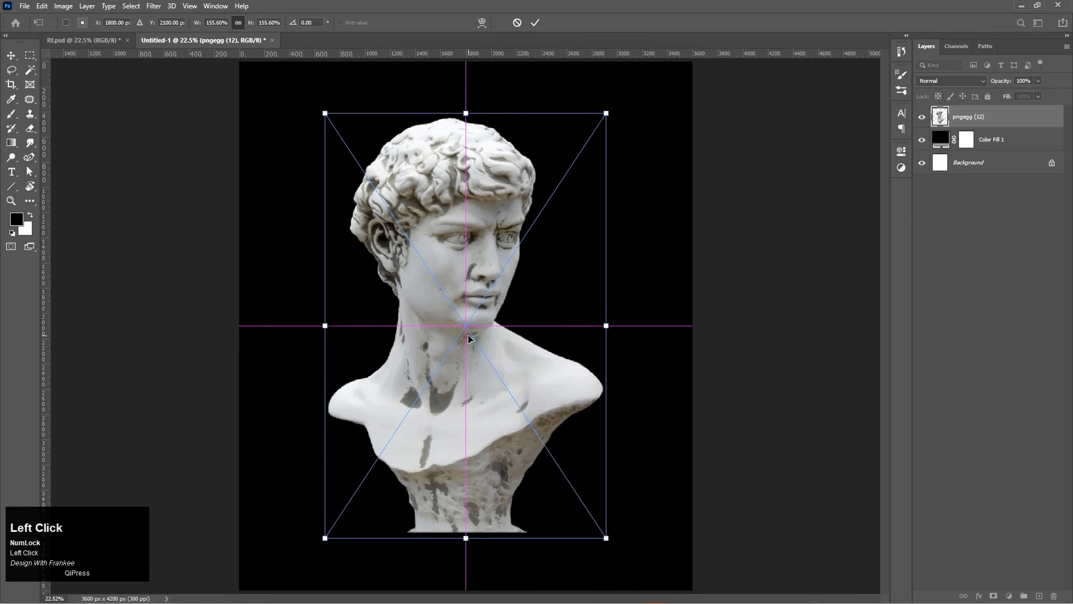
double_click(468, 335)
right_click(964, 120)
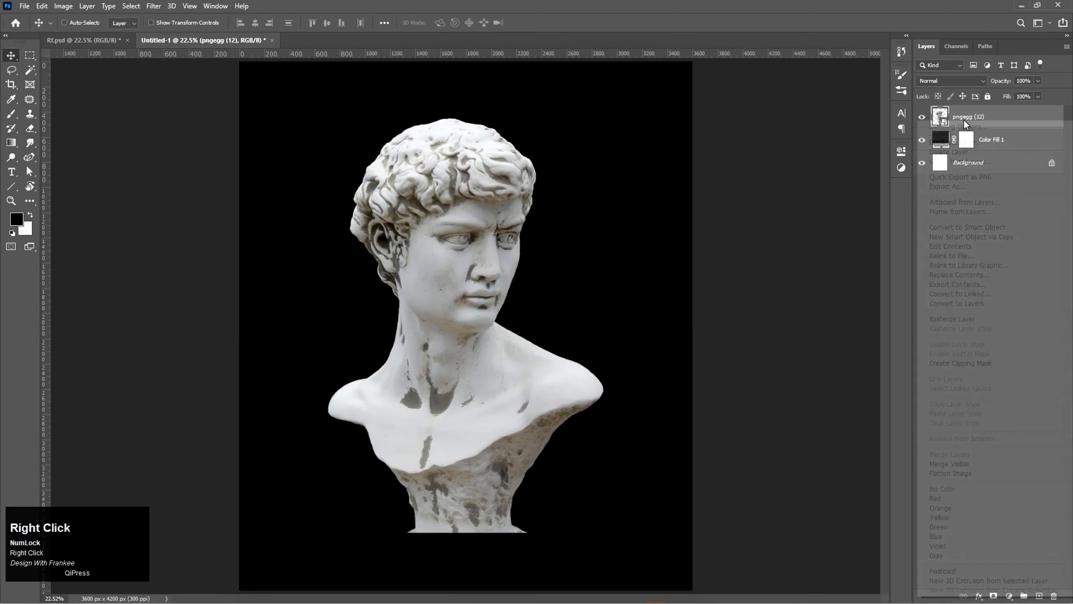
click(967, 123)
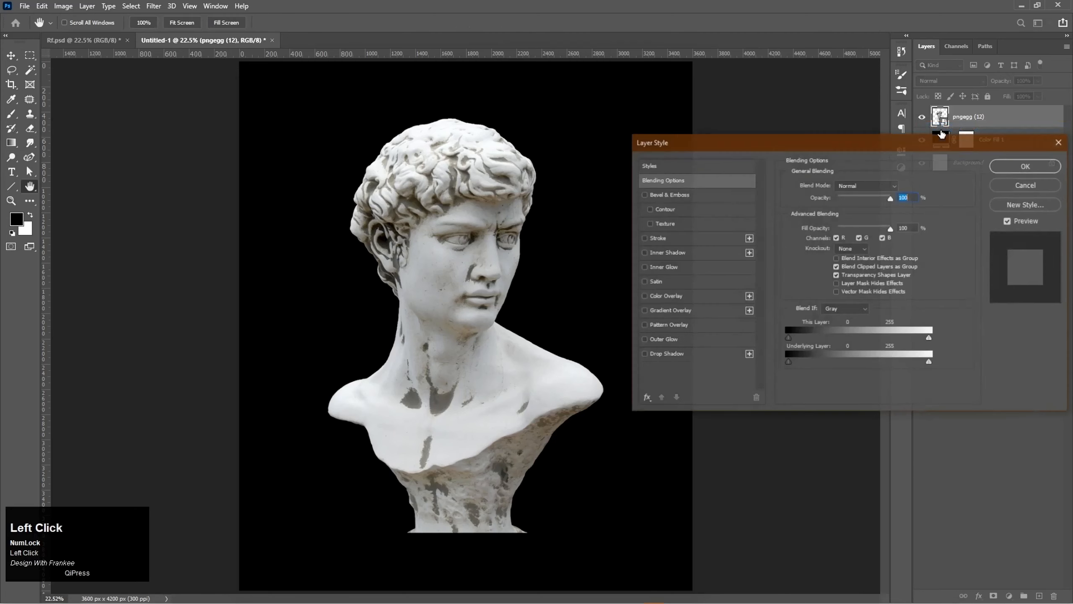
click(684, 296)
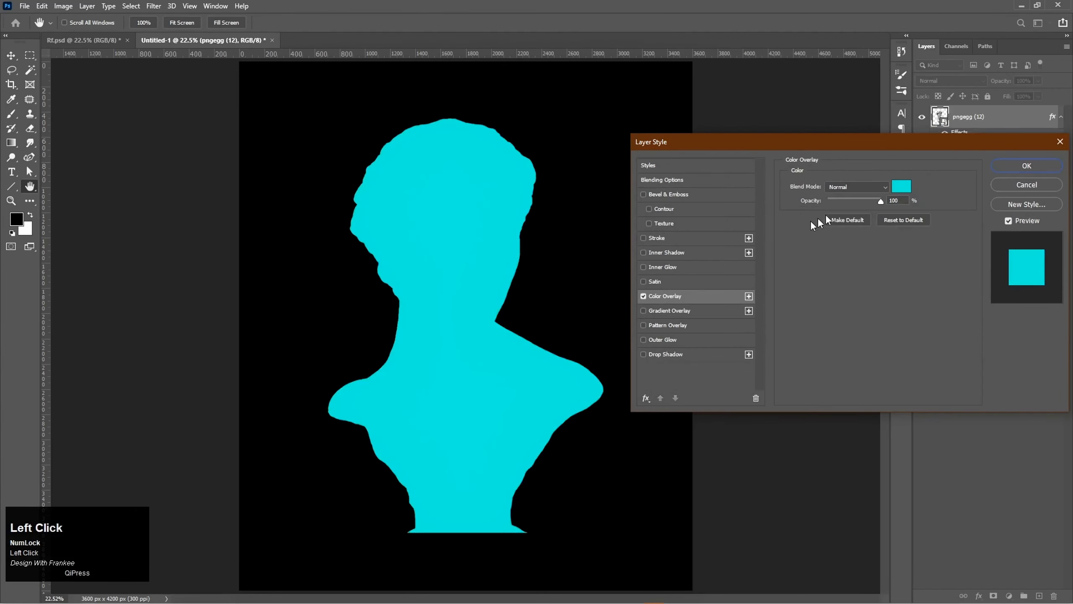
Copy the hex code ab1e59 from the Color Scheme note in Notepad and apply it as the statue's overlay colour
click(901, 187)
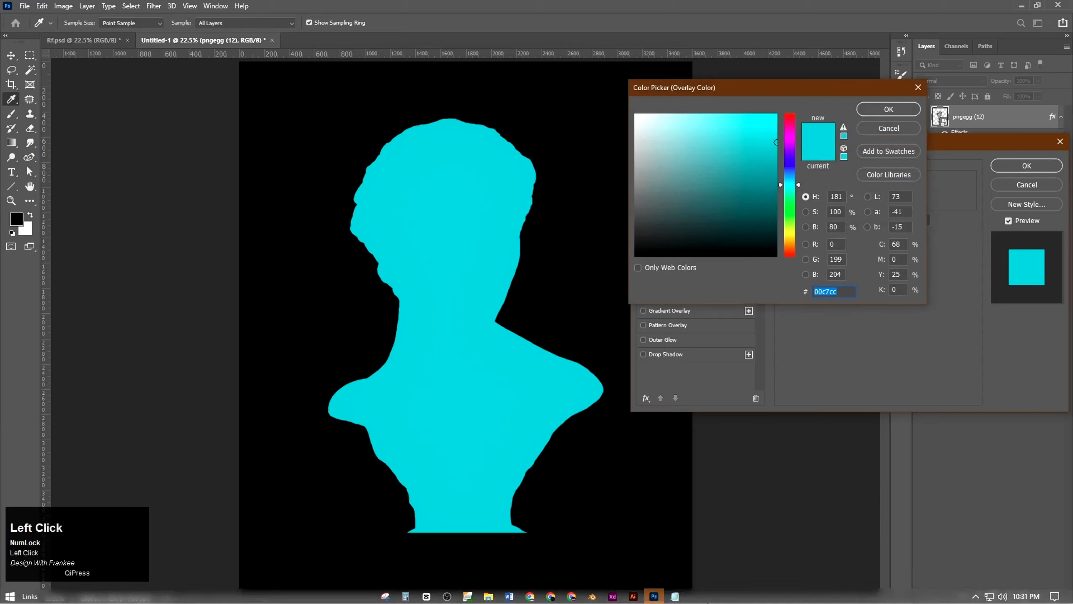
click(675, 596)
drag(650, 199, 605, 200)
key(ctrl+c)
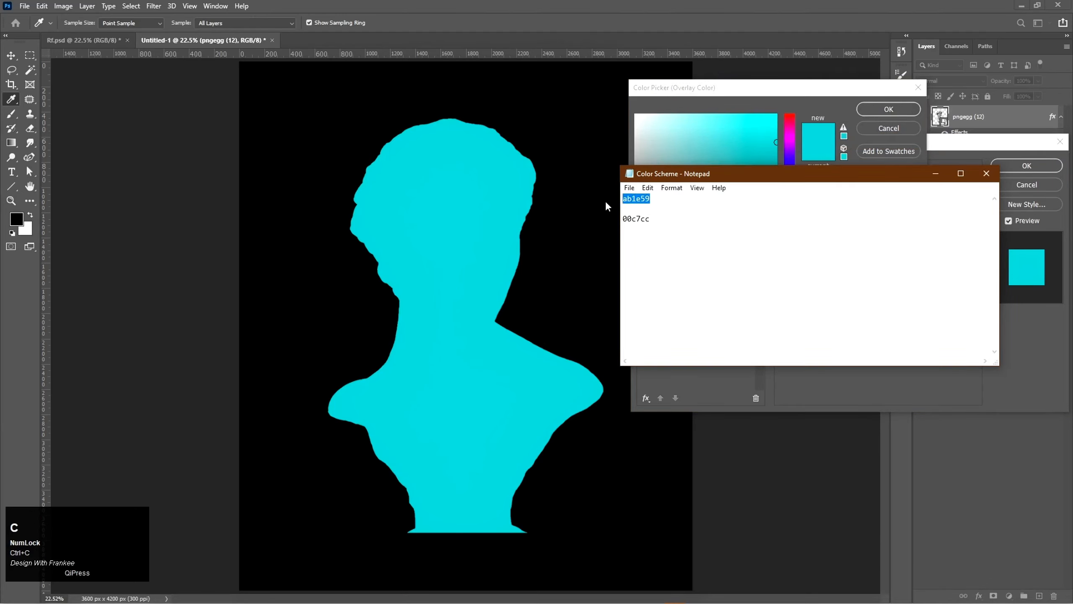
click(935, 173)
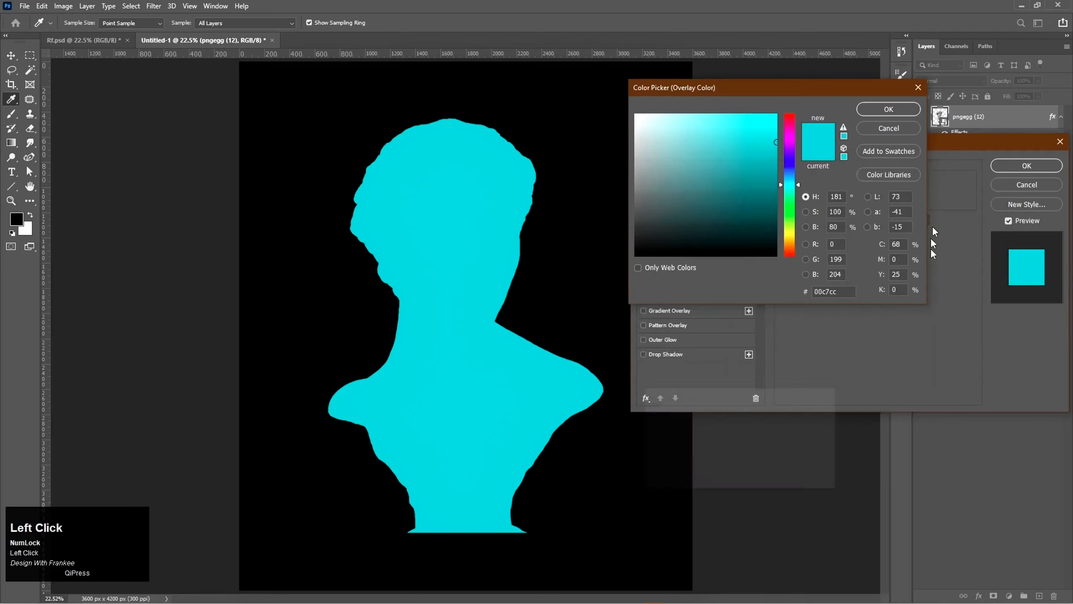
drag(846, 291, 786, 292)
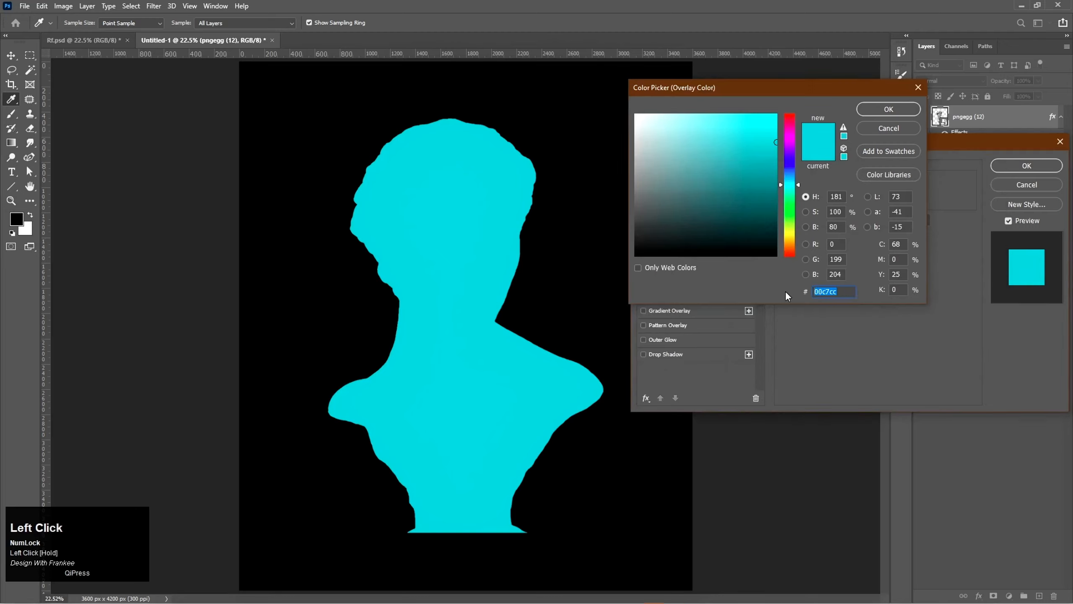
key(ctrl+v)
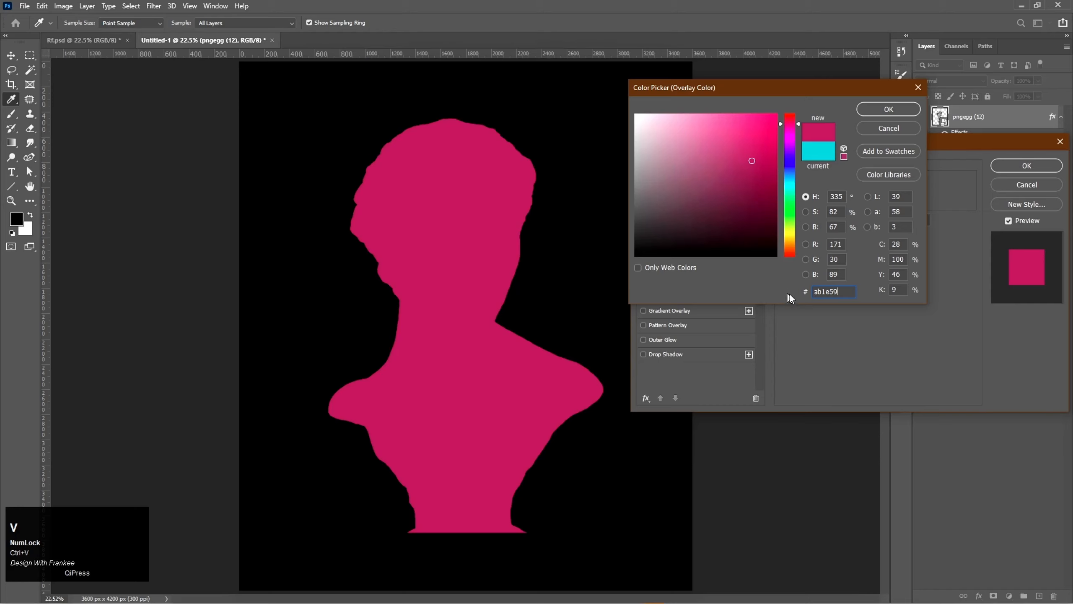
drag(845, 292, 814, 292)
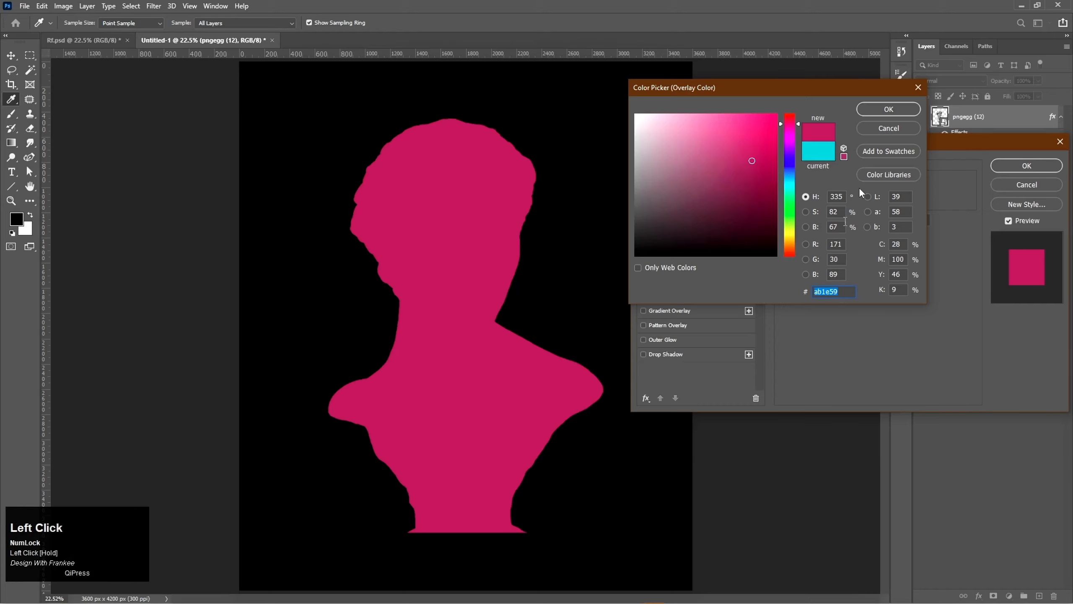
click(873, 109)
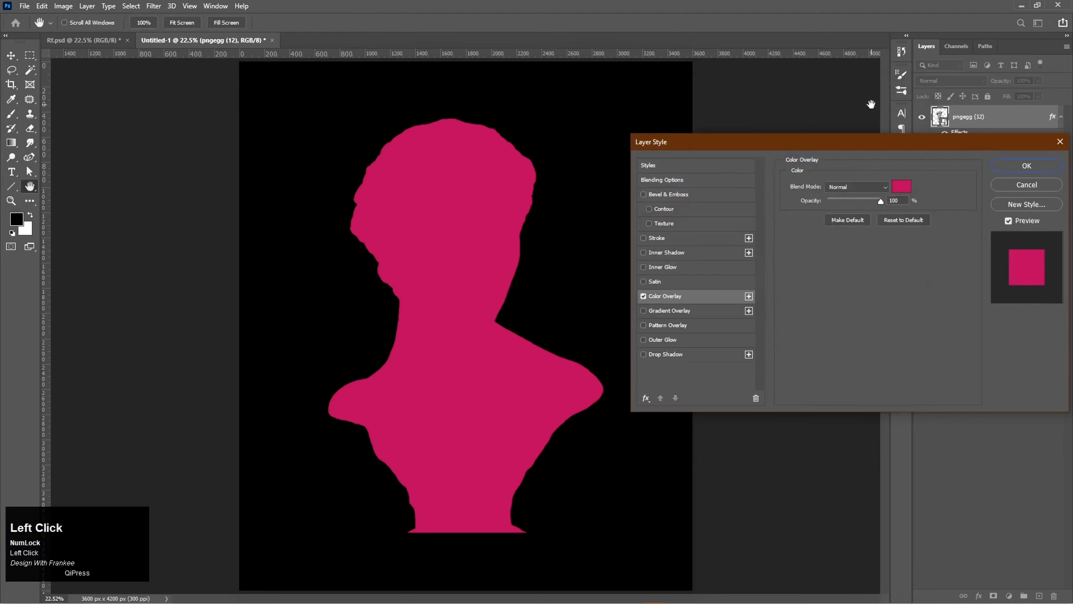
click(1016, 166)
Convert the statue's Color Overlay effect into a separate layer and set that colour fill's blend mode to Overlay
right_click(960, 133)
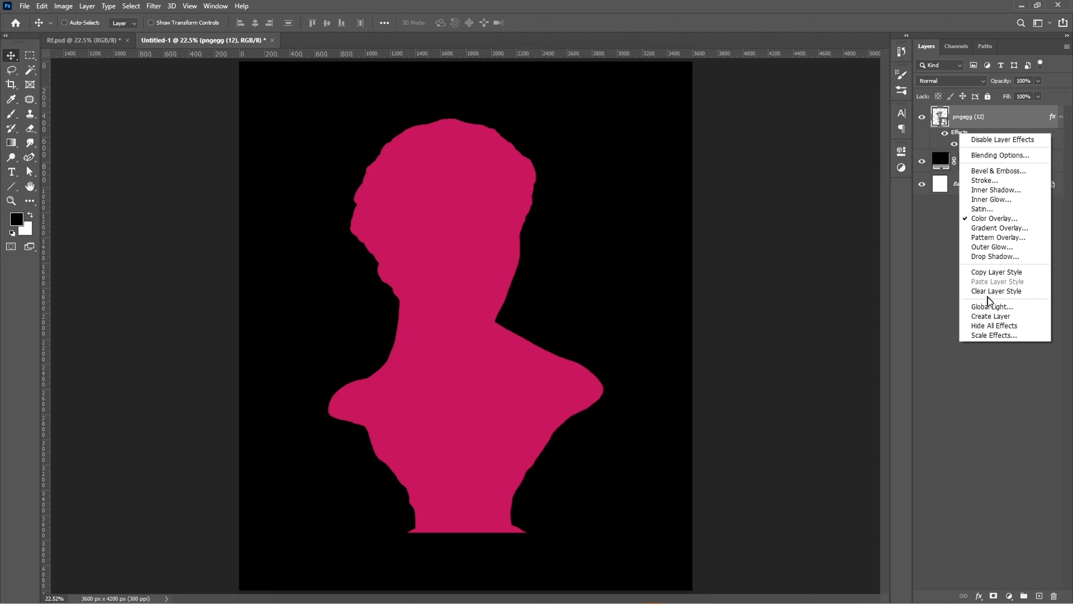
click(989, 315)
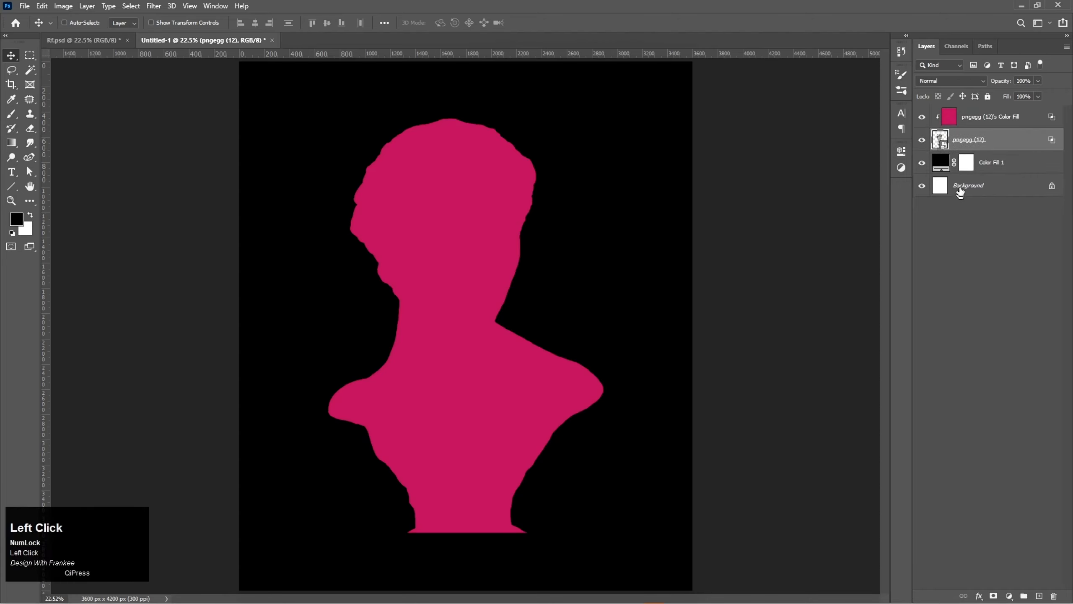
click(987, 122)
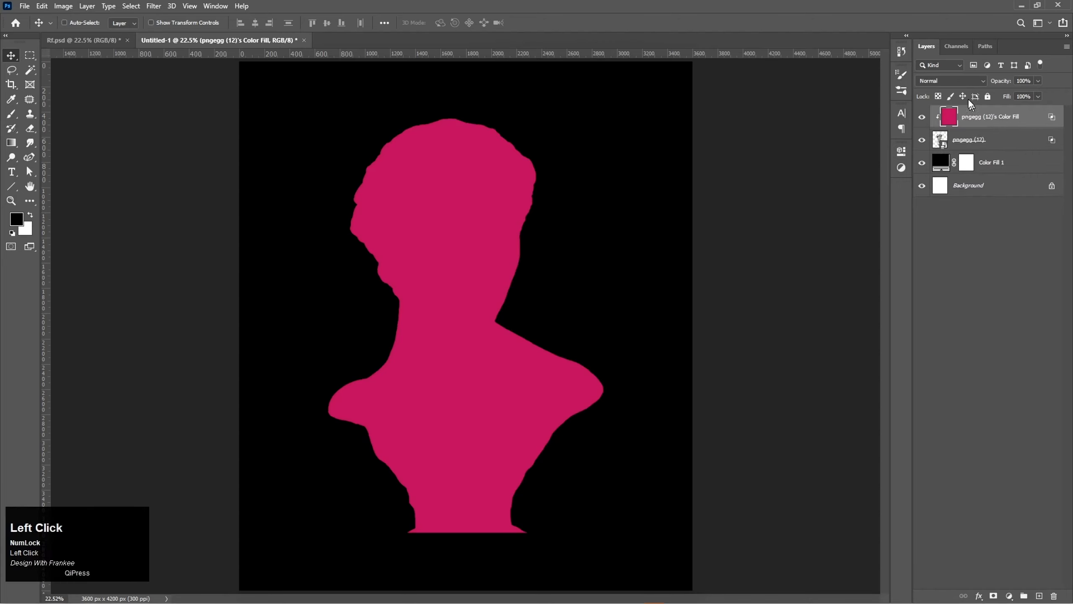
click(953, 80)
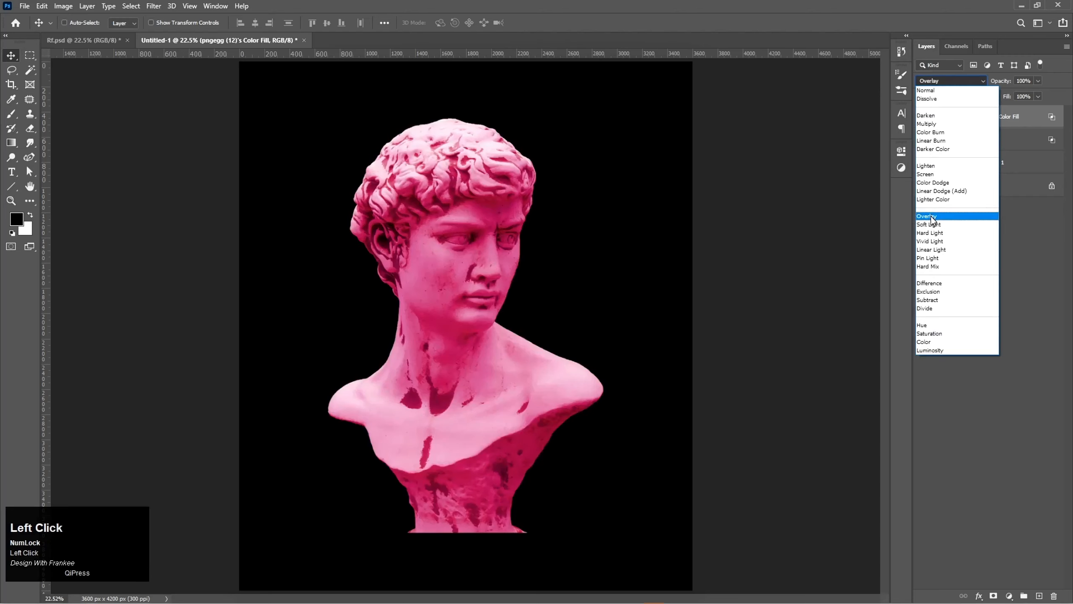
click(927, 216)
Duplicate the pink colour fill layer and clip the copy to the statue
key(ctrl)
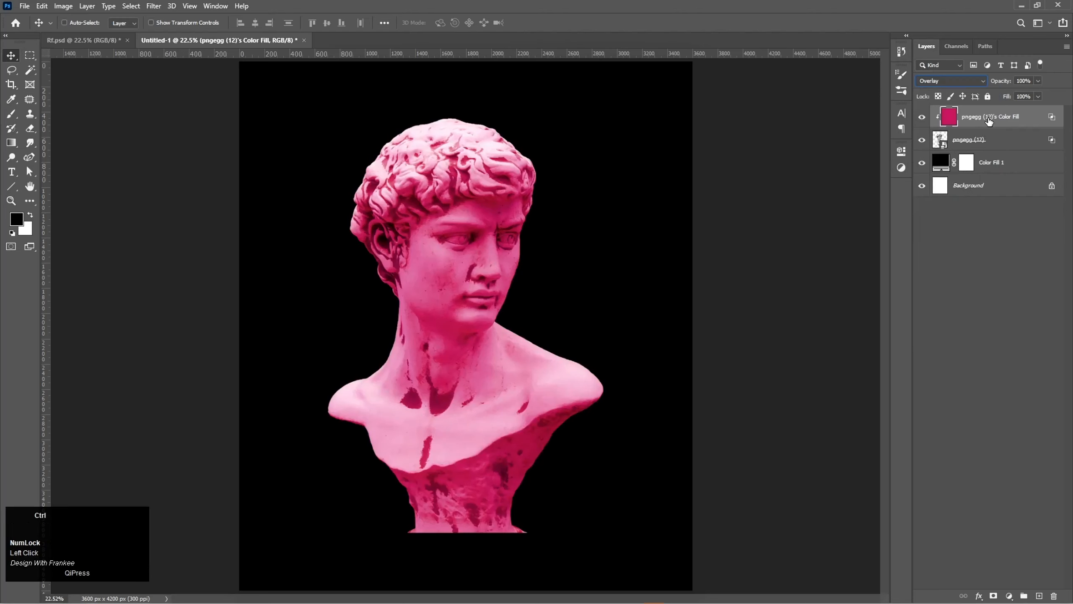
key(ctrl+j)
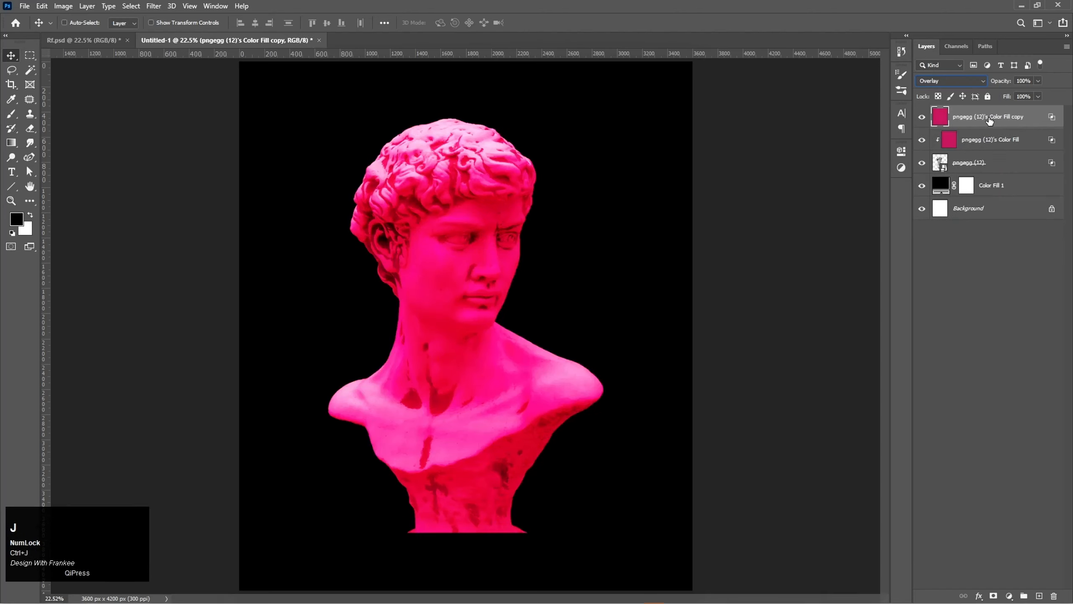
right_click(990, 119)
click(987, 323)
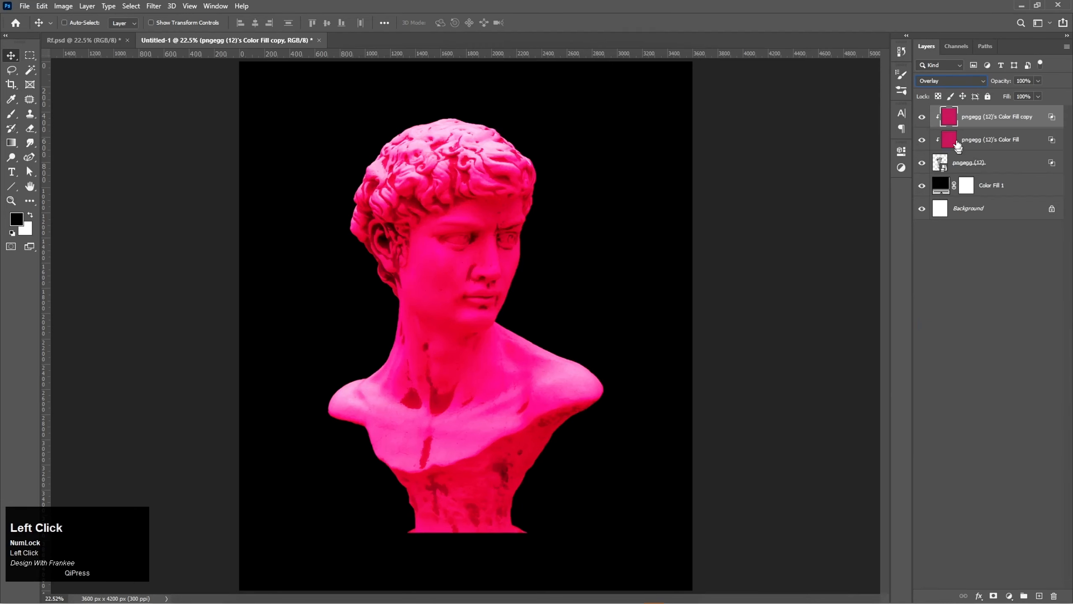
Set the copied colour fill layer to Soft Light blending with 80% opacity
click(952, 80)
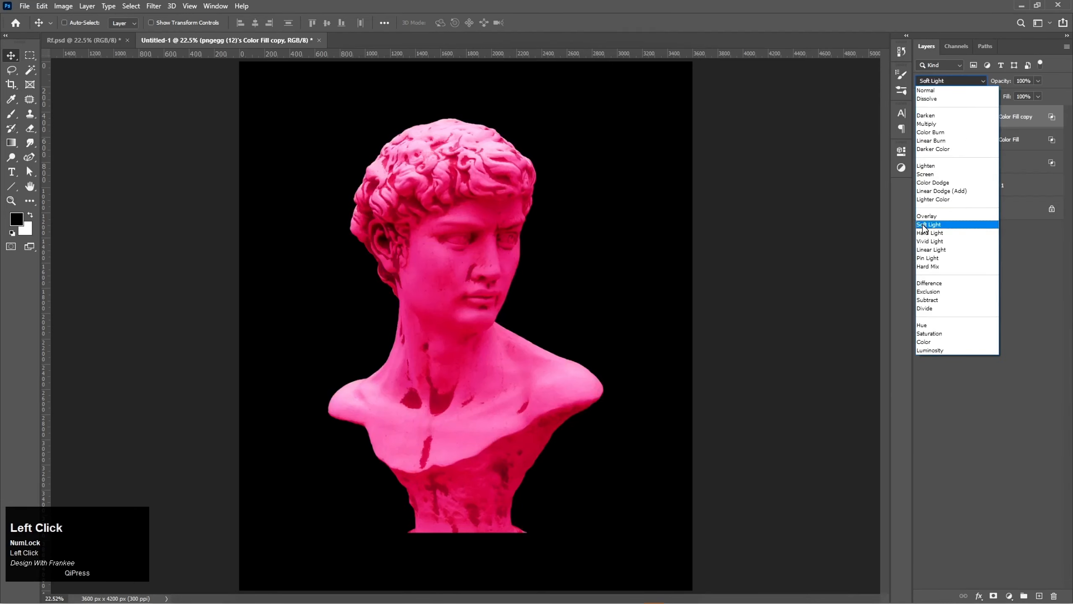
click(931, 215)
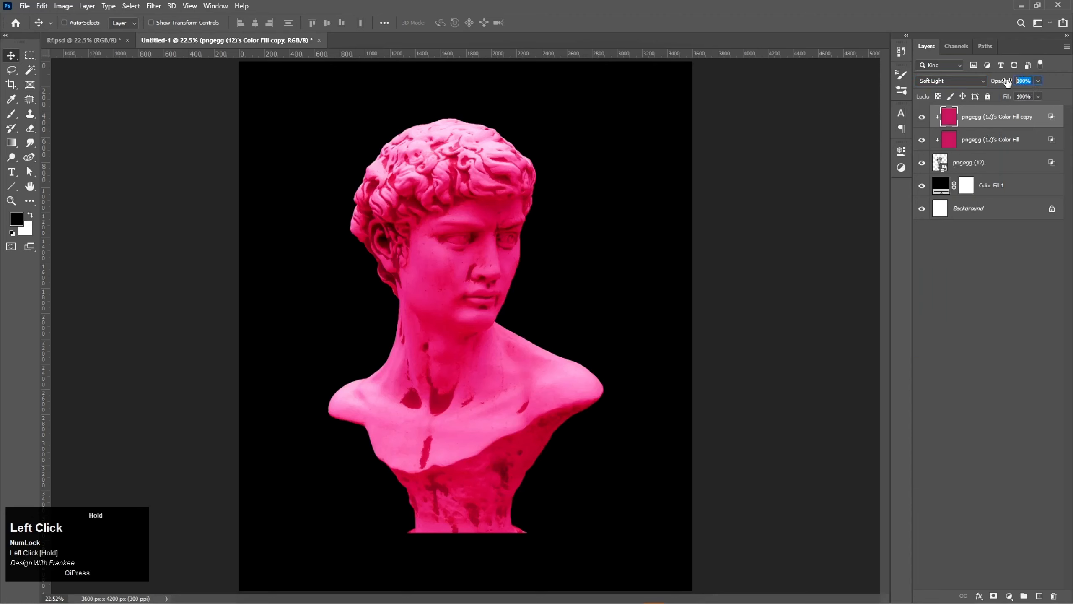
text(80)
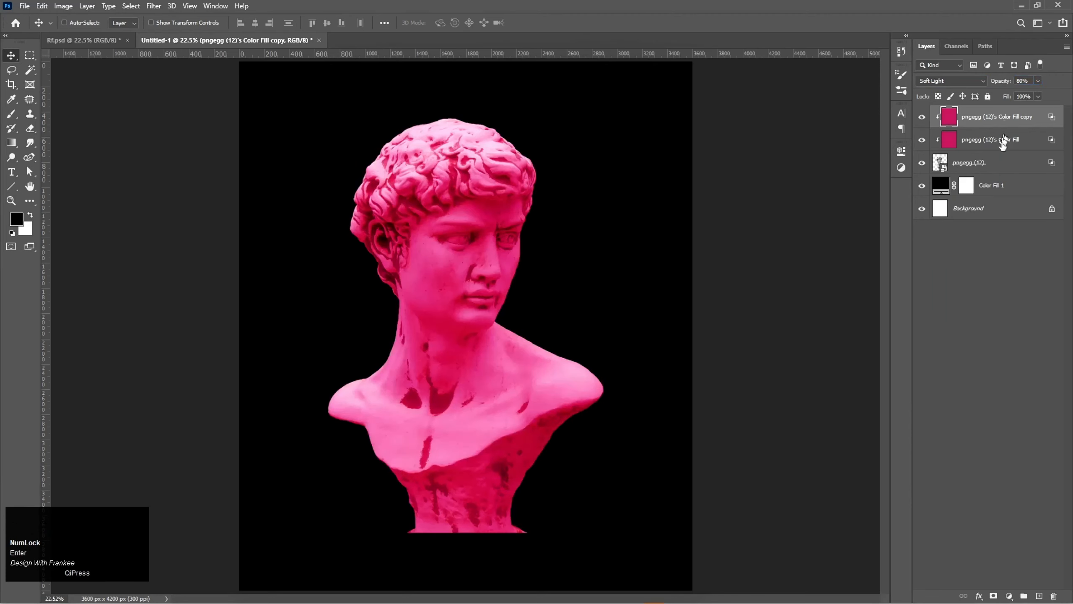
Group the statue with its two colour fill layers and name the group Statue
shift+click(1002, 166)
key(ctrl+g)
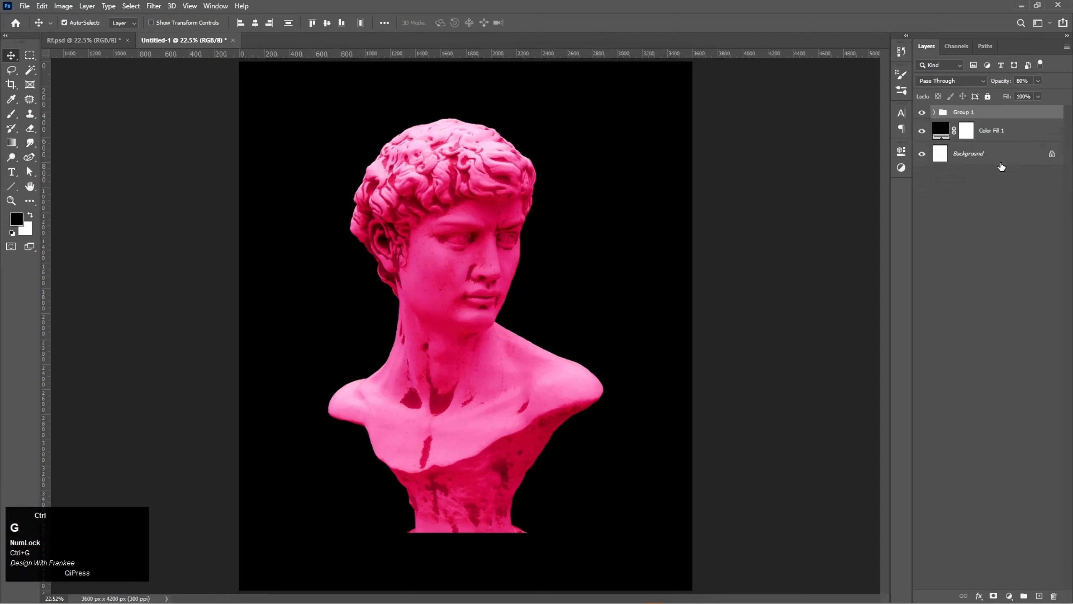
click(965, 115)
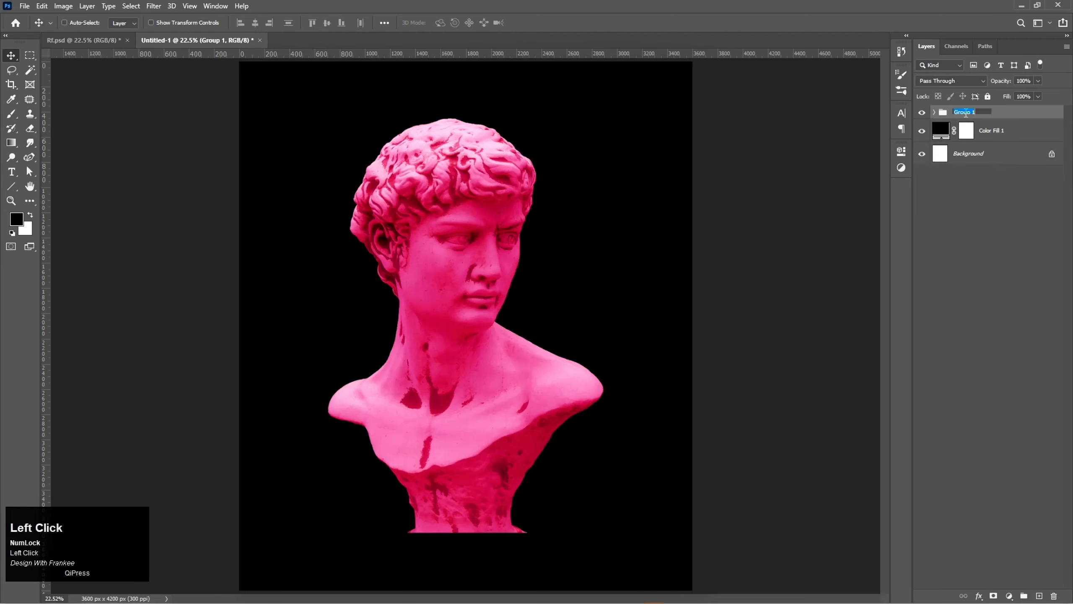
text(Statue)
key(Return)
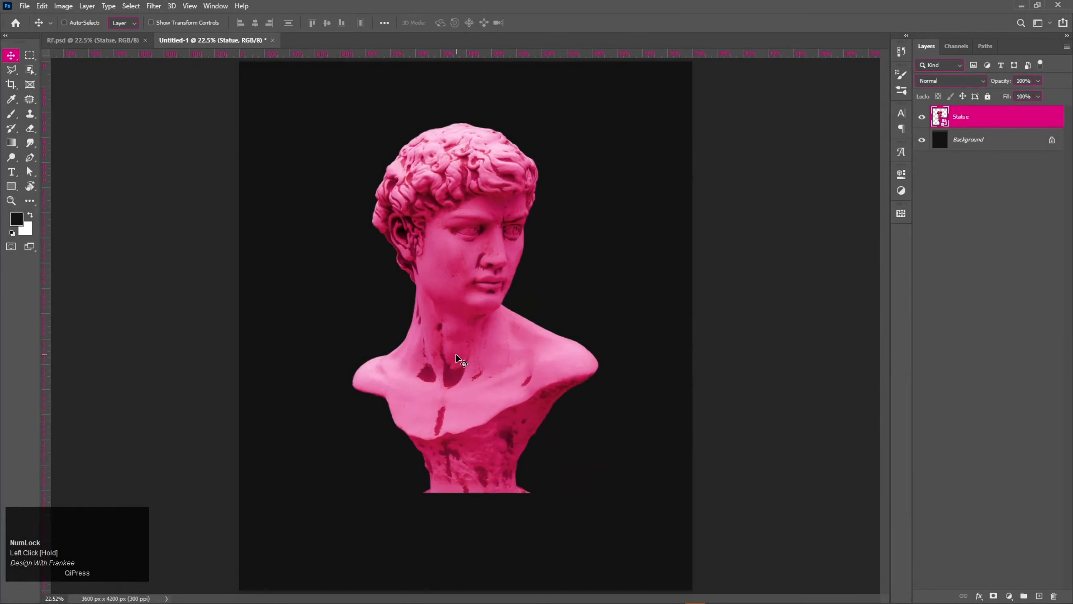
Align the Statue layer to the horizontal and vertical centre of the whole canvas and clear the selection
drag(456, 354, 466, 364)
key(ctrl+a)
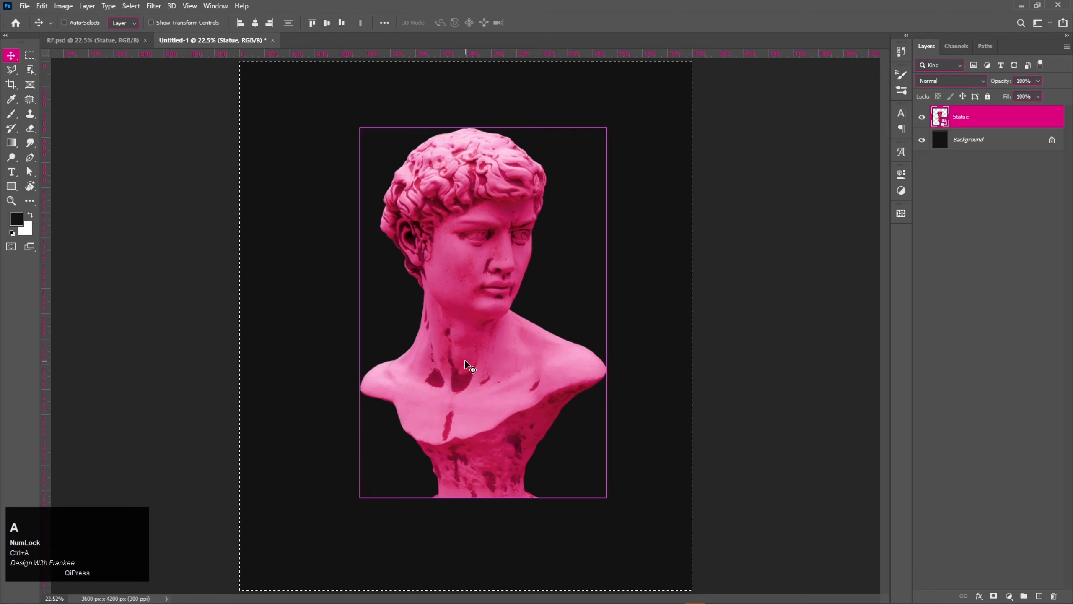
click(256, 25)
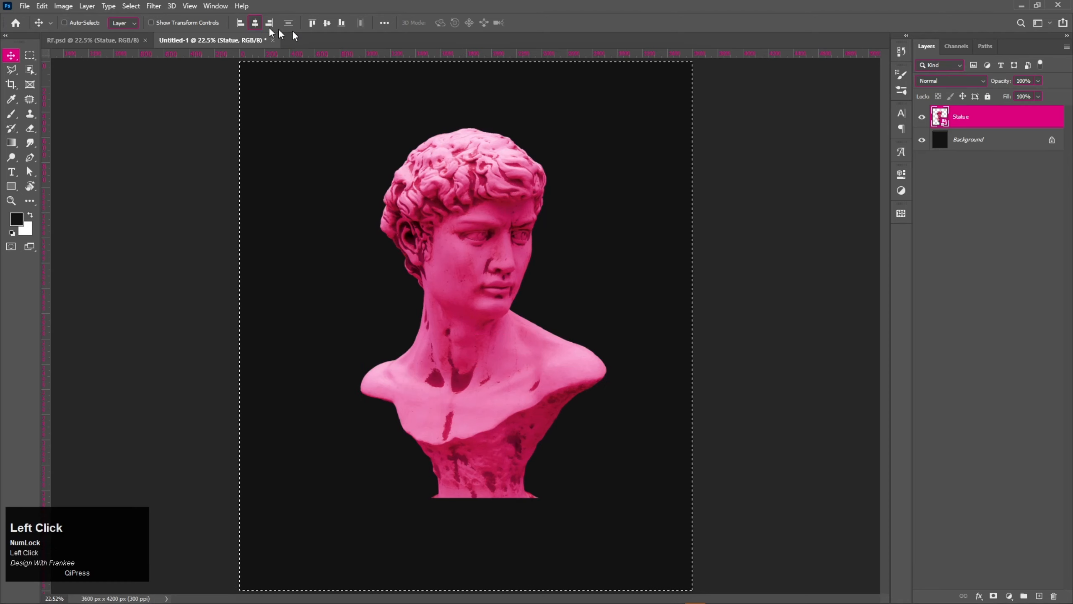
click(327, 25)
key(ctrl+d)
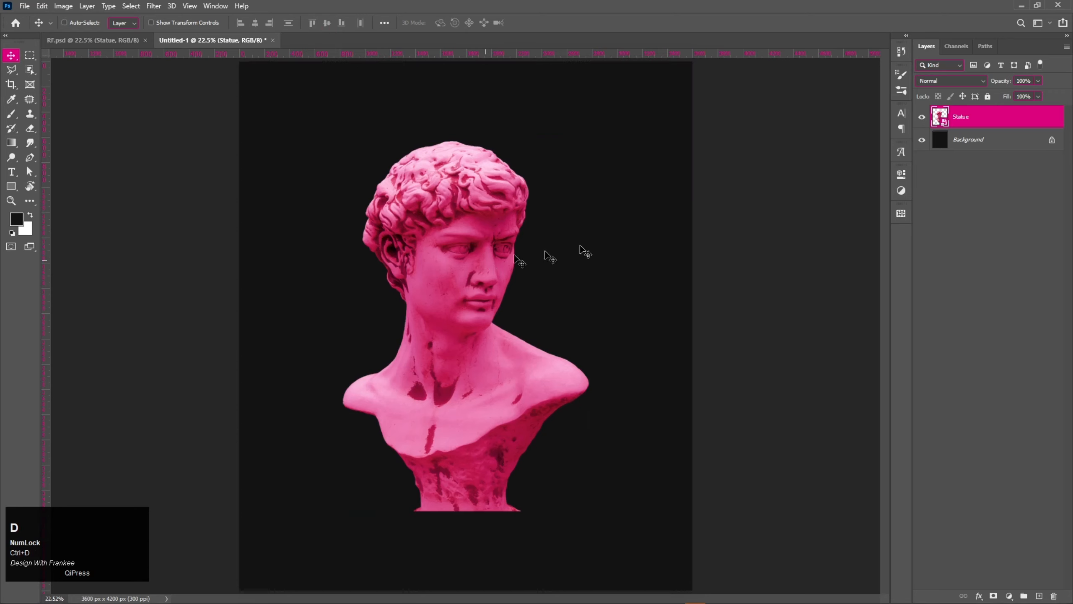
click(924, 117)
click(923, 118)
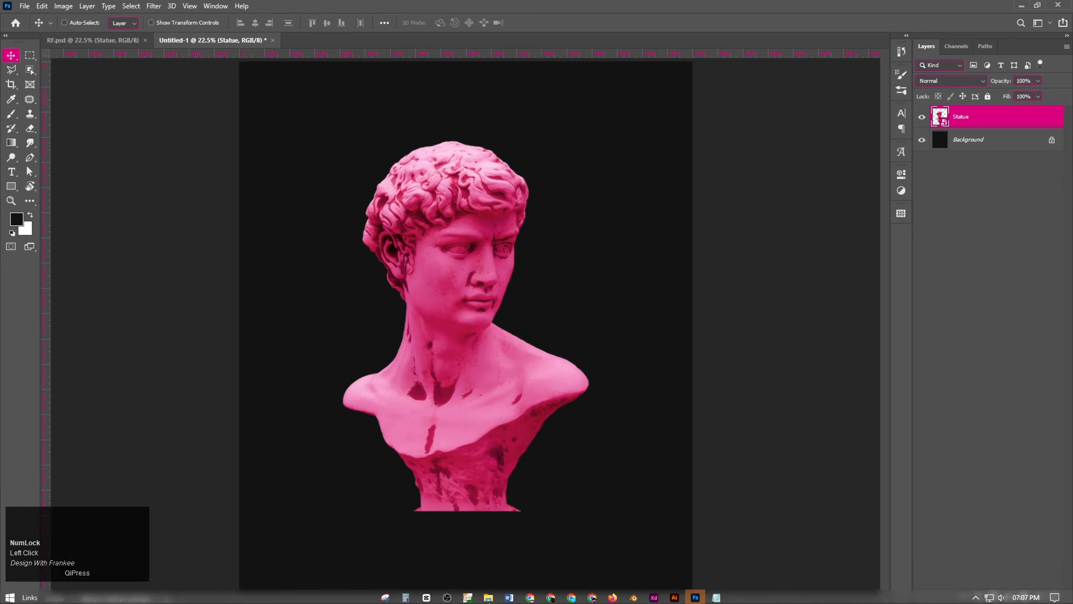
Place the grid-g827d44f1f_1920 image from the Statue Streetwear Design 15 folder above the Statue layer
click(488, 595)
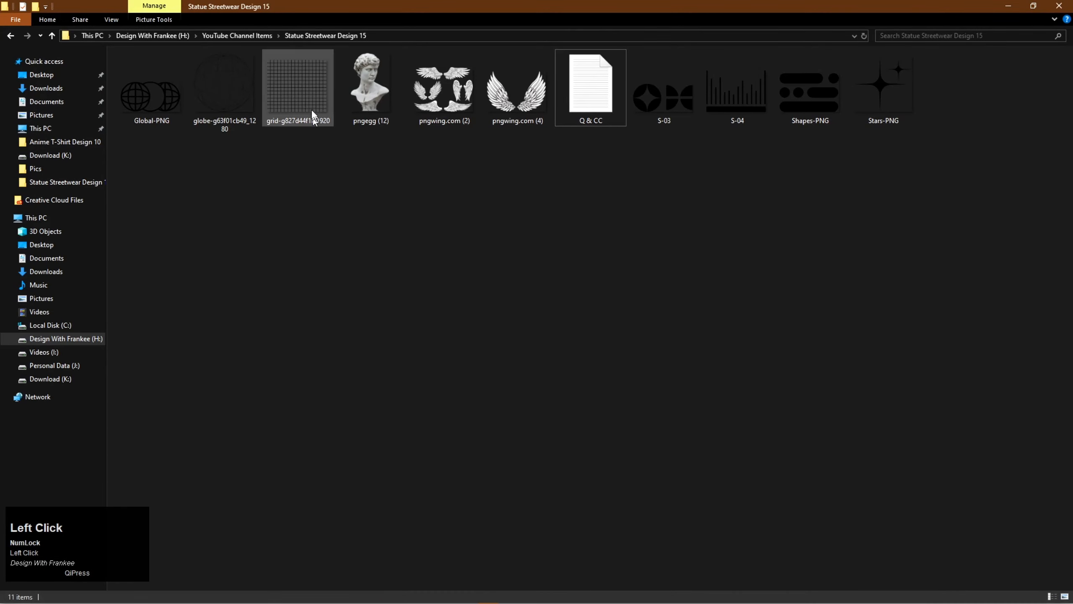
drag(314, 113, 588, 437)
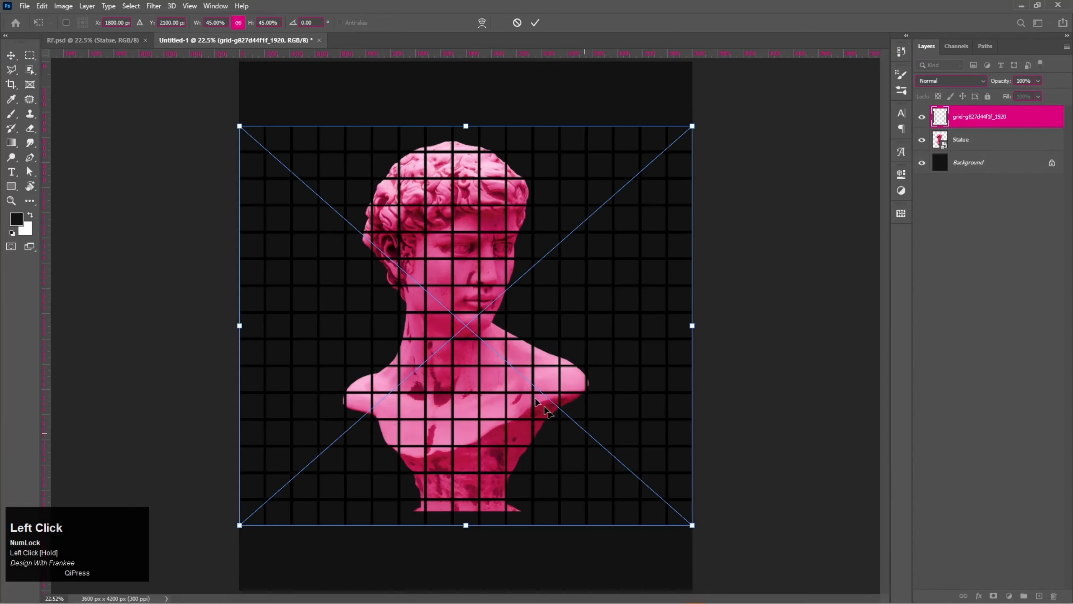
click(1052, 87)
Apply a white (ffffff) Color Overlay effect to the grid layer
right_click(1017, 114)
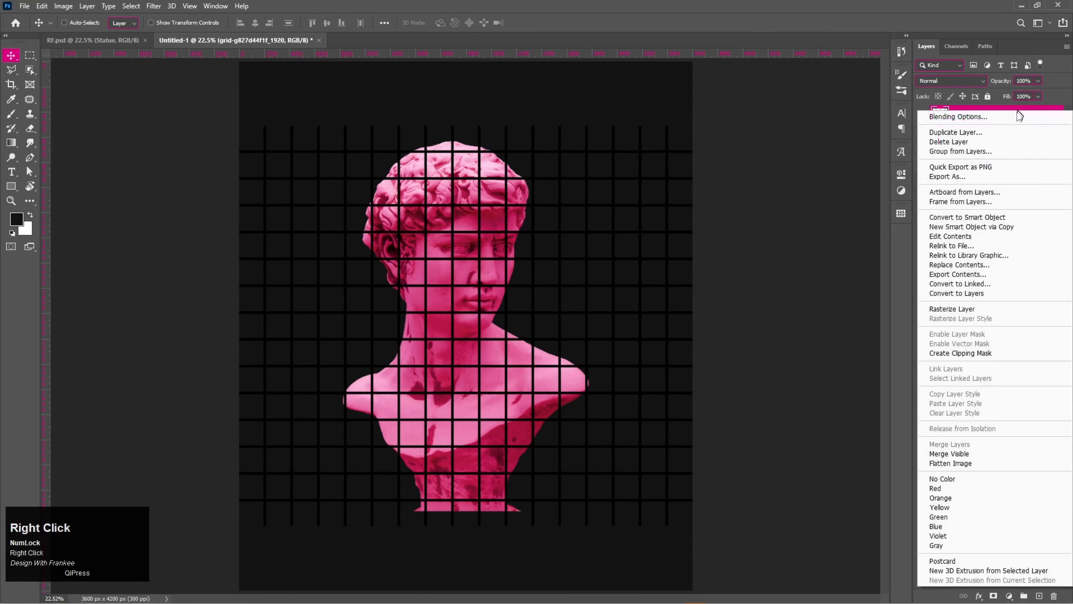
click(1017, 115)
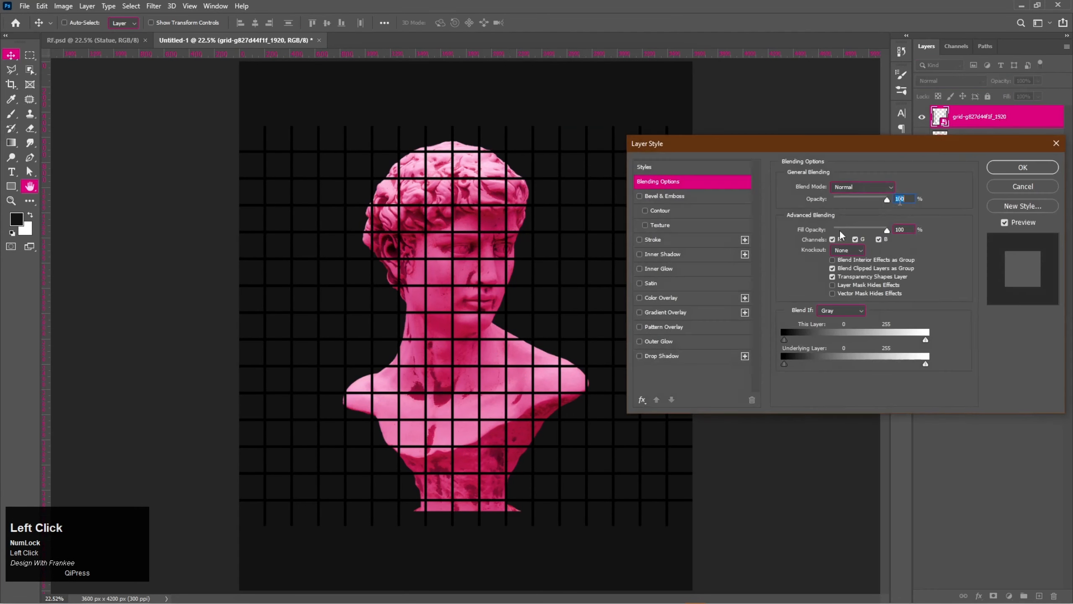
click(683, 298)
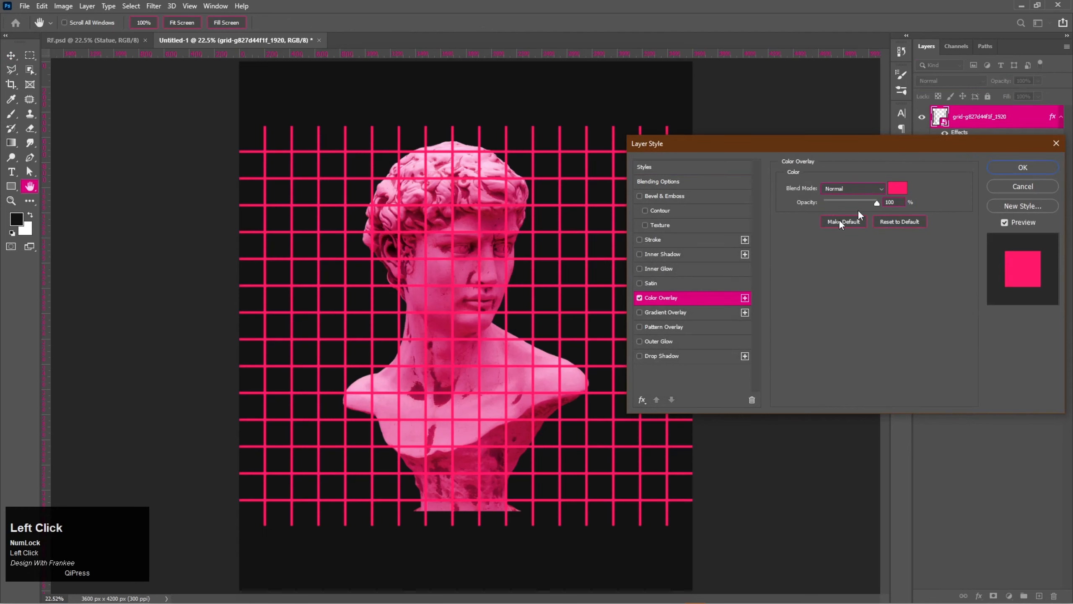
click(899, 191)
click(727, 129)
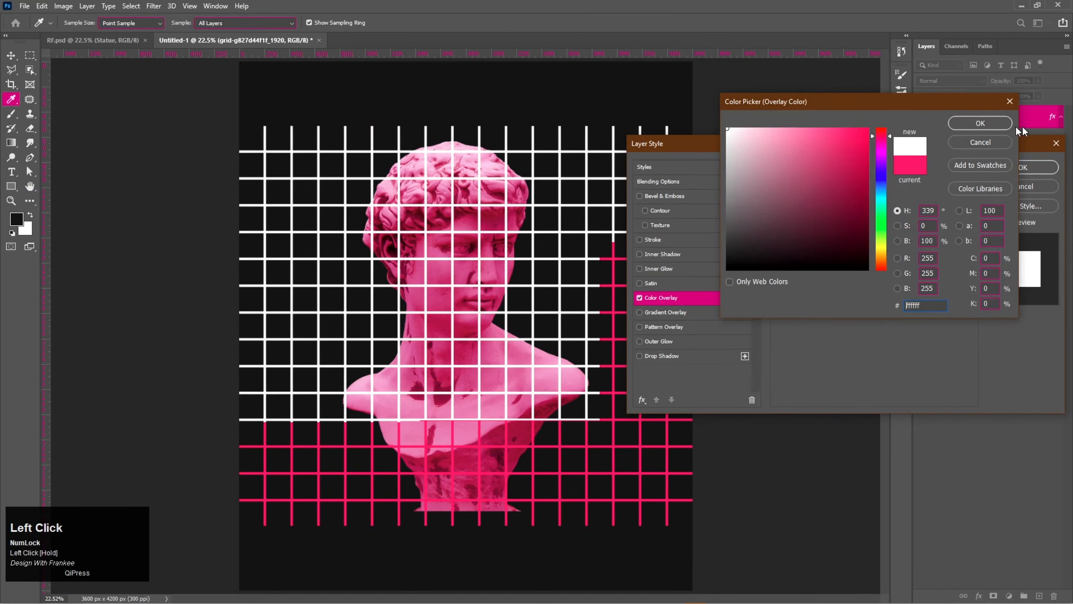
click(981, 123)
click(1037, 167)
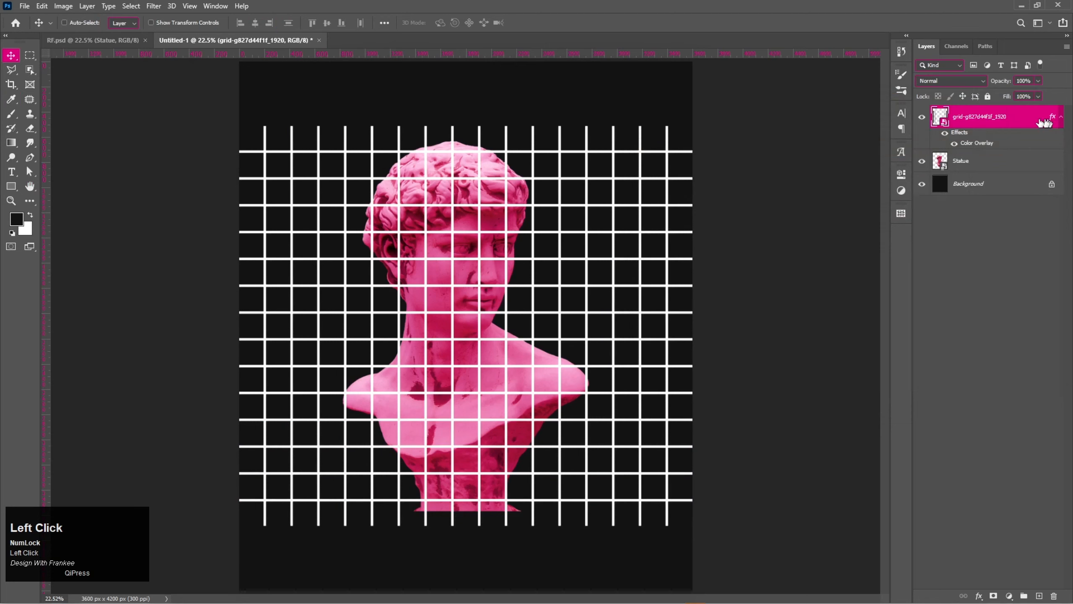
Move the grid layer below the Statue layer, scale it to about 38% and offset it to the bust's right side
drag(1044, 122, 1018, 172)
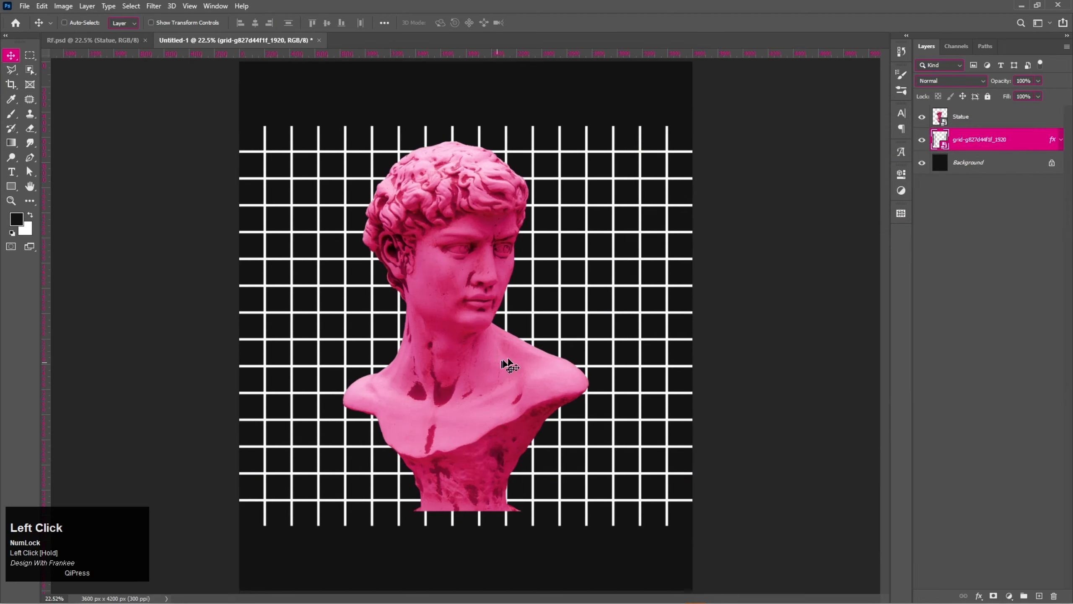
key(ctrl+t)
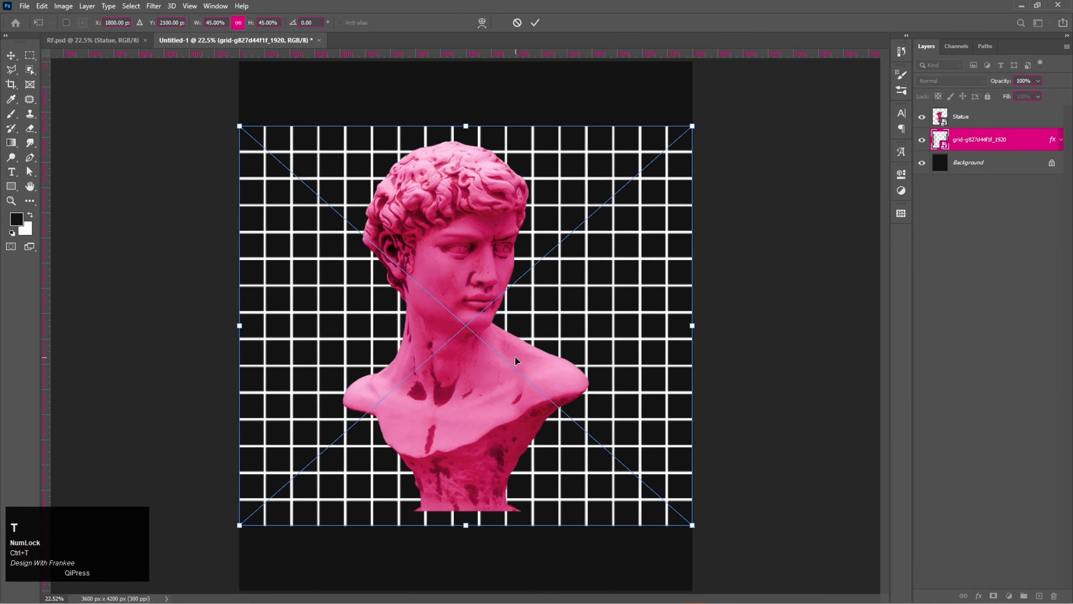
drag(238, 125, 326, 165)
drag(548, 394, 548, 382)
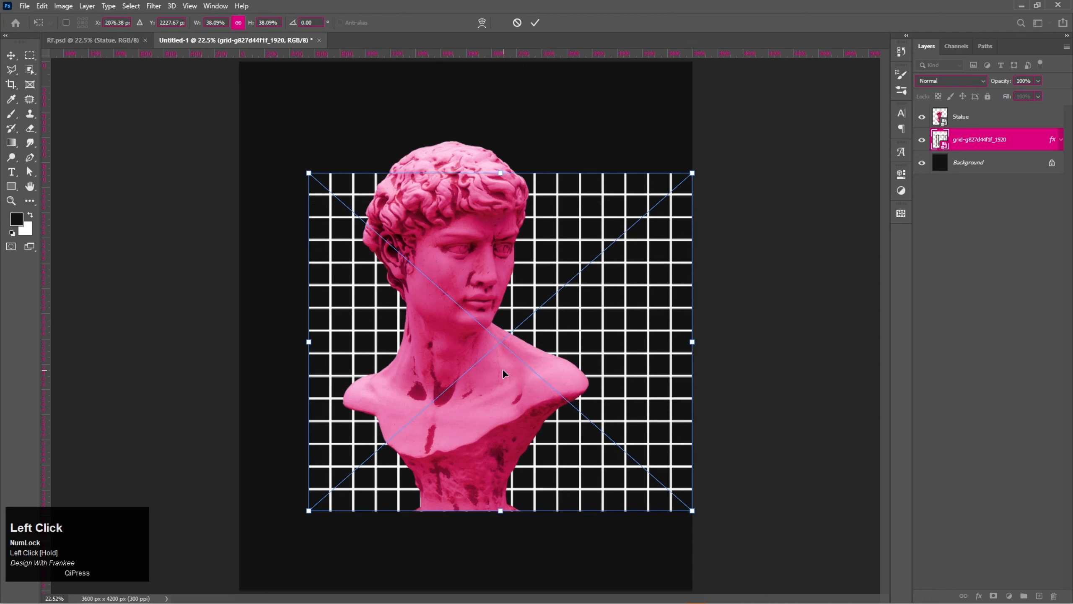
drag(507, 296, 549, 293)
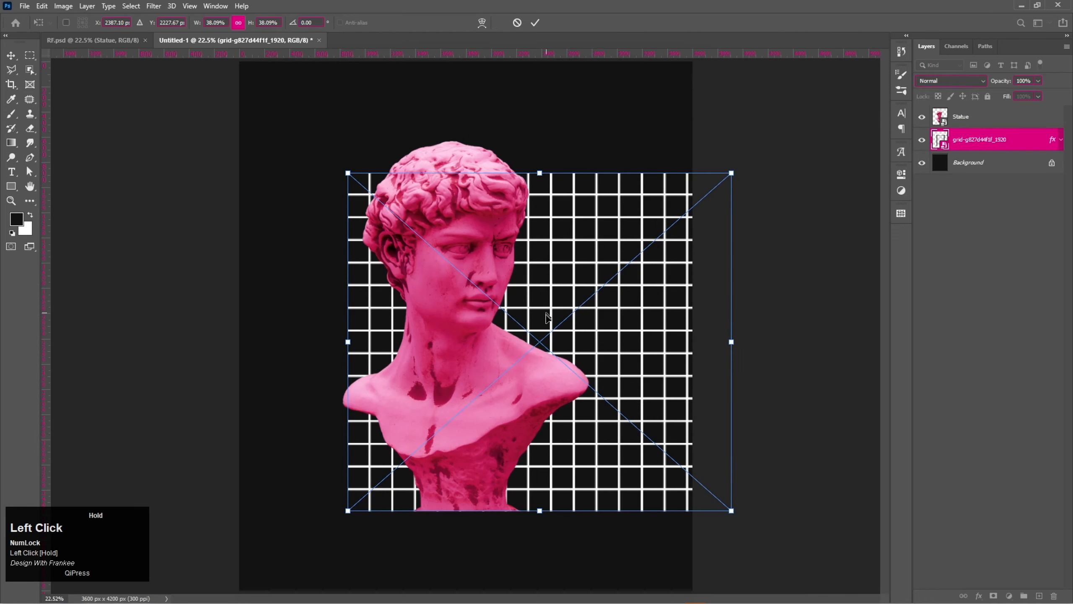
key(Return)
Shift the Statue and grid layers together toward the canvas's left side
shift+click(978, 126)
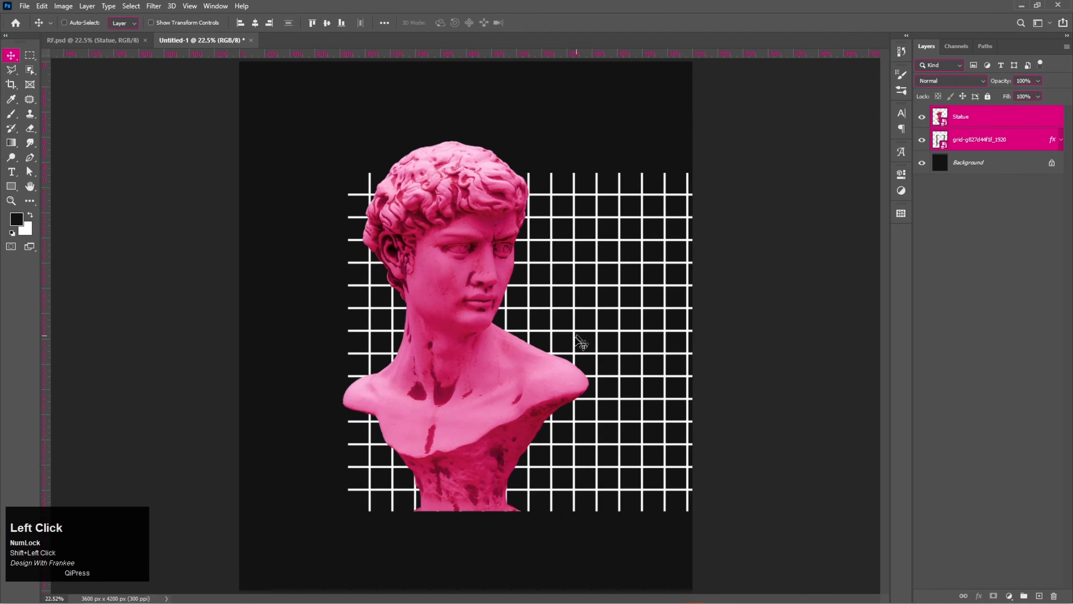
drag(575, 337, 507, 337)
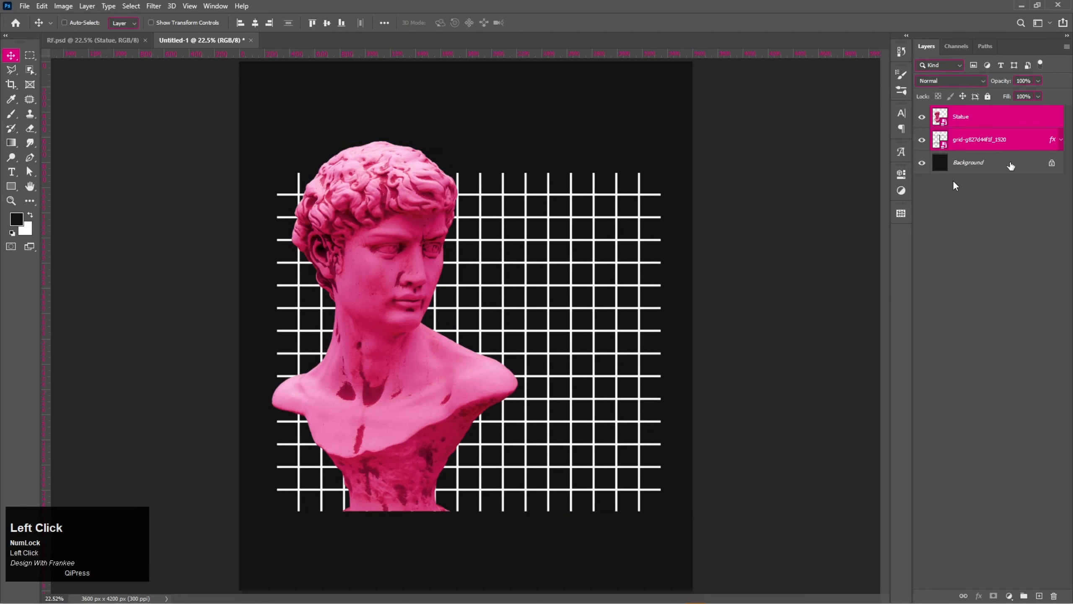
Rasterize the grid layer, leaving it visible
click(1015, 142)
click(921, 141)
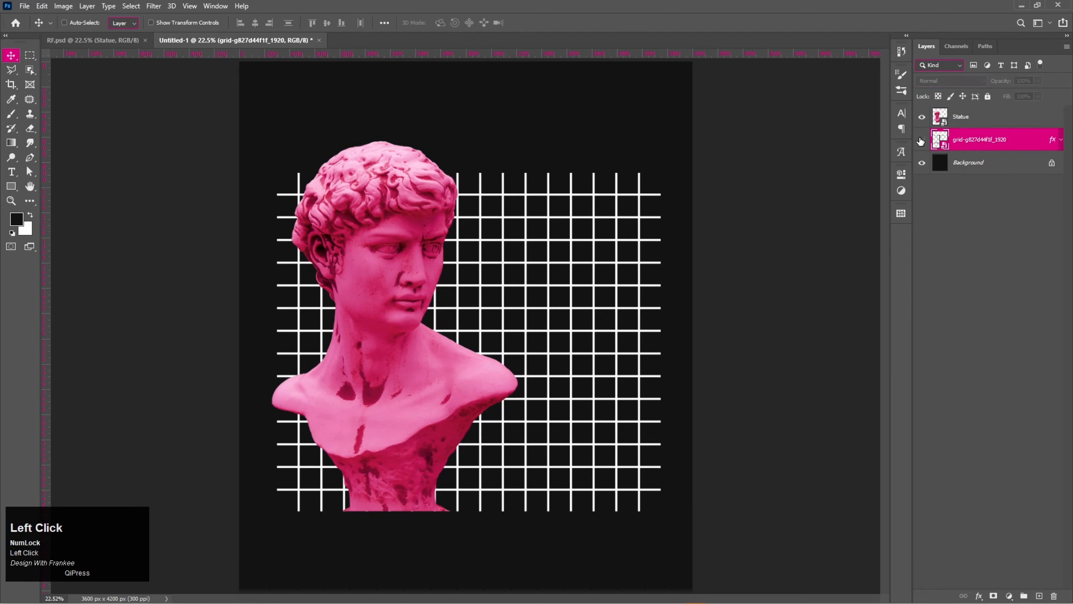
click(921, 141)
right_click(990, 143)
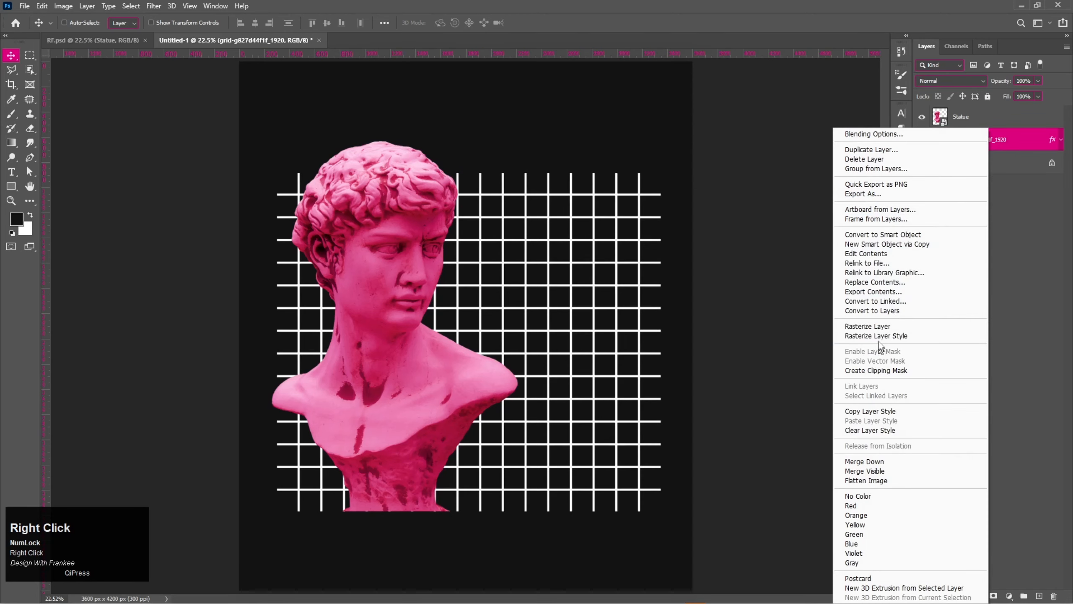
click(878, 326)
Delete the grid's four rightmost vertical lines and the line ends beyond them using a rectangular marquee, and clear the selection
click(32, 56)
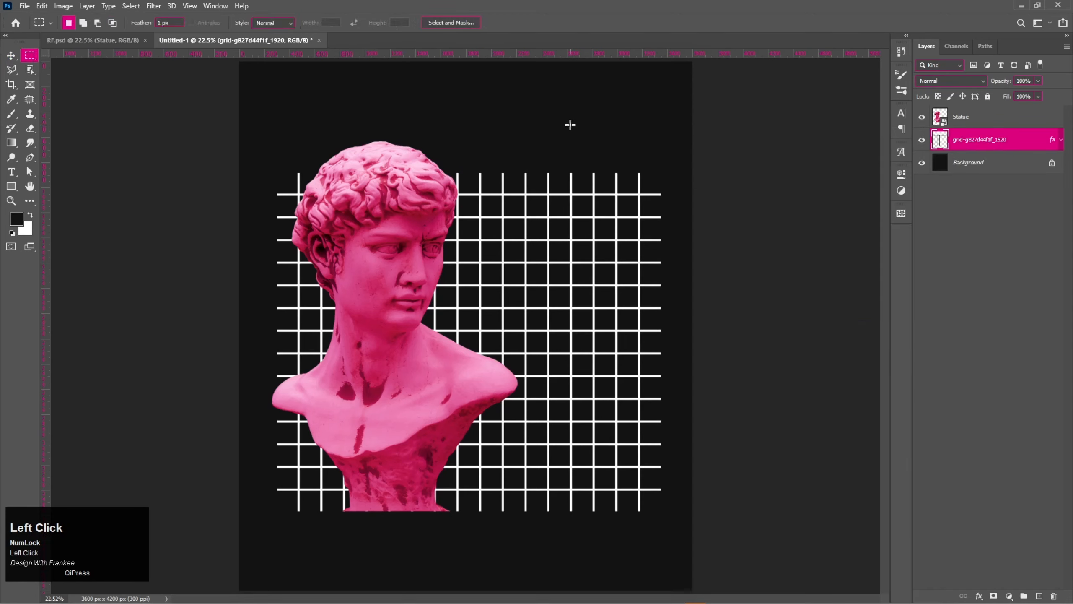
drag(571, 113, 665, 522)
key(alt)
scroll(630, 459, up, 2)
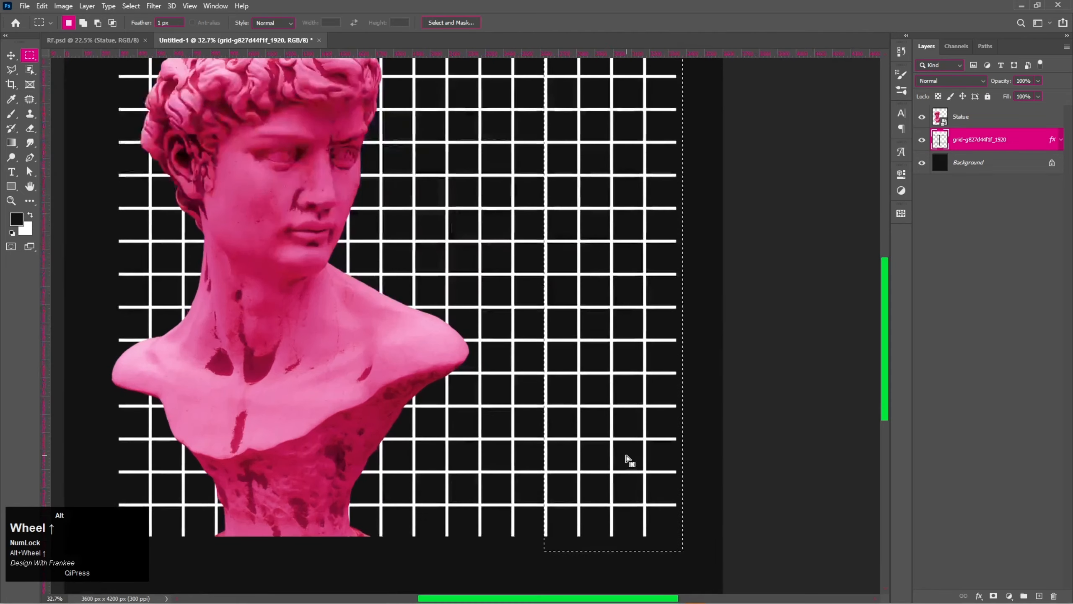
key(Left)
key(Left)
key(Left)
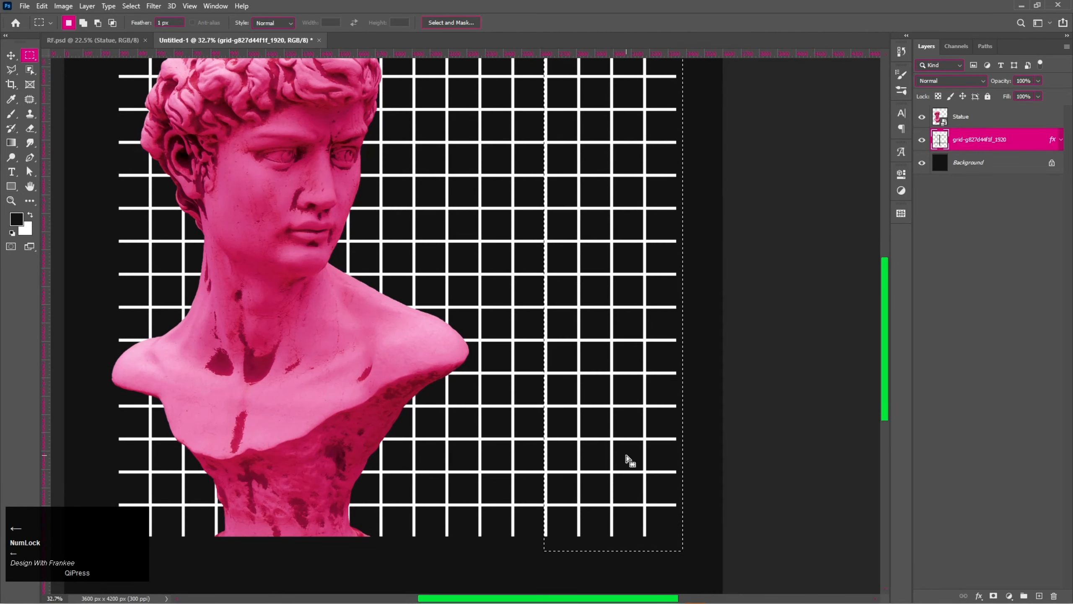
key(BackSpace)
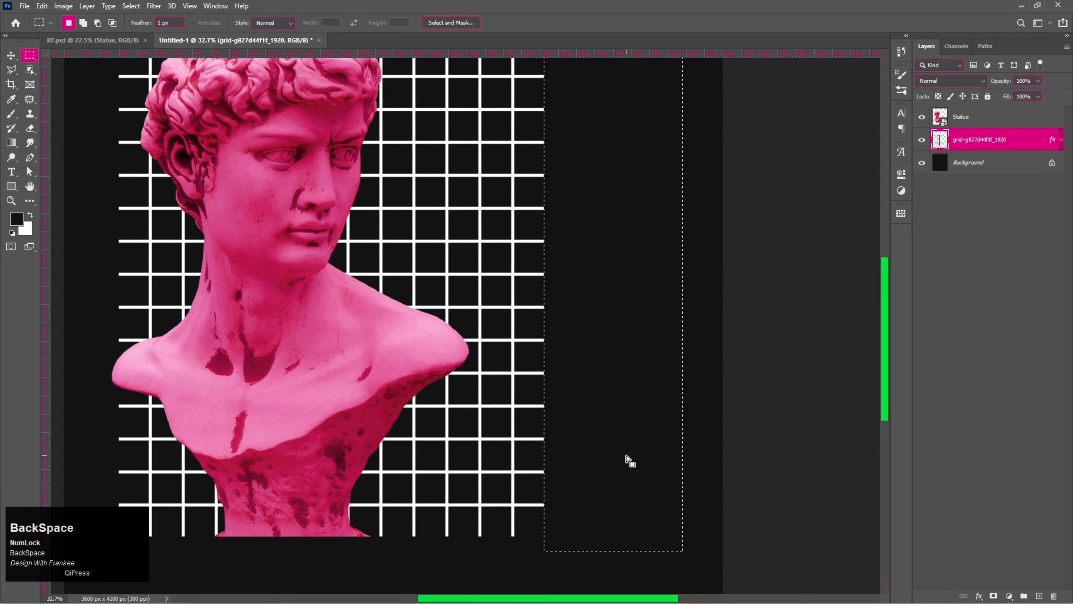
key(ctrl+0)
key(ctrl)
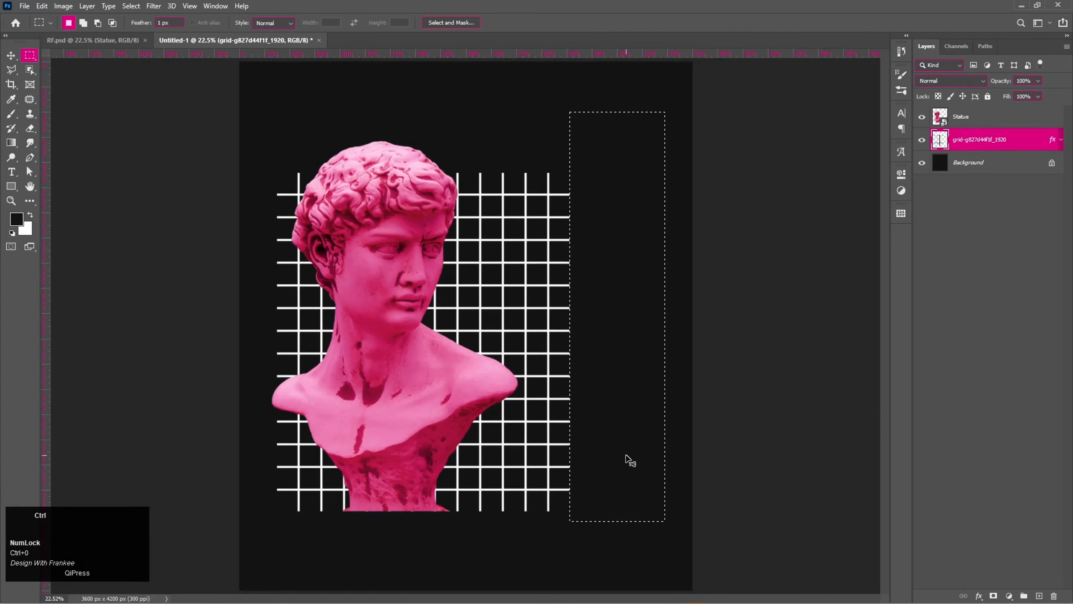
key(v)
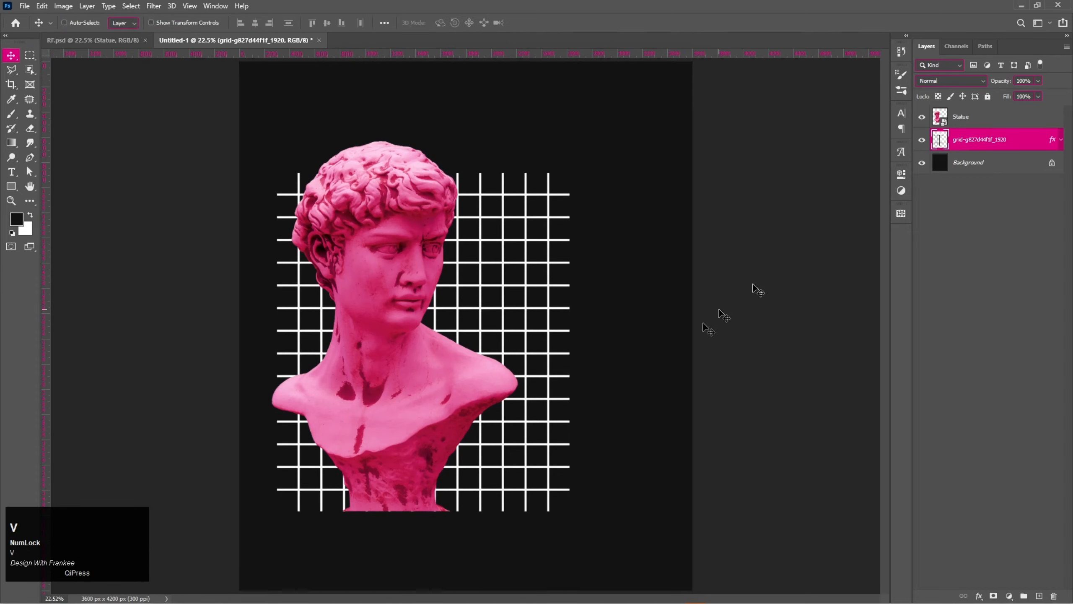
Convert the trimmed grid layer to a smart object and move it with the Statue layer back to the canvas's centre
right_click(989, 142)
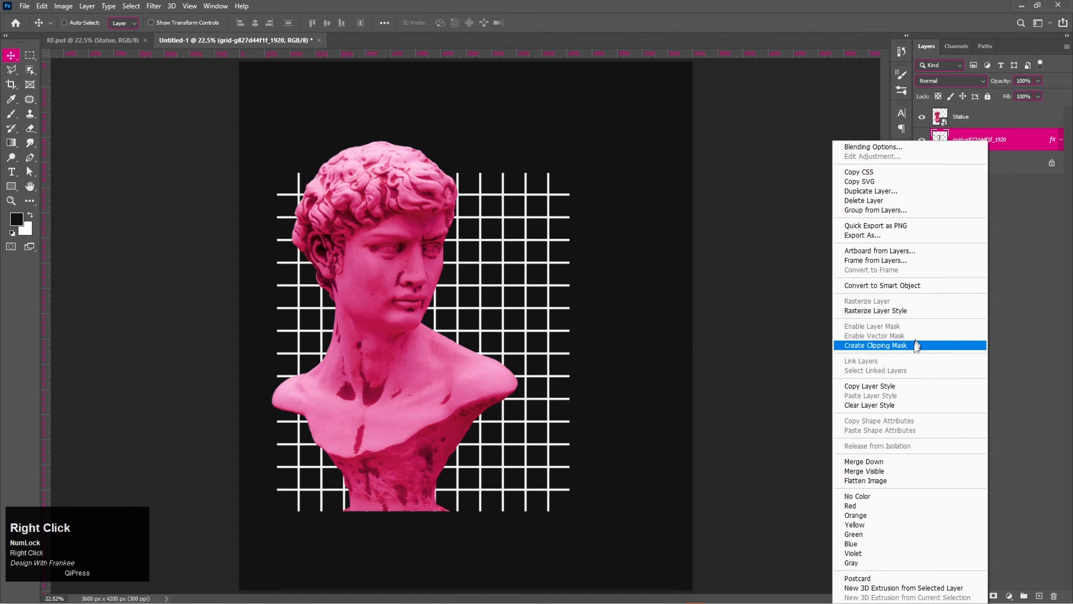
click(911, 286)
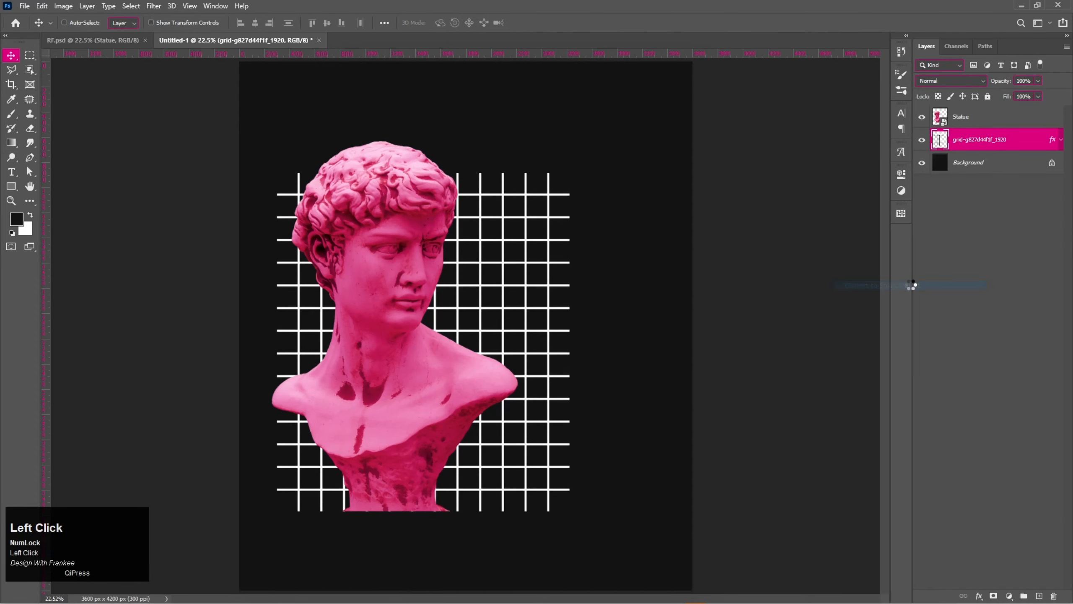
shift+click(980, 123)
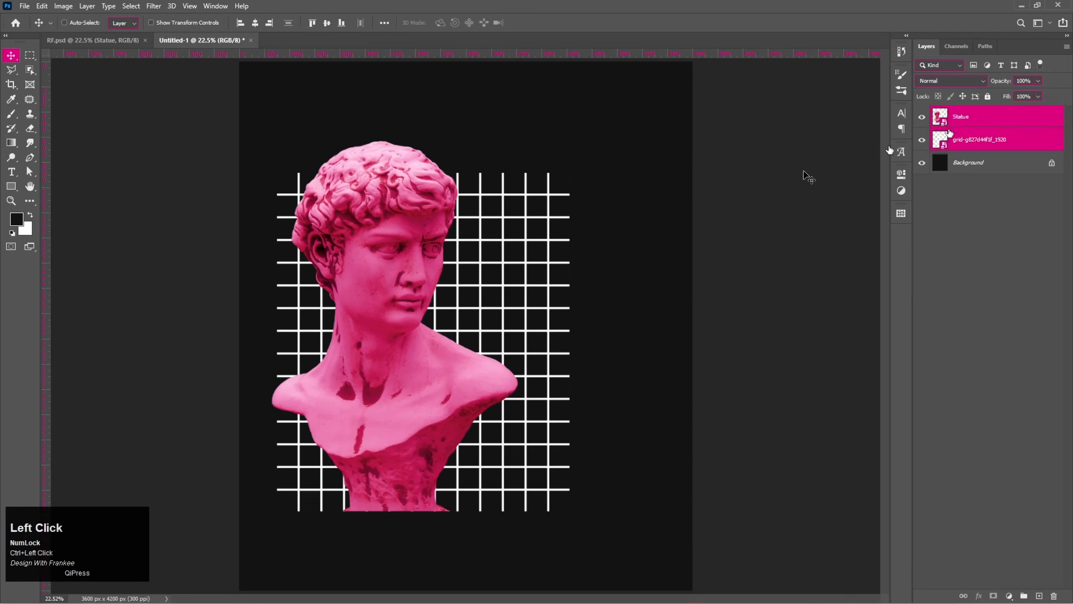
drag(431, 312, 469, 309)
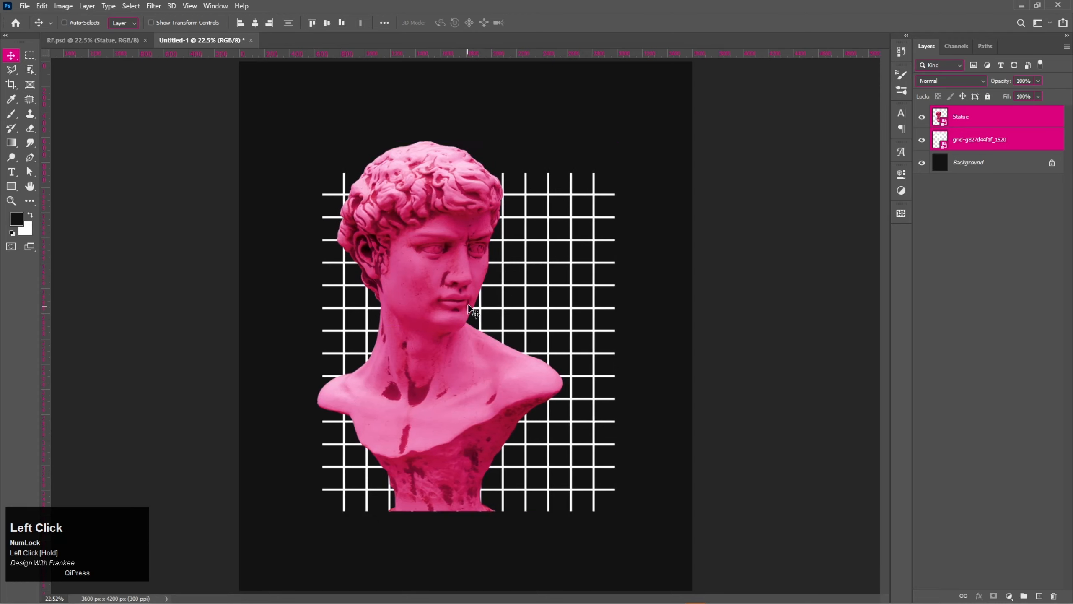
Place the pngwing.com (4) wings image from the Statue Streetwear Design 15 folder above the Statue layer and rasterize it
click(973, 123)
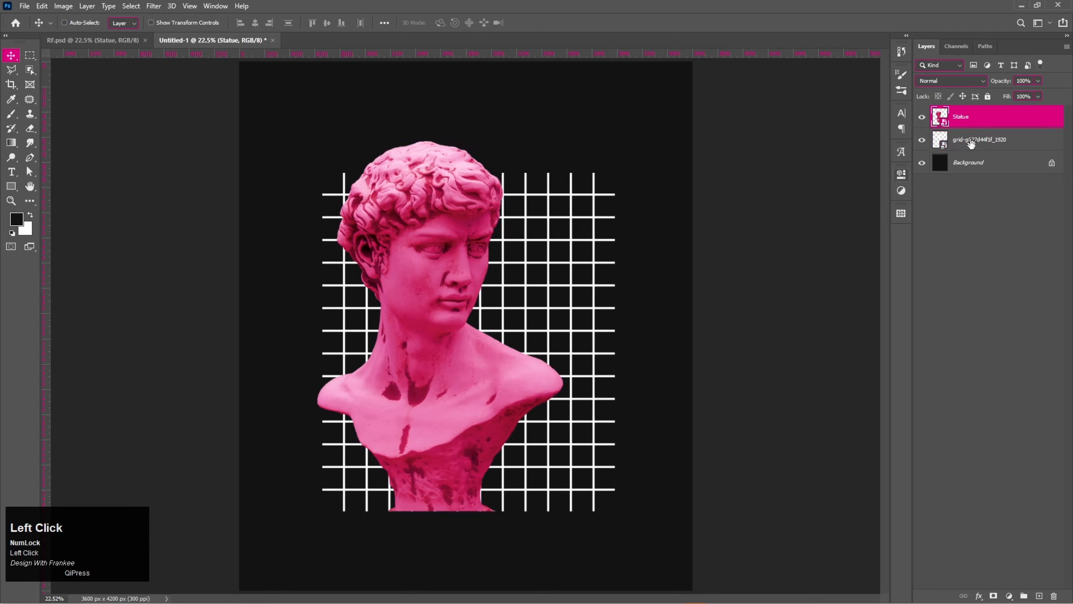
double_click(970, 143)
click(979, 230)
click(974, 117)
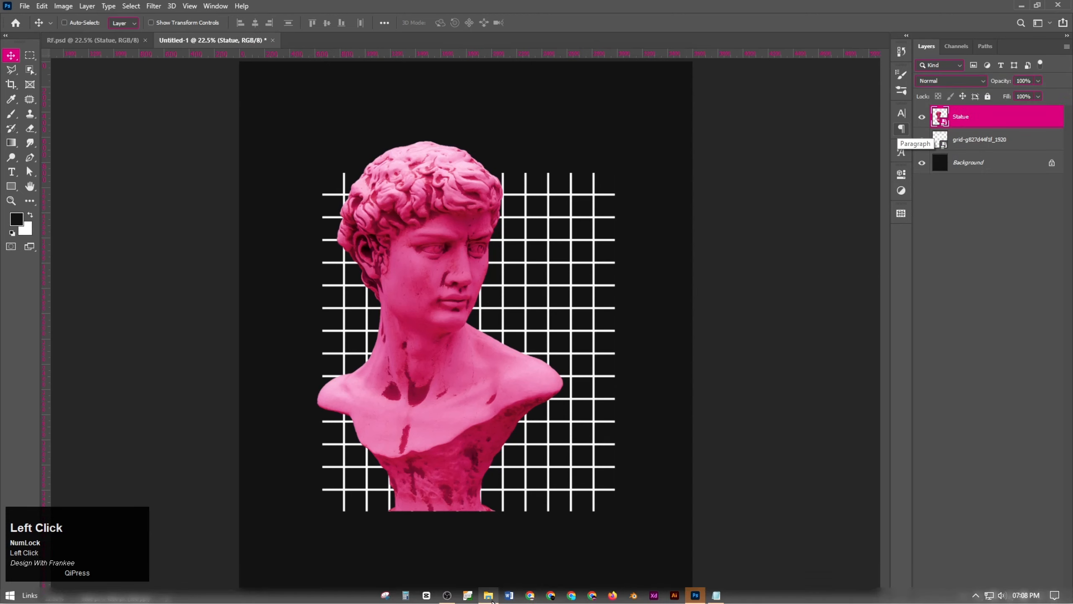
click(488, 599)
click(545, 103)
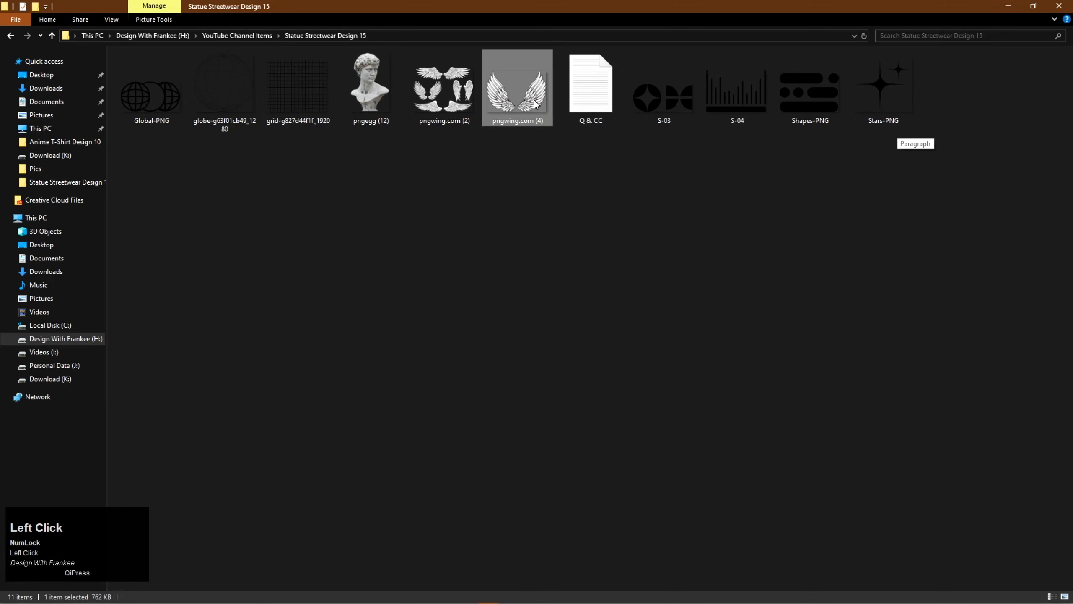
drag(533, 105, 628, 438)
click(972, 119)
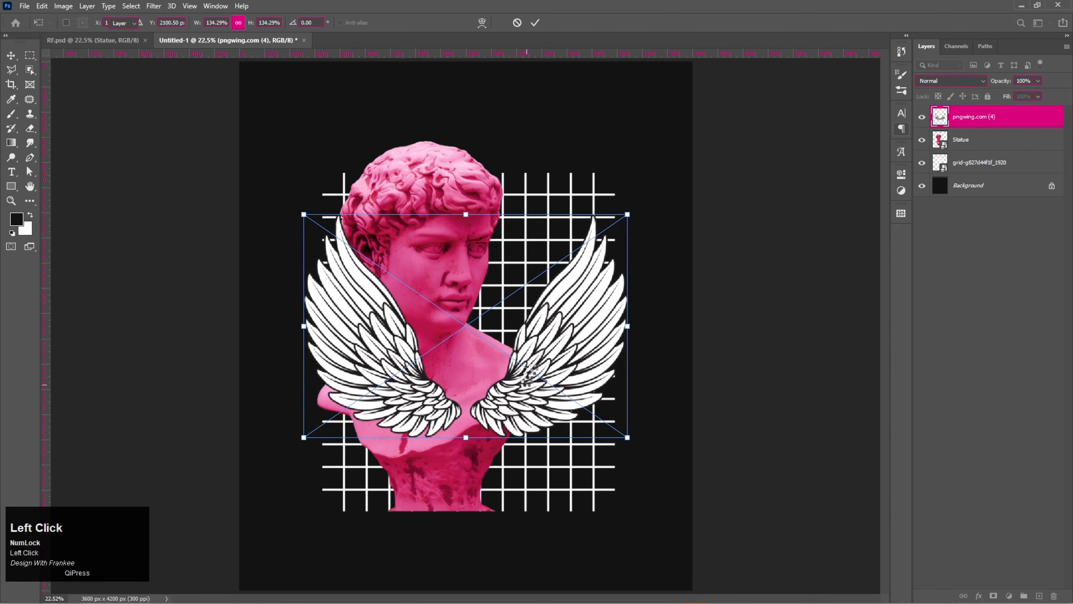
right_click(973, 116)
click(970, 315)
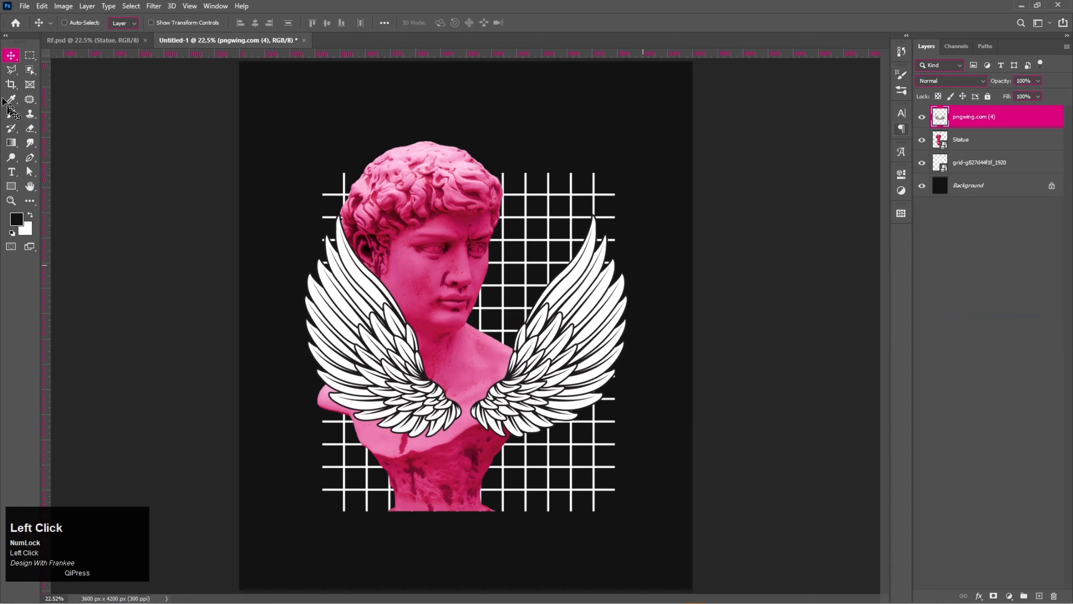
Outline the right-hand wing with the Polygonal Lasso and copy it to its own layer
click(11, 71)
click(591, 204)
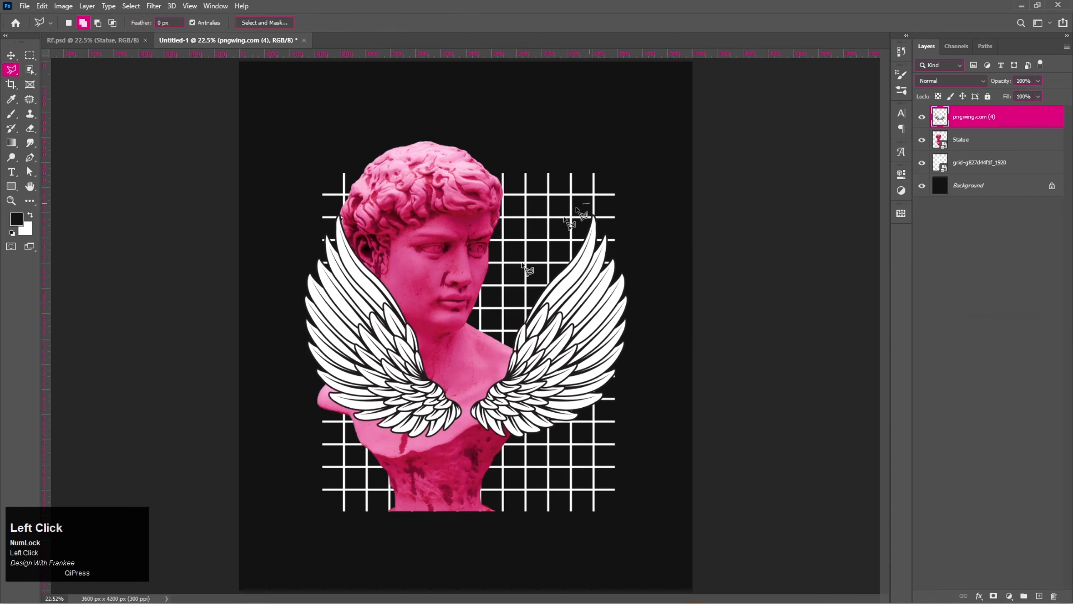
click(489, 309)
click(540, 462)
click(623, 426)
click(654, 331)
double_click(653, 229)
key(ctrl+j)
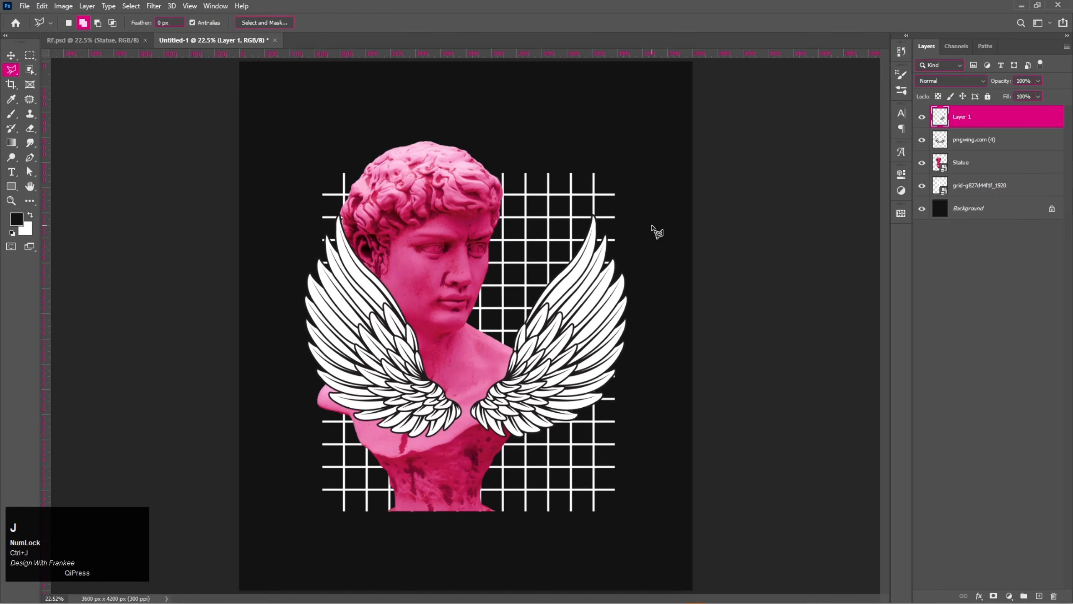
Delete the original pngwing.com (4) layer and convert the single-wing layer to a smart object
key(v)
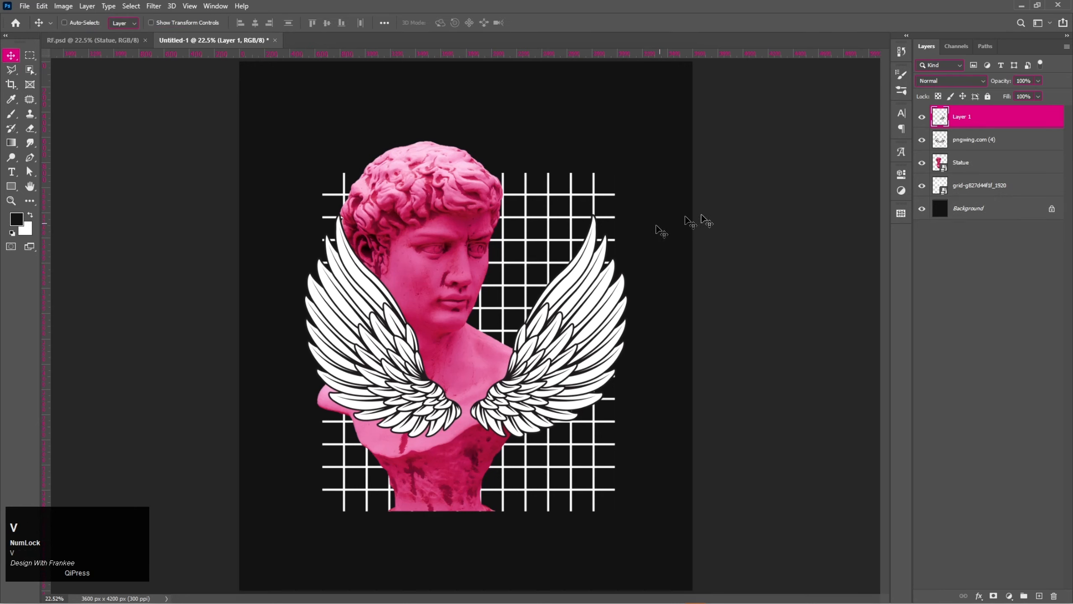
click(963, 144)
key(BackSpace)
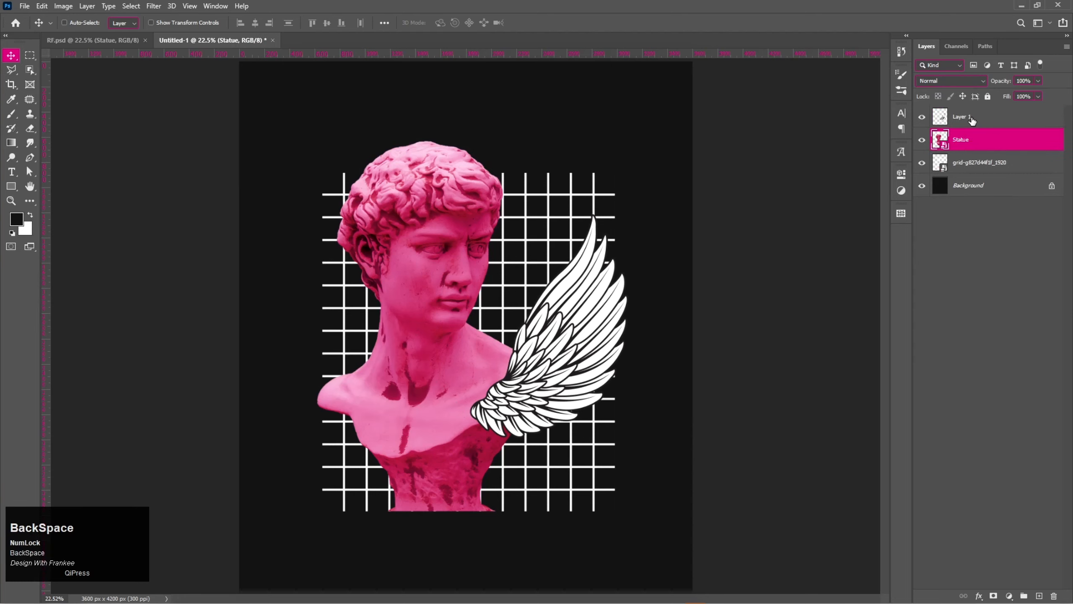
right_click(972, 119)
click(974, 263)
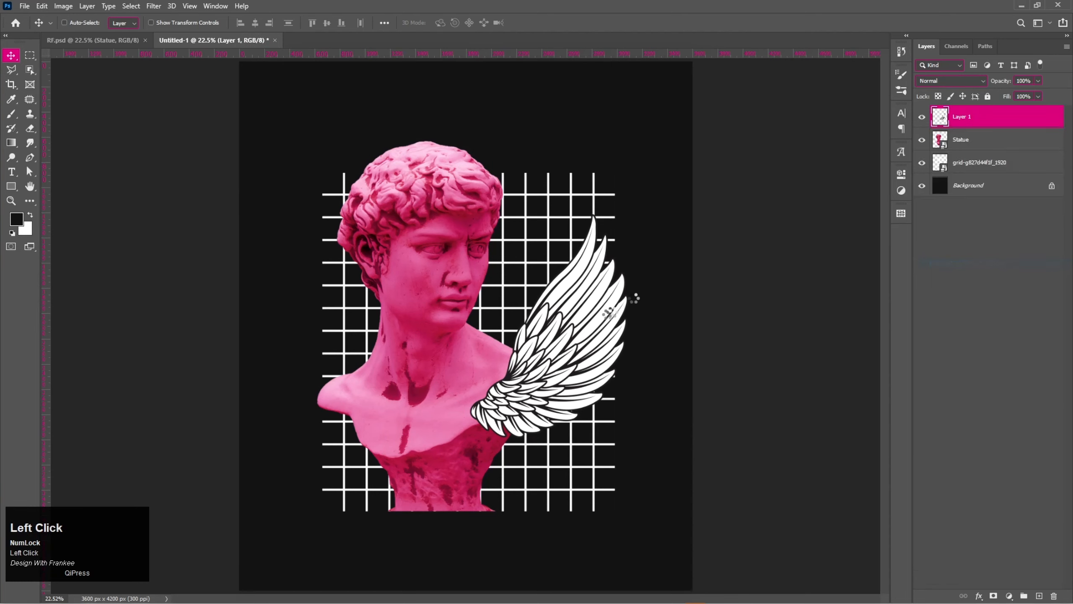
Scale the wing to about 53%, rotate it about 13° and place it over the grid's upper-right edge beside the head
key(ctrl+t)
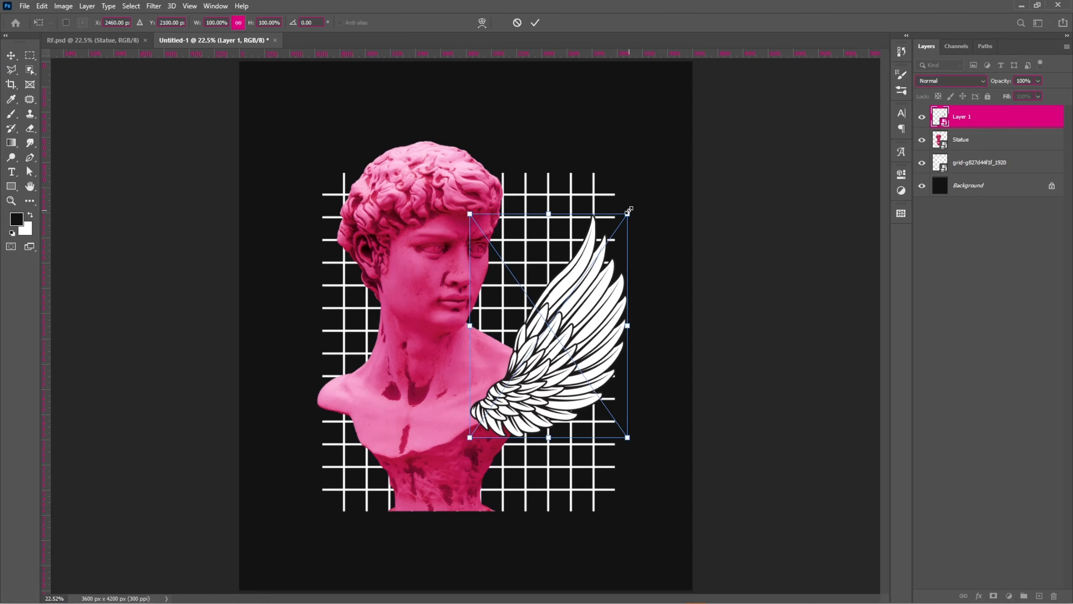
drag(628, 211, 649, 245)
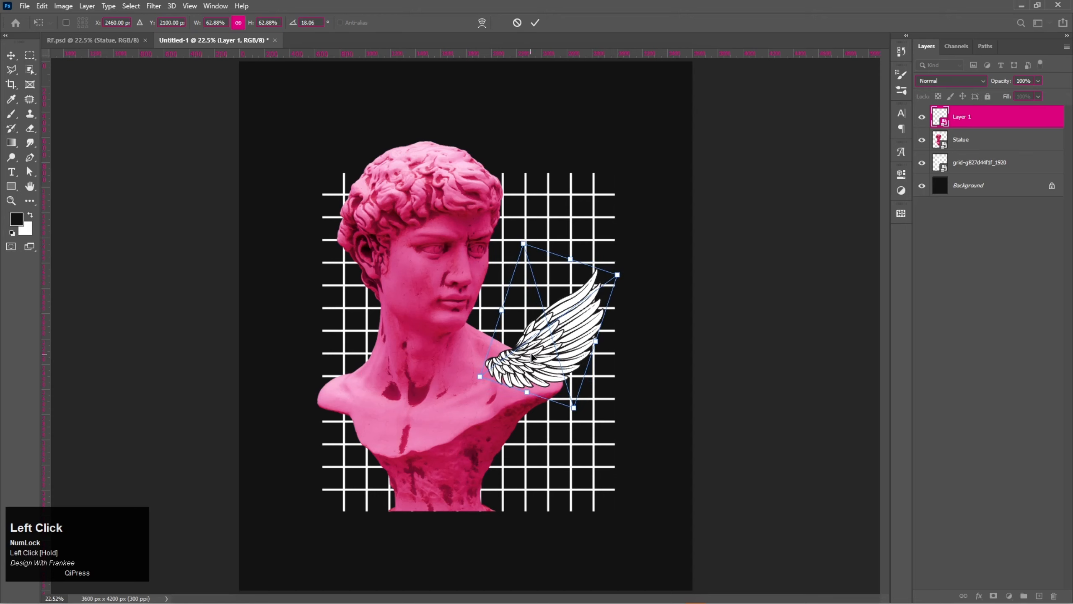
drag(532, 357, 579, 233)
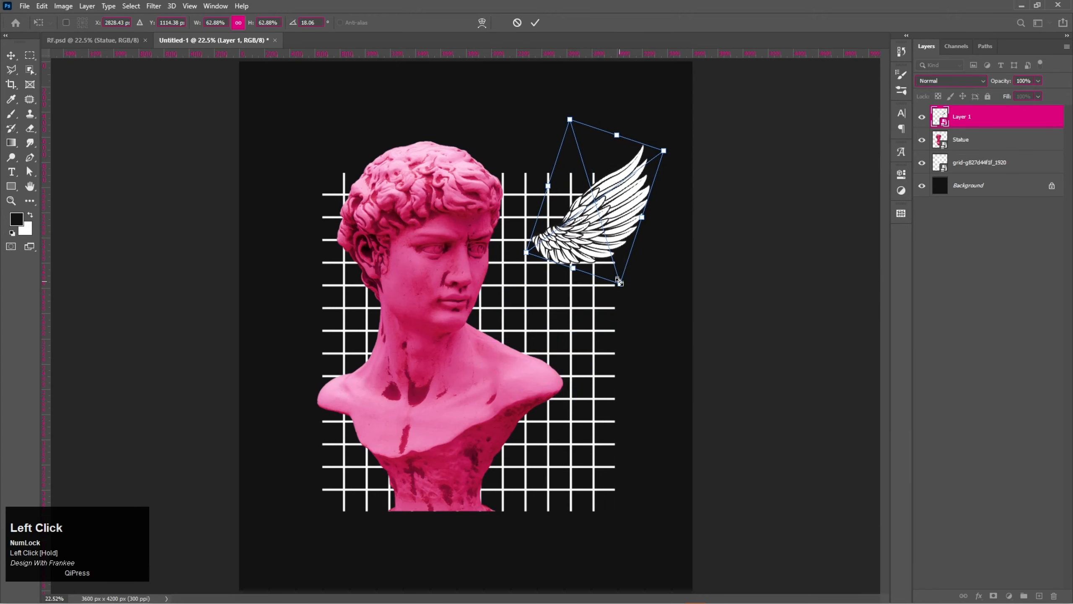
drag(620, 282, 608, 268)
drag(600, 212, 600, 232)
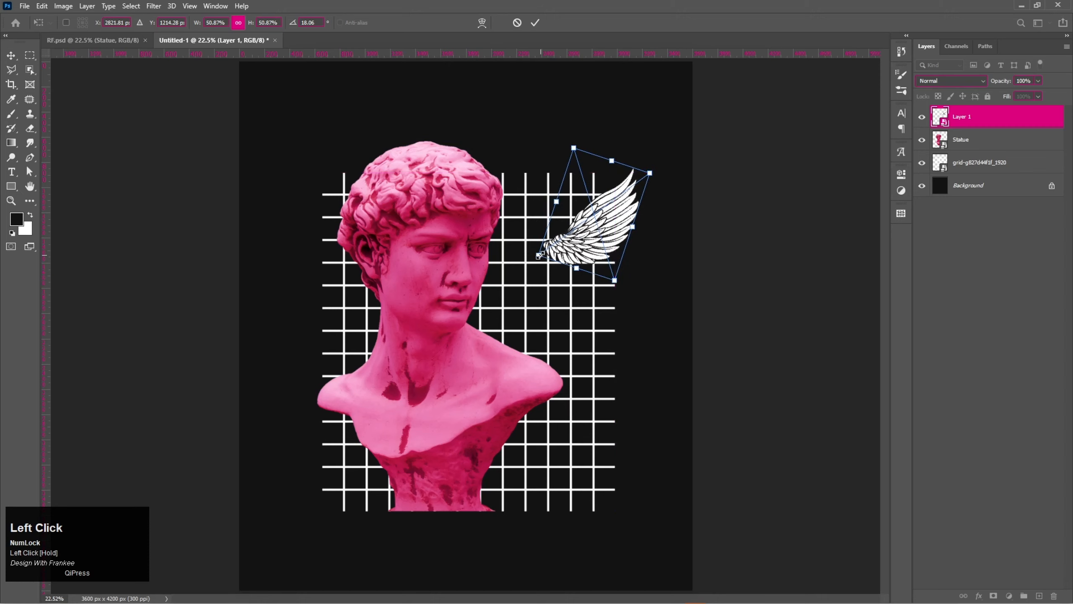
drag(538, 256, 587, 249)
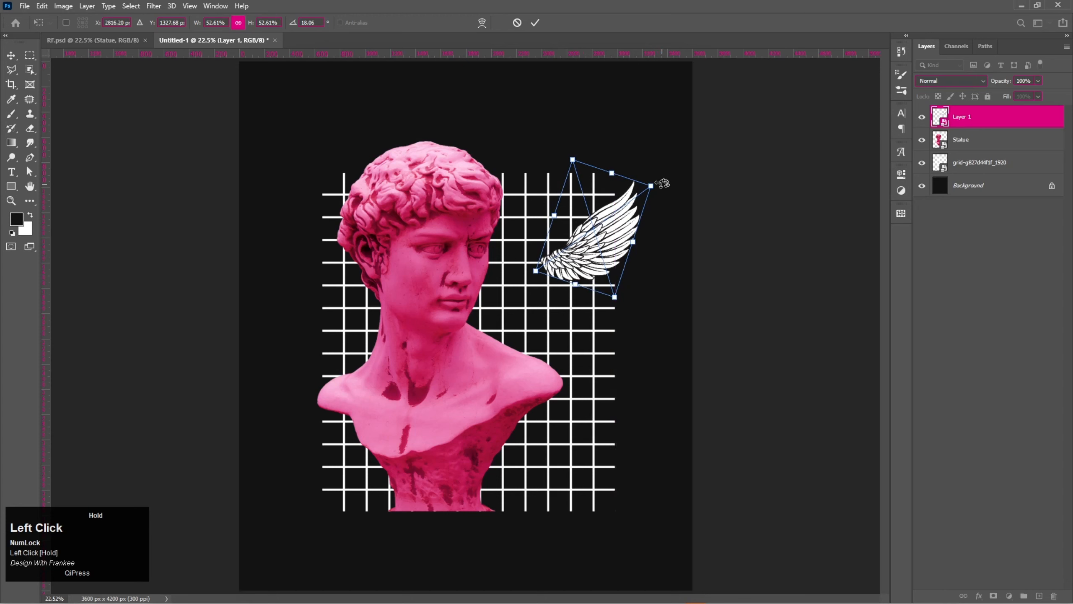
mouse_move(668, 180)
mouse_down()
mouse_move(690, 158)
mouse_move(657, 178)
mouse_up()
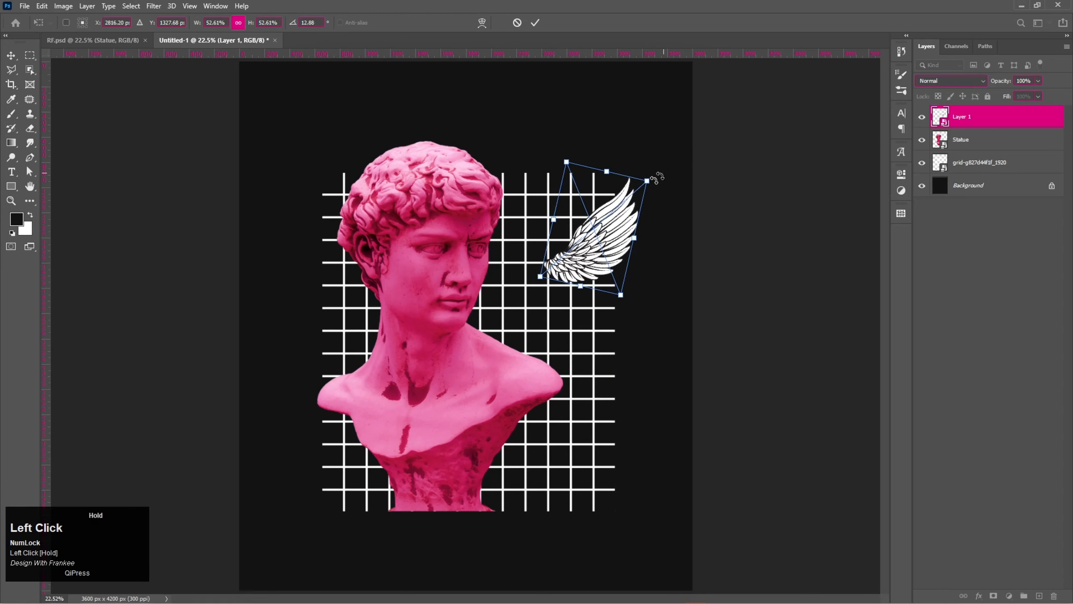
double_click(603, 239)
Duplicate the wing straight down, placing the copy beside the bust's right-hand shoulder
drag(594, 253, 599, 332)
drag(602, 352, 602, 356)
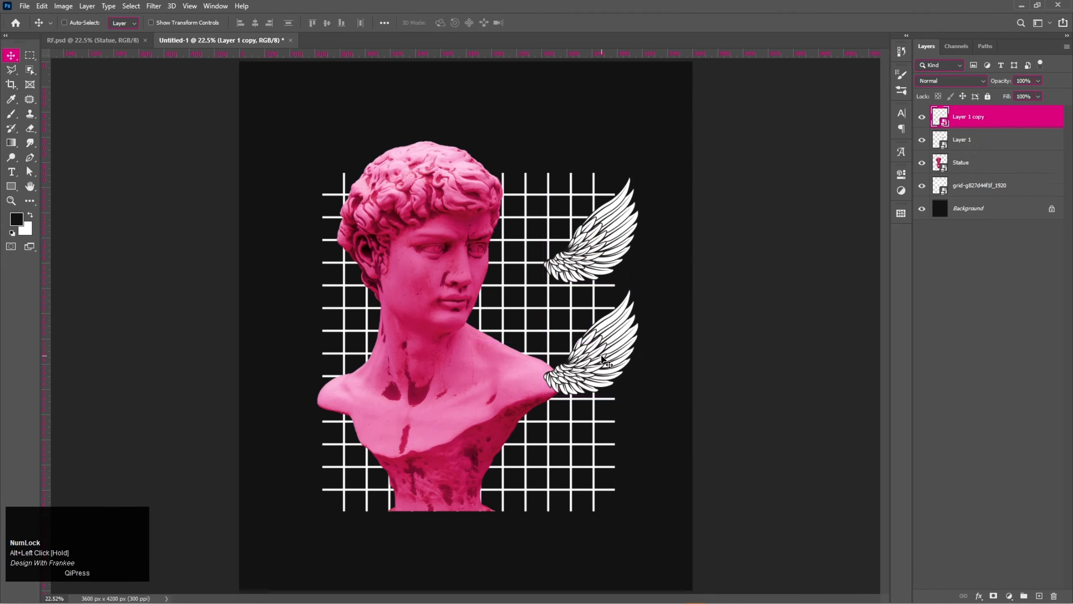
Flip the lower wing copy horizontally so it mirrors the wing above it
key(ctrl+t)
right_click(602, 357)
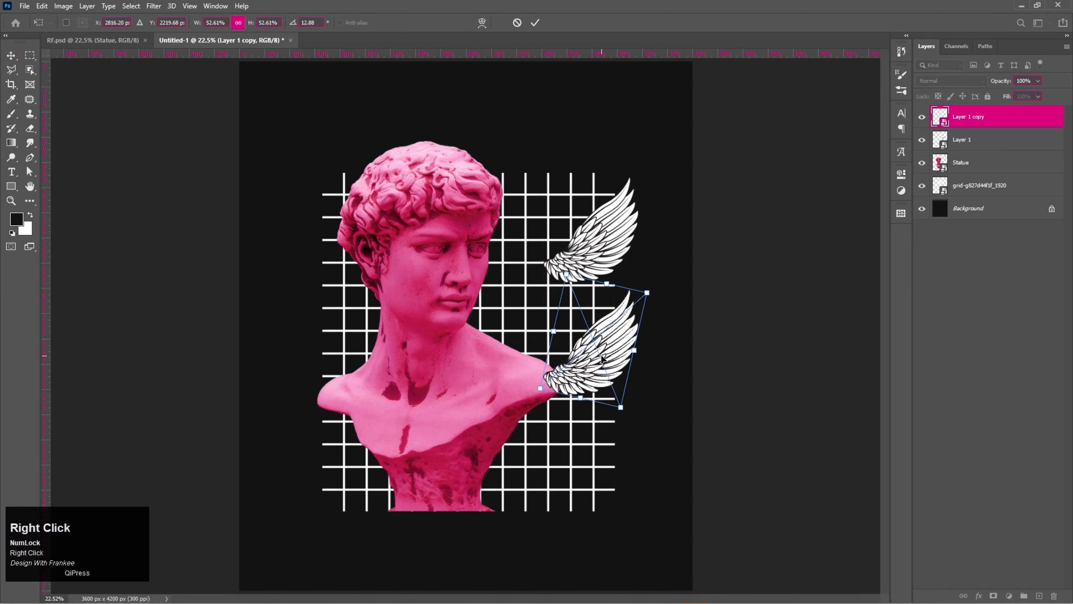
click(628, 538)
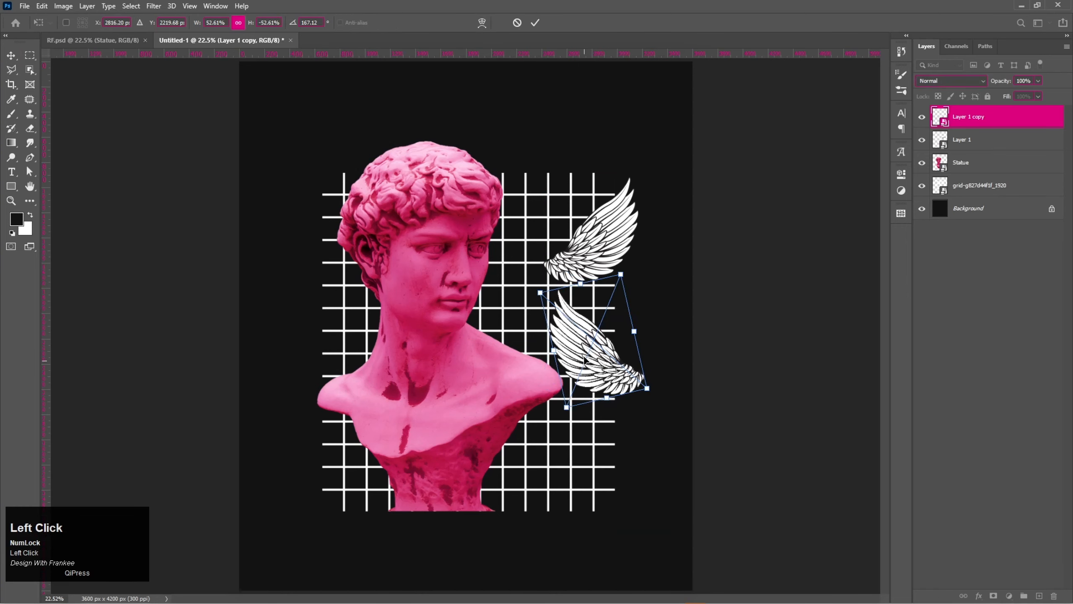
click(621, 267)
Duplicate the upper wing straight down to the grid's bottom edge and distribute the three wings evenly in the vertical direction
ctrl+click(622, 254)
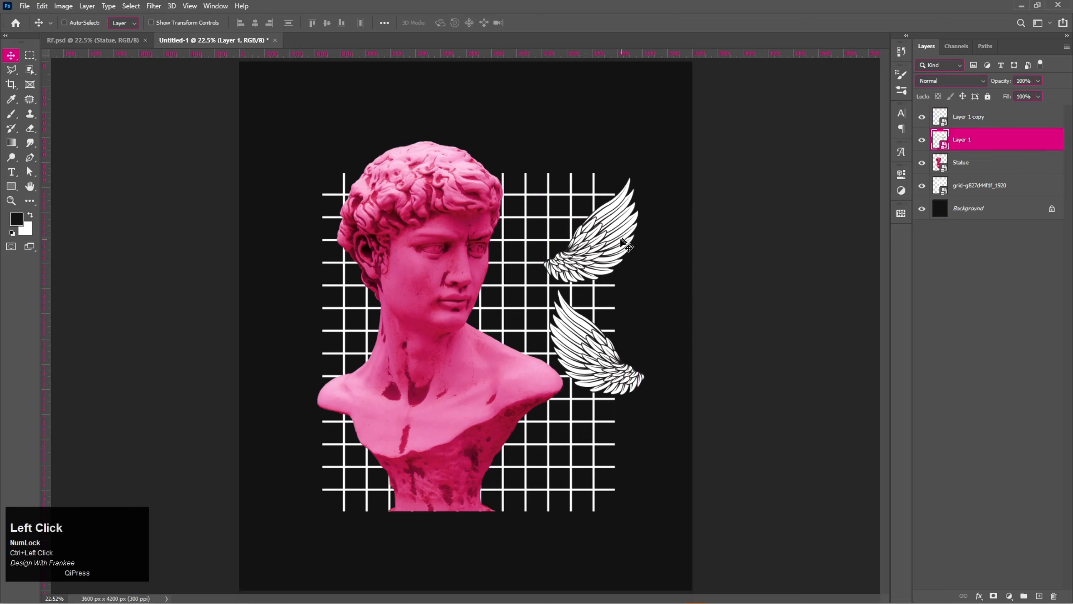
drag(616, 247, 632, 471)
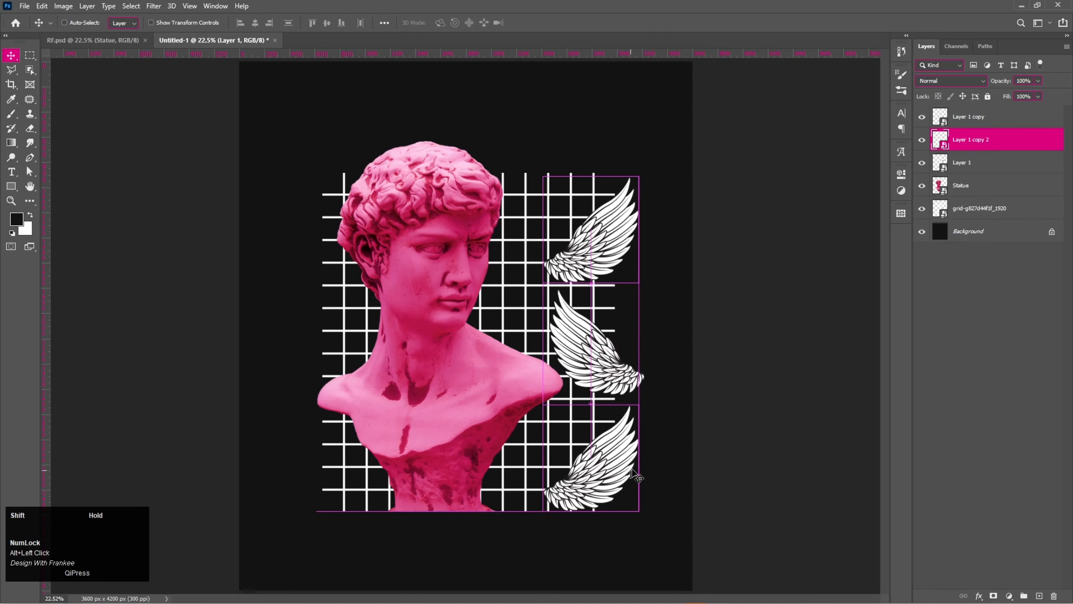
click(989, 117)
shift+click(987, 162)
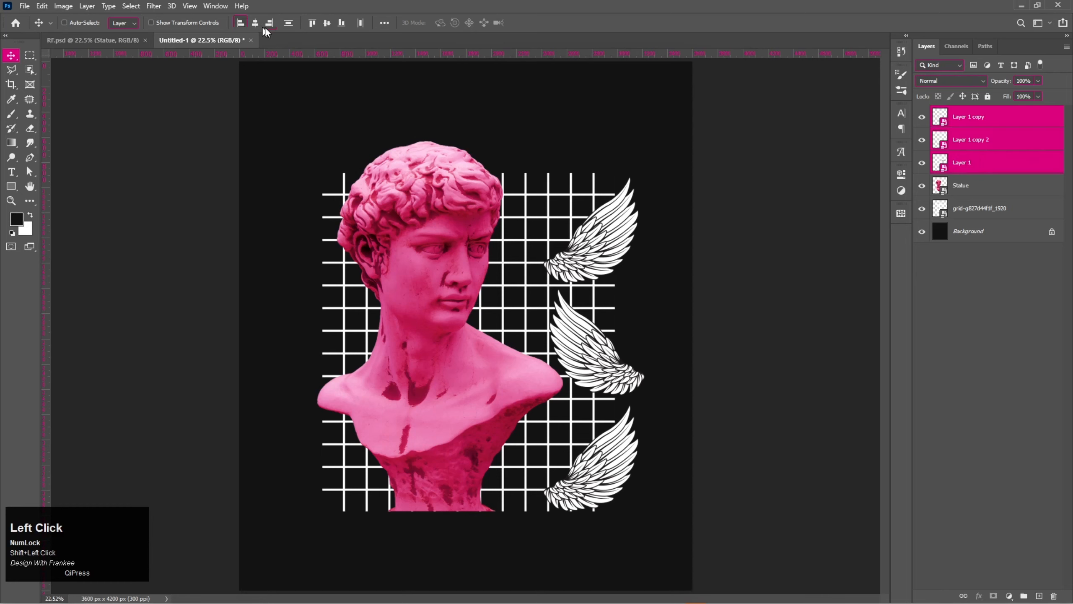
click(288, 22)
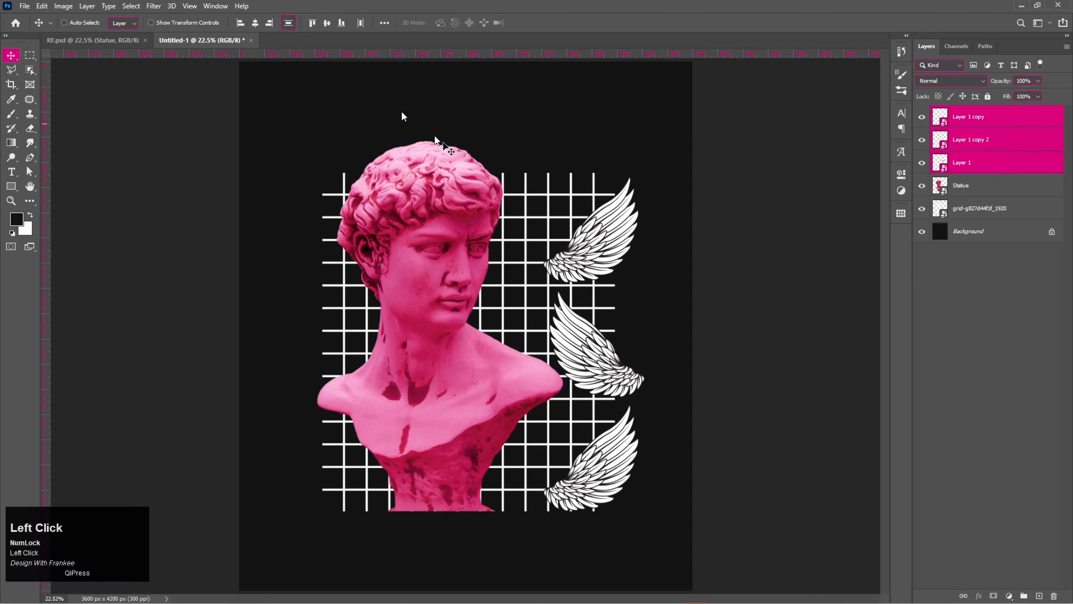
Group the three wings and scale the group to about 103%, extending it slightly above the grid's top edge
key(ctrl+g)
key(ctrl+t)
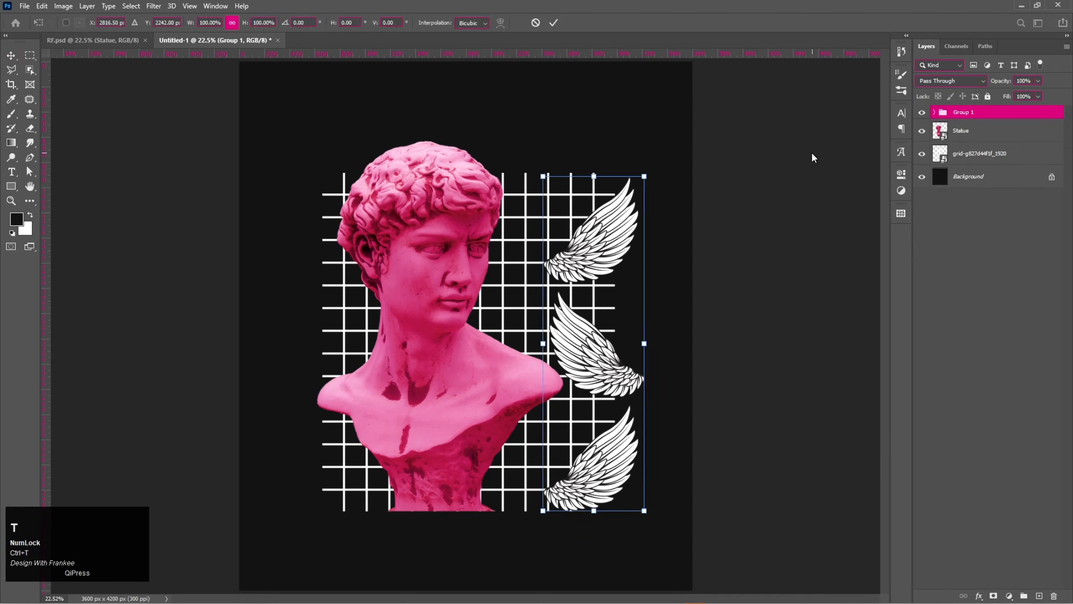
drag(596, 511, 595, 510)
drag(596, 172, 594, 167)
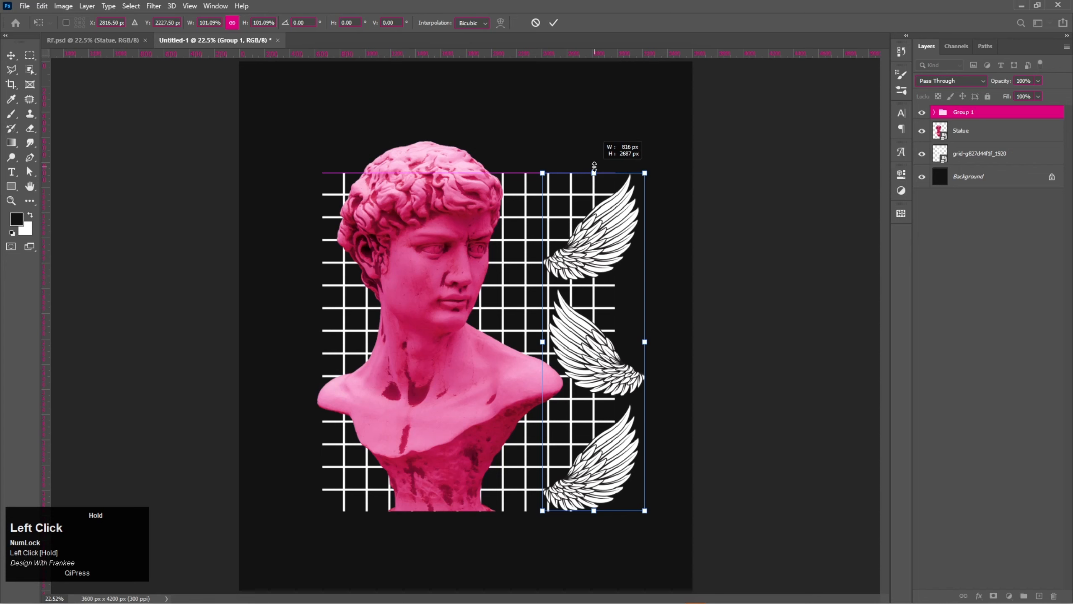
drag(595, 164, 594, 161)
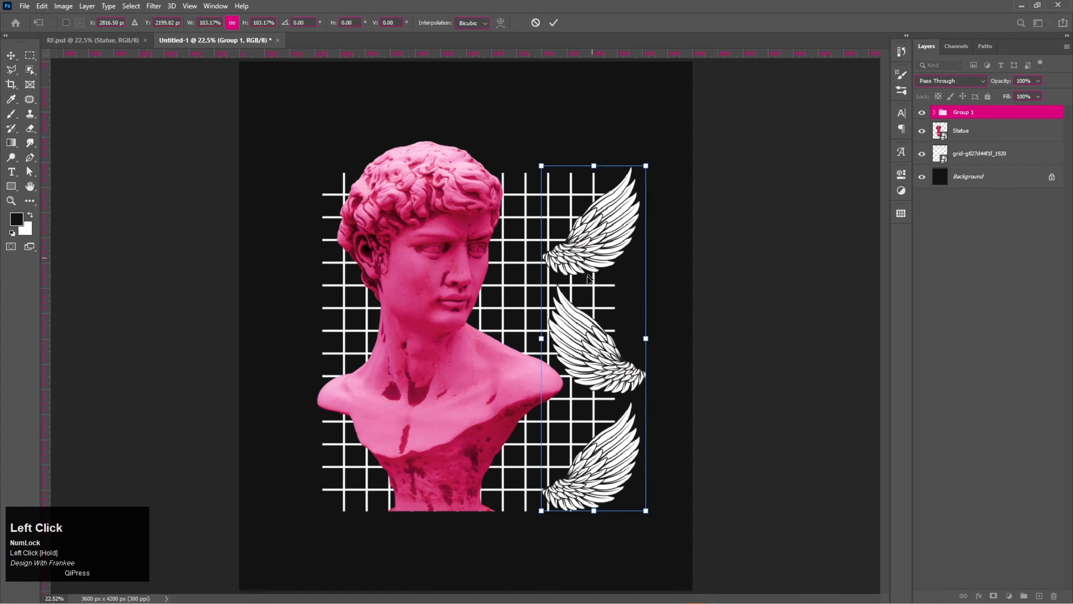
click(711, 233)
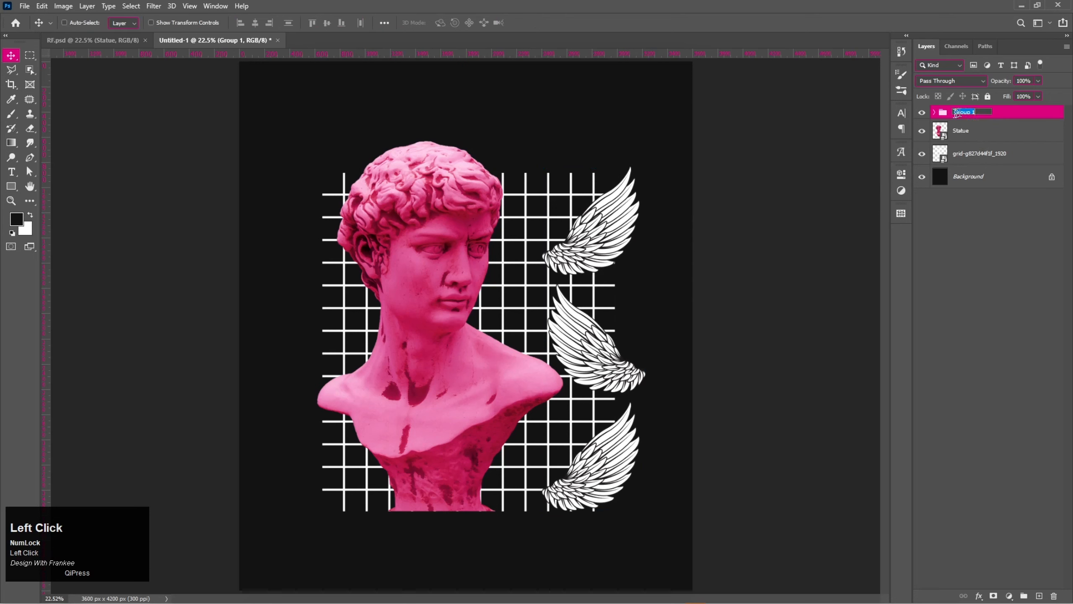
Rename the wing group as Feathers
text(Feath)
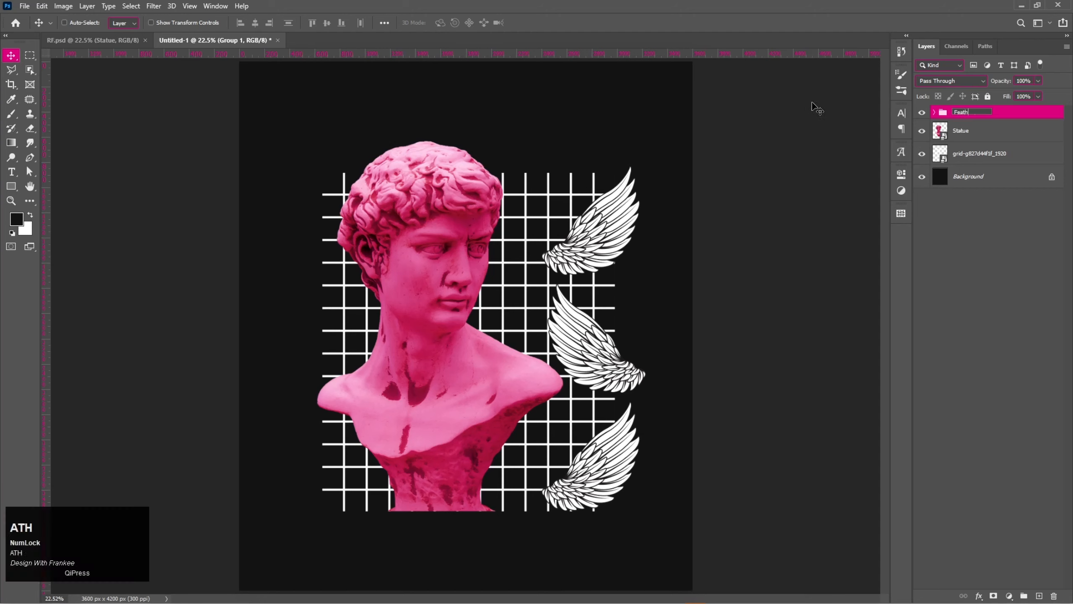
text(ers)
key(Return)
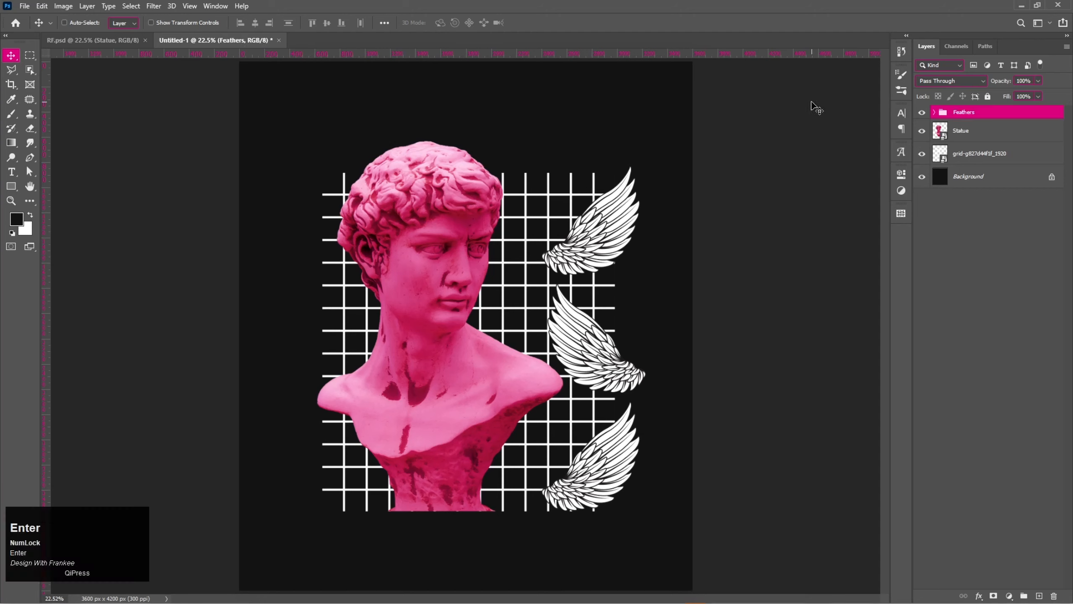
Enlarge the Statue layer slightly upward, keeping its base aligned with the grid's bottom edge
click(968, 142)
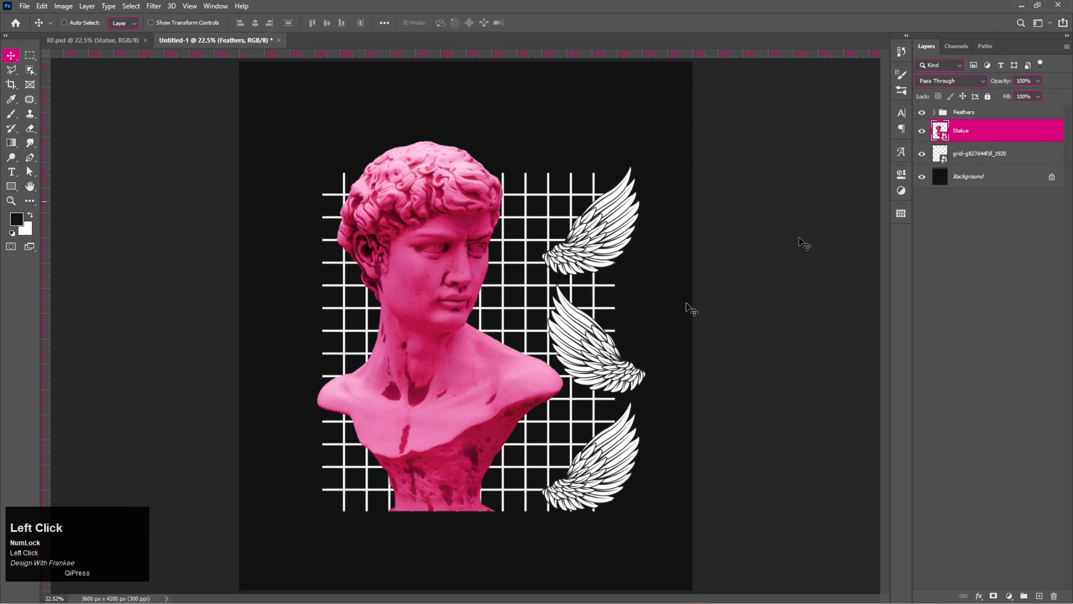
key(ctrl+t)
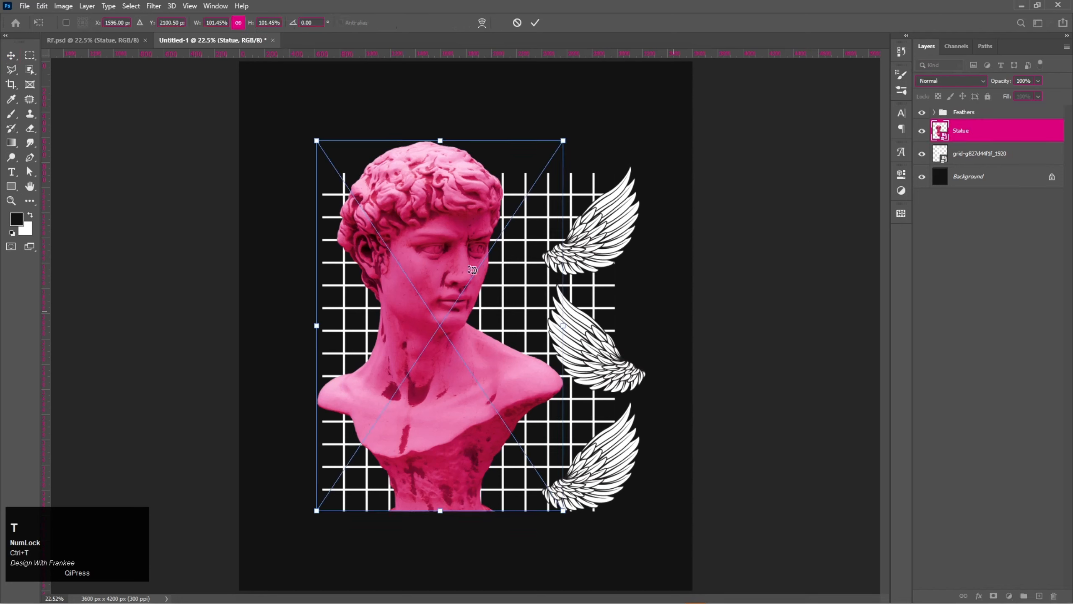
drag(440, 140, 442, 125)
double_click(414, 323)
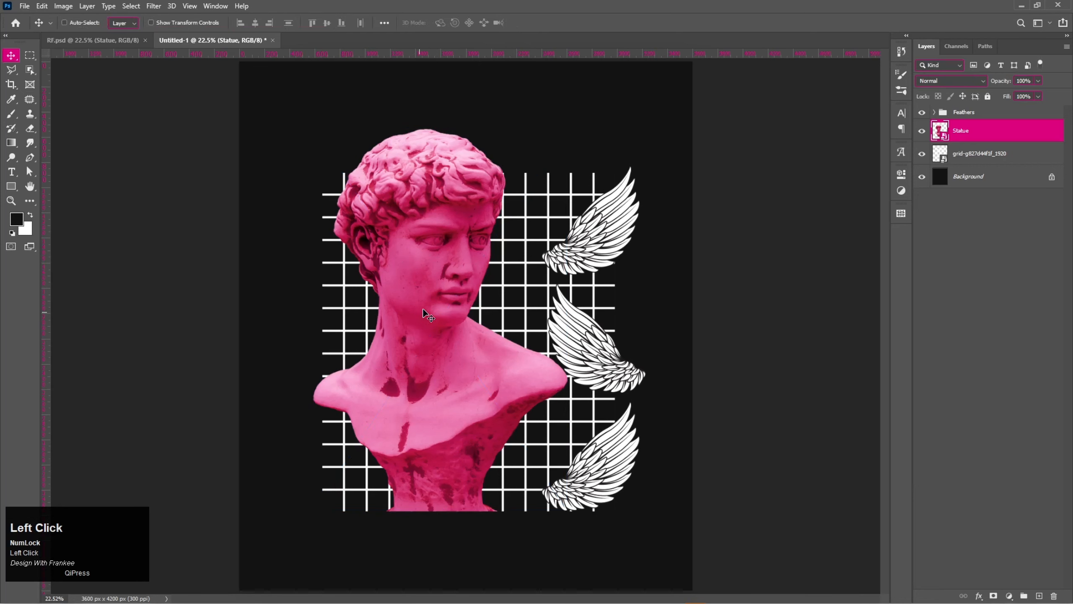
Add the text MASTERMIND above the bust in 44 pt Montserrat Black, on a layer above the Feathers group
click(978, 115)
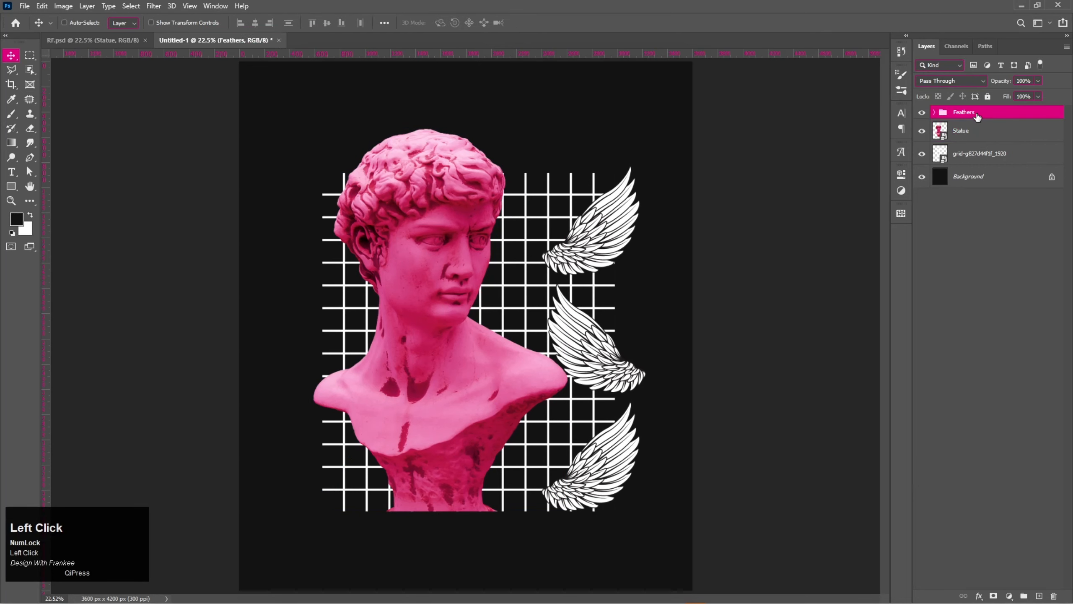
key(t)
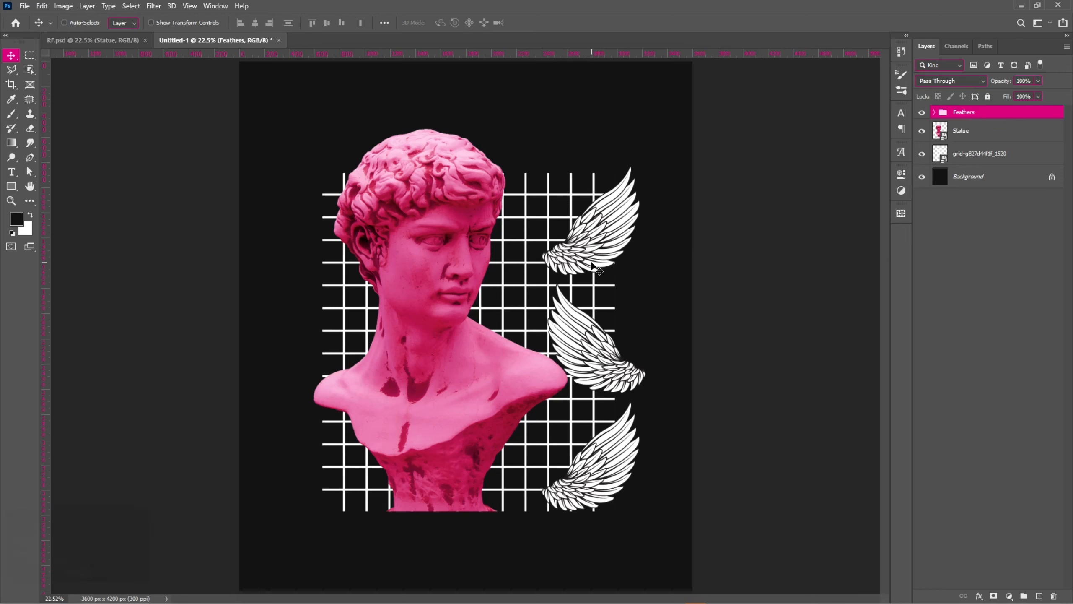
click(529, 109)
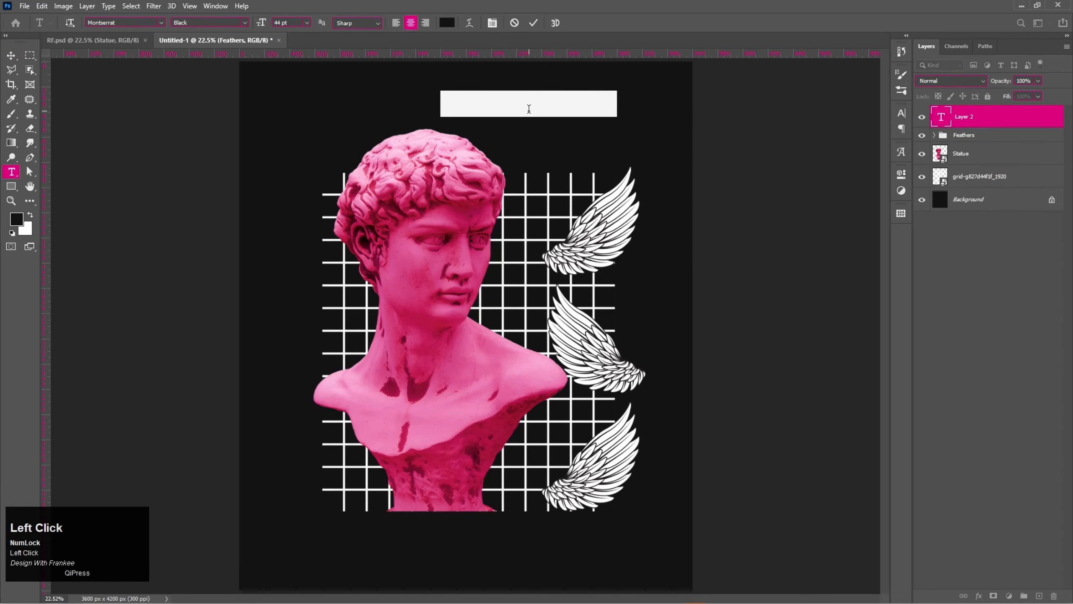
text(MAS)
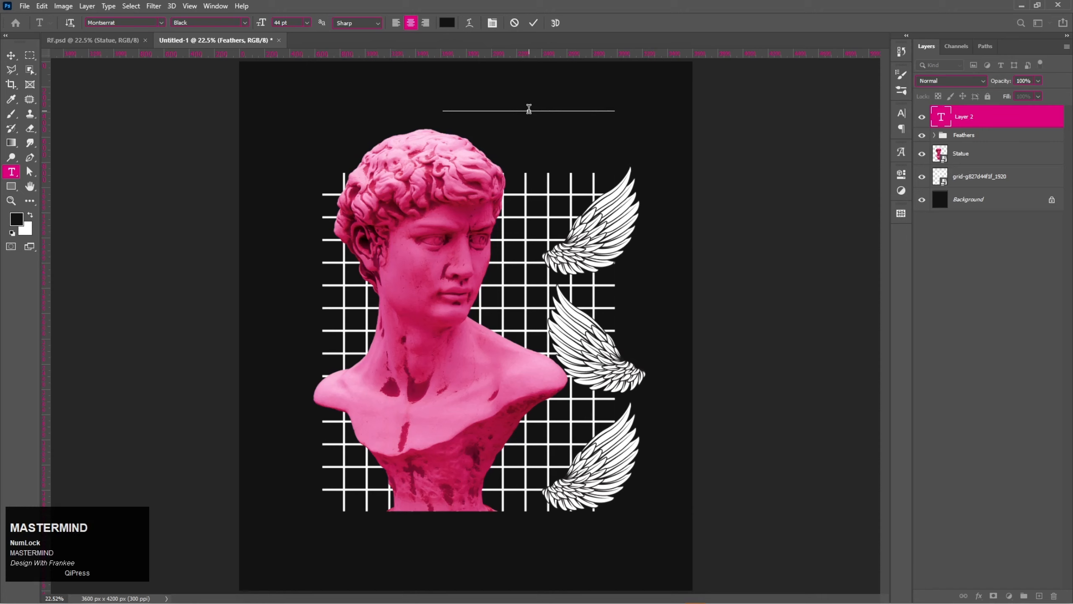
Select all of the MASTERMIND text and copy the hex code ff1869 from the Q & CC file in Notepad
key(ctrl+a)
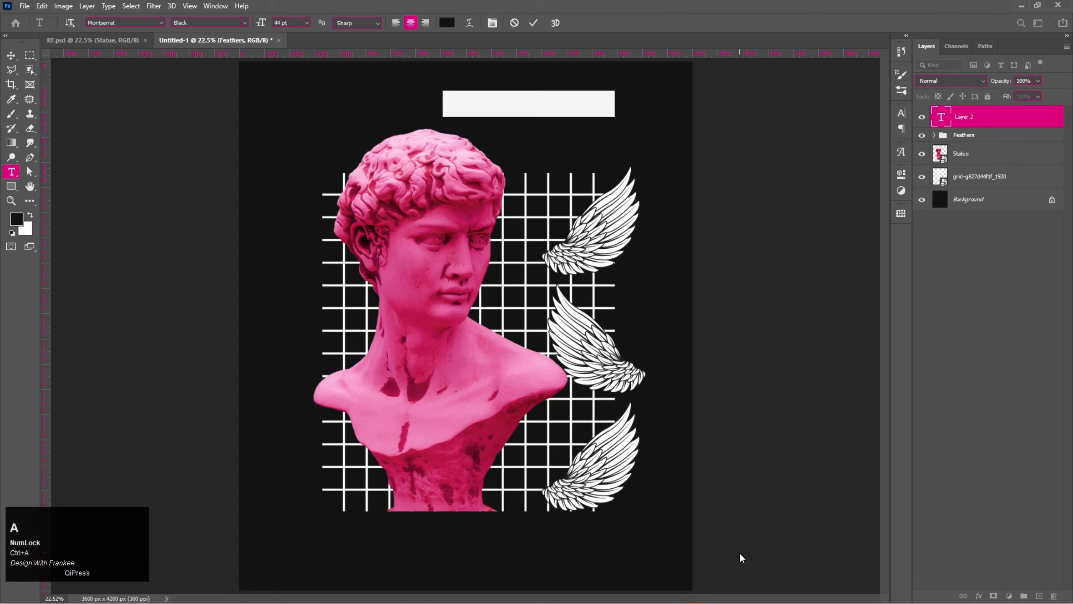
click(716, 597)
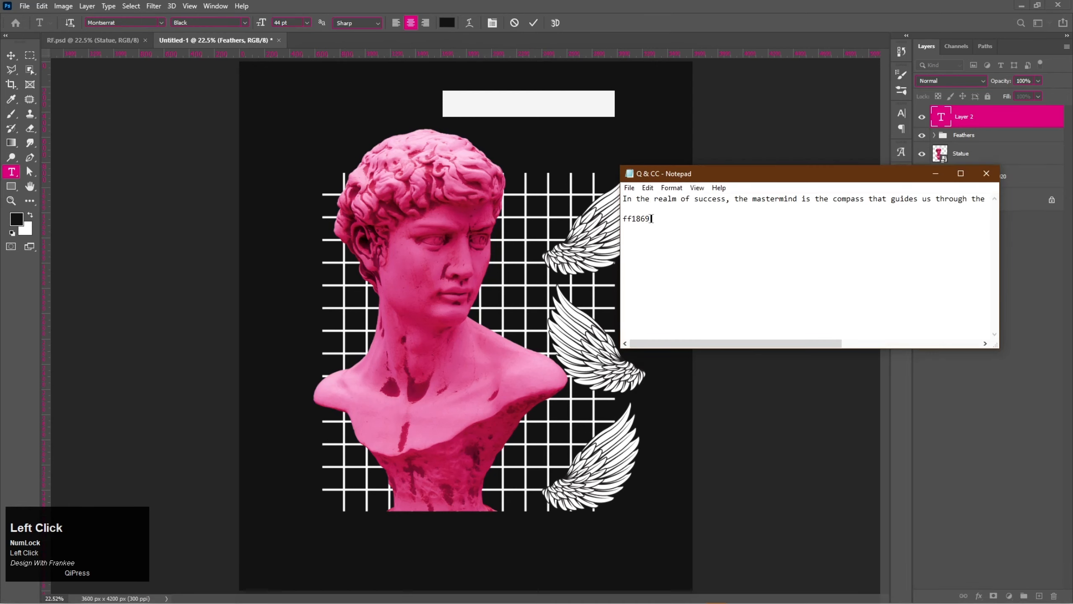
drag(633, 218, 613, 221)
key(ctrl+c)
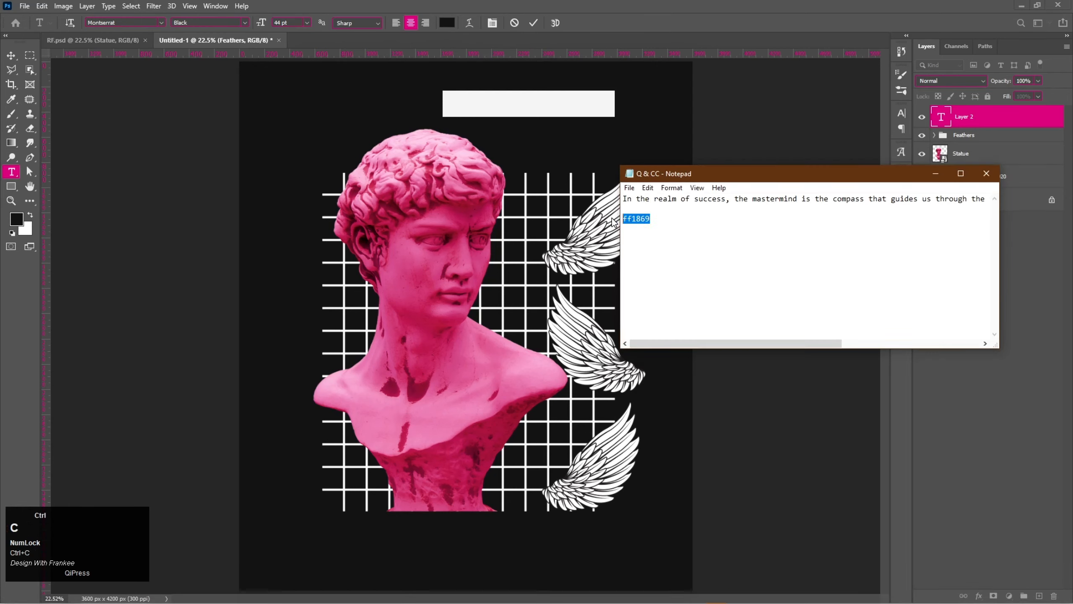
click(935, 173)
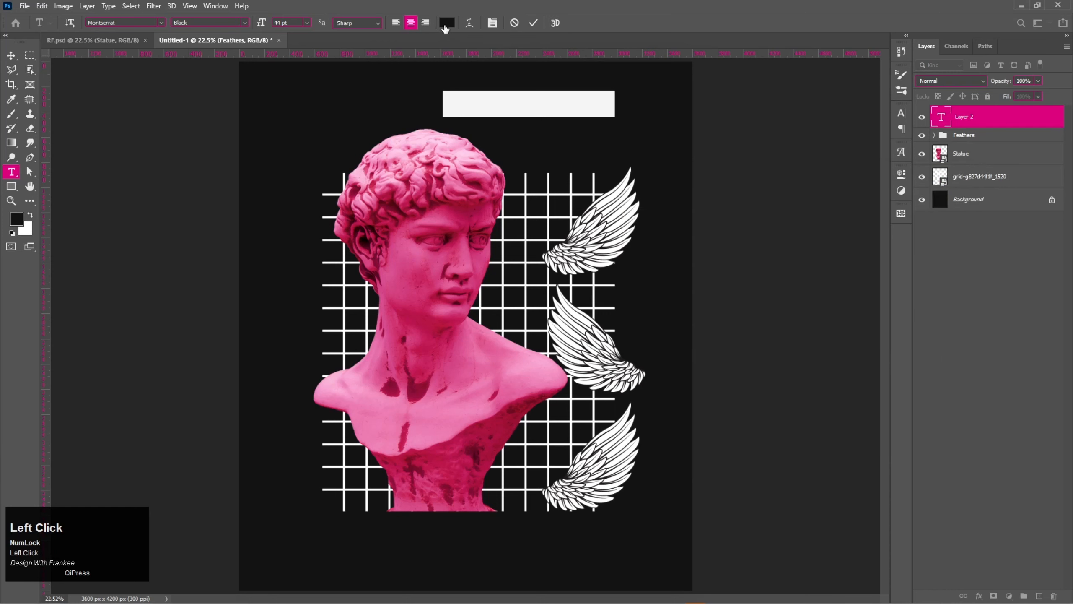
Set the MASTERMIND text colour to the copied code ff1869 and commit the text, keeping the Black font style
click(447, 22)
key(ctrl+v)
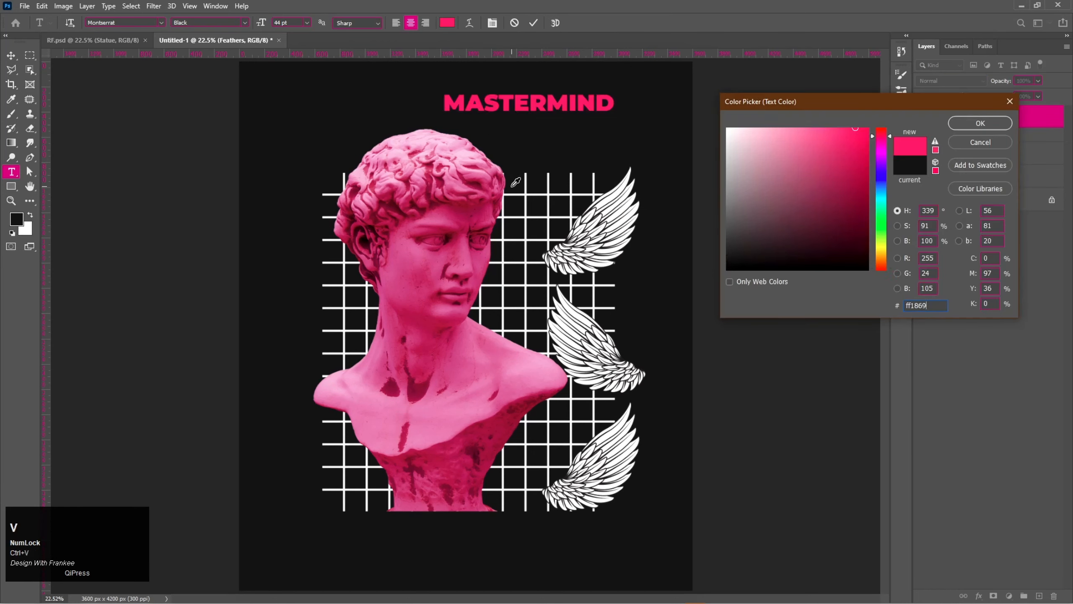
key(Return)
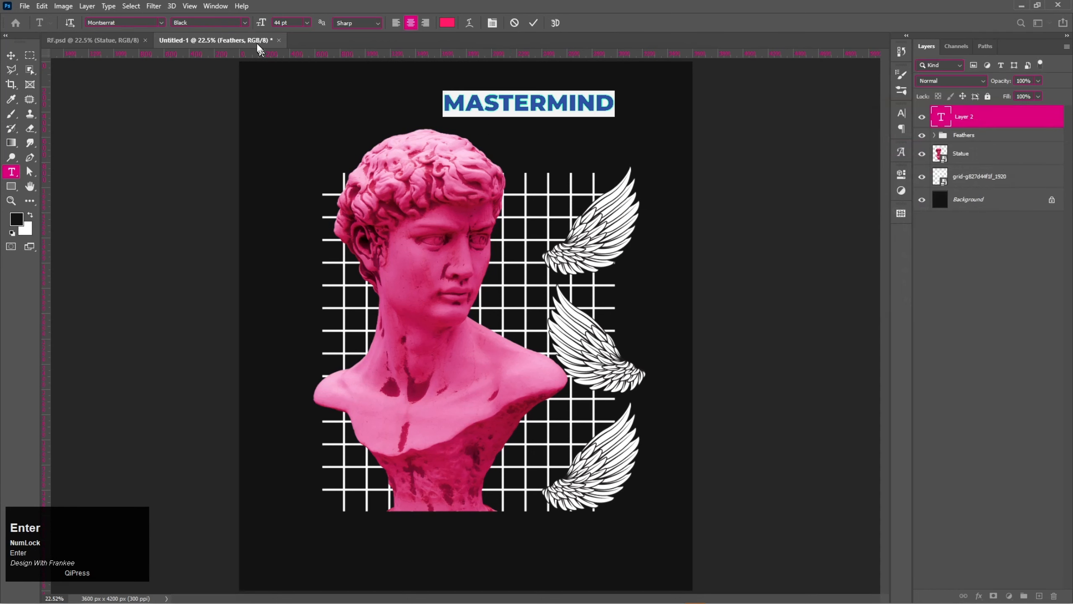
click(246, 24)
click(247, 24)
click(534, 23)
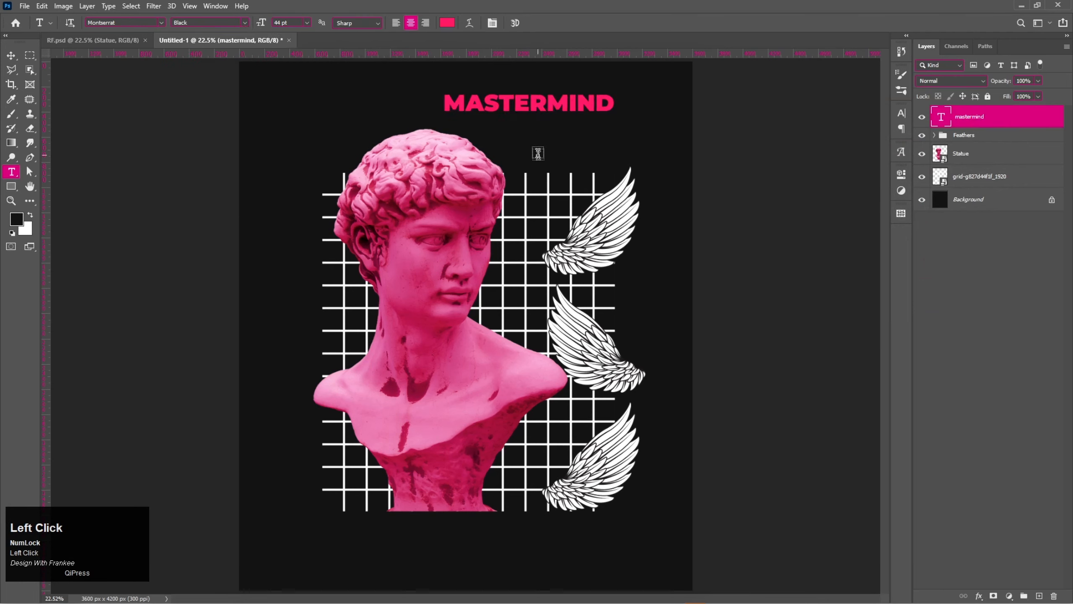
Rotate the MASTERMIND text to -90°, scale it to about 224% and place it vertically along the left side of the bust
key(ctrl+t)
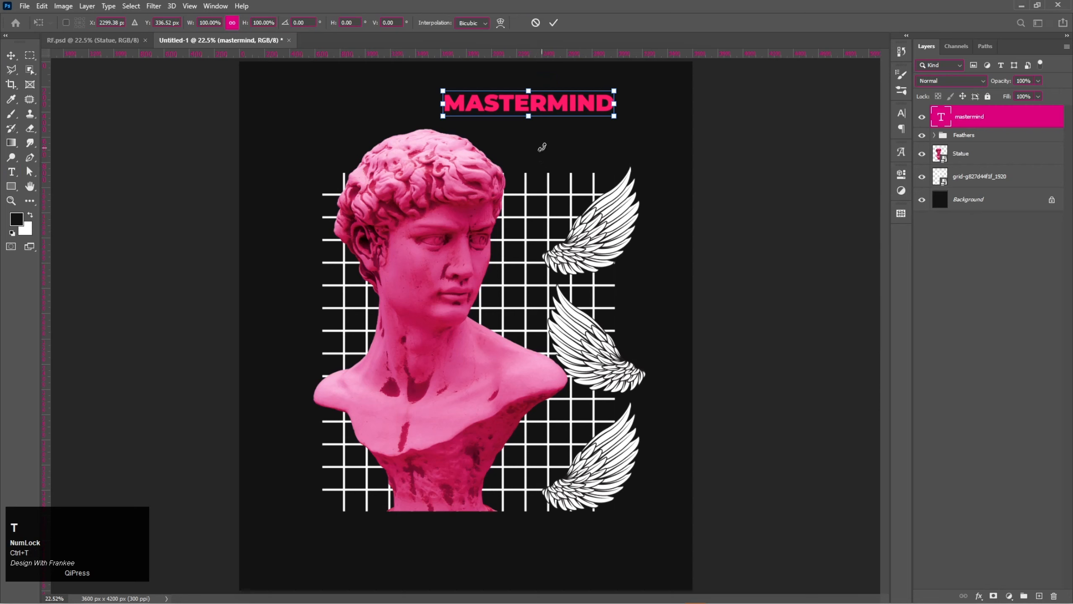
drag(631, 90, 517, 61)
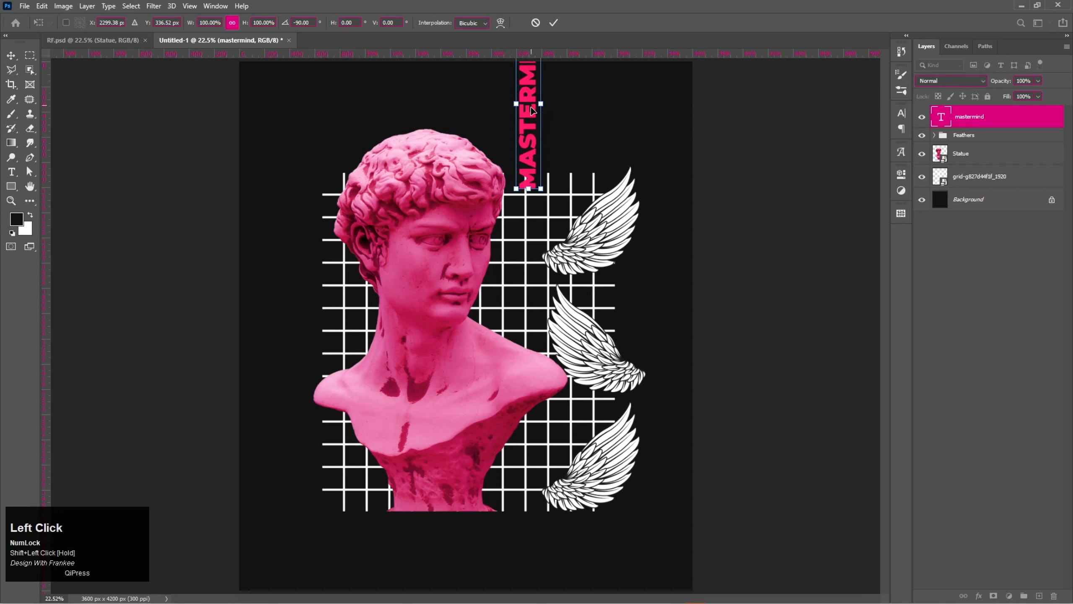
drag(531, 107, 300, 221)
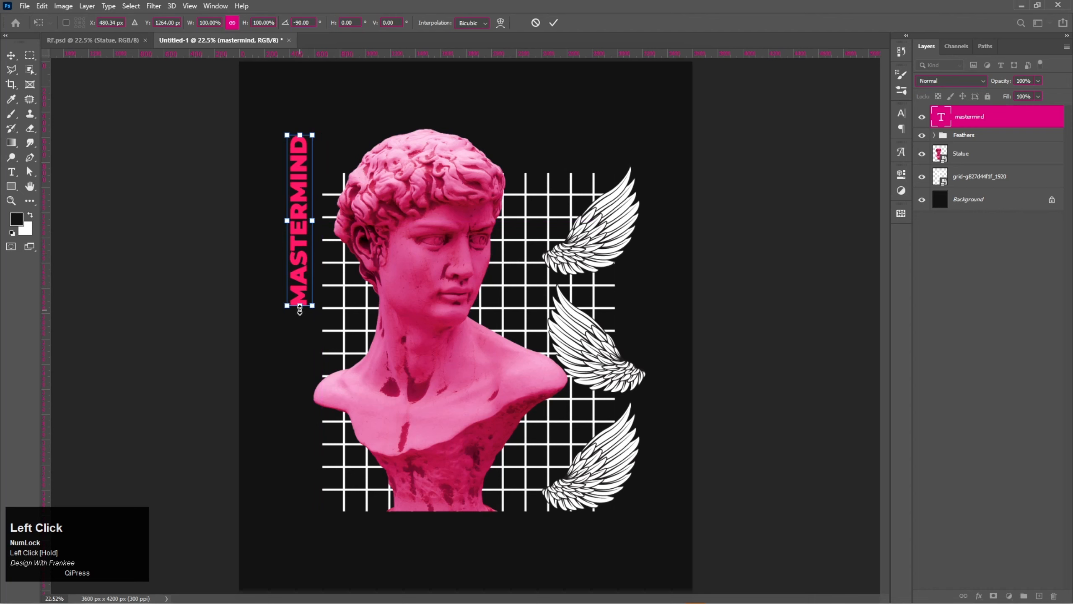
drag(299, 309, 290, 517)
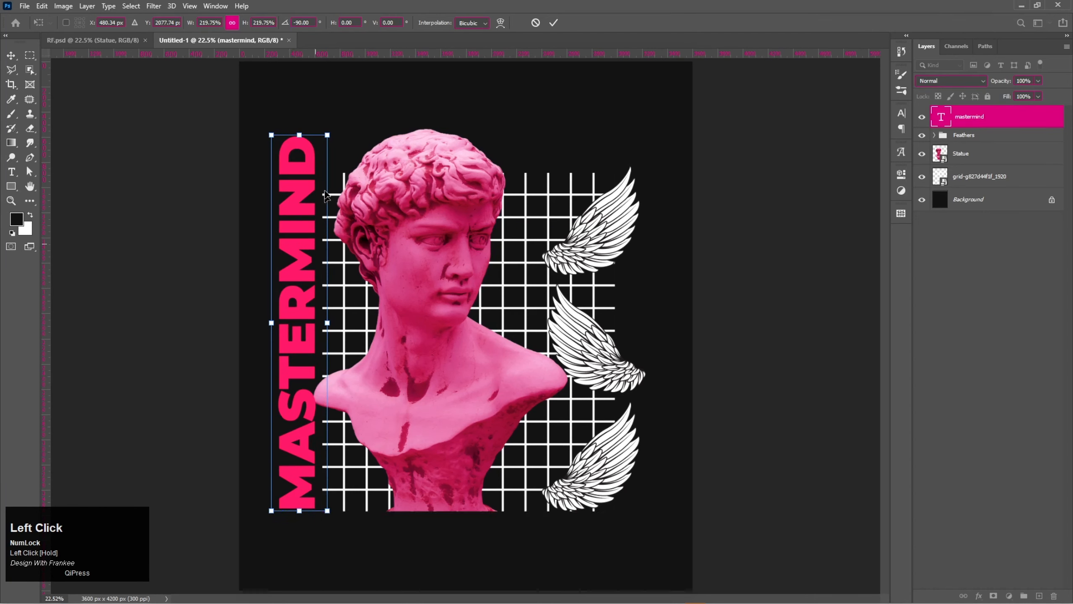
drag(300, 136, 299, 160)
double_click(306, 212)
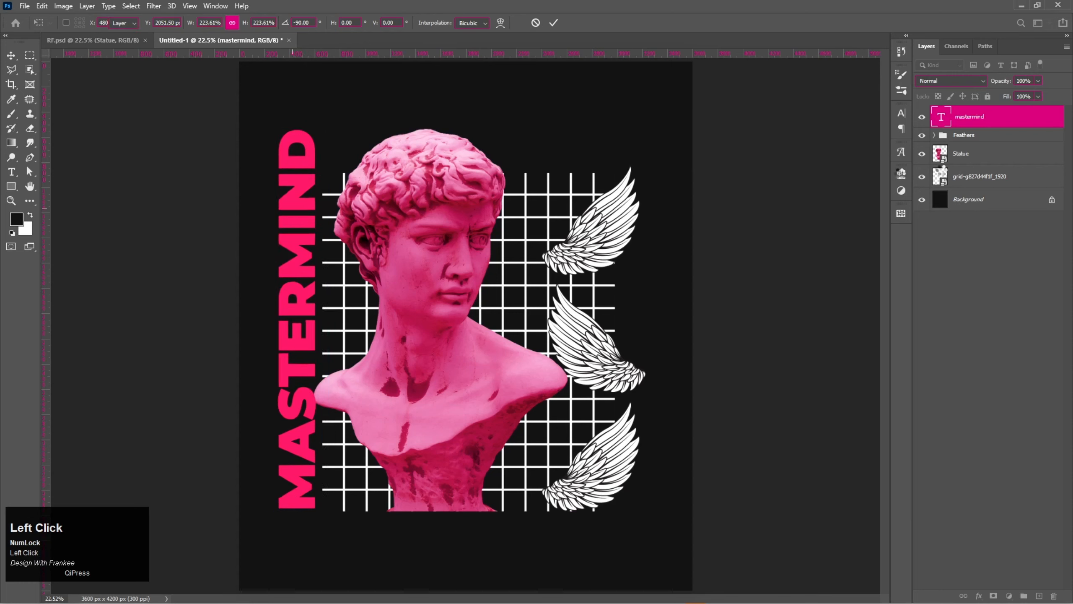
Put the mastermind layer in a new collapsed group and name the group Text
key(ctrl+g)
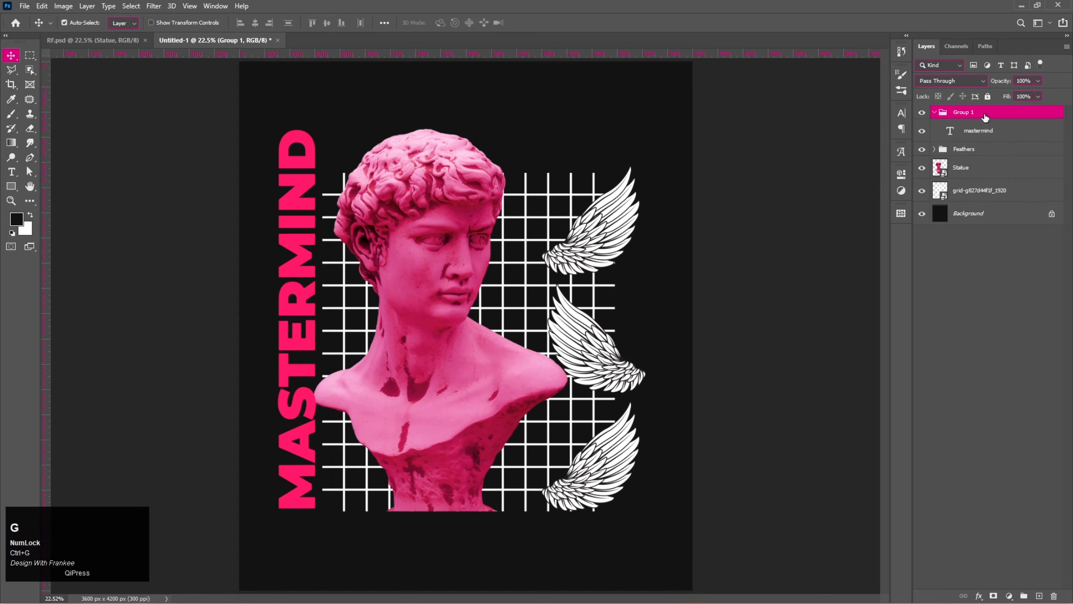
click(935, 112)
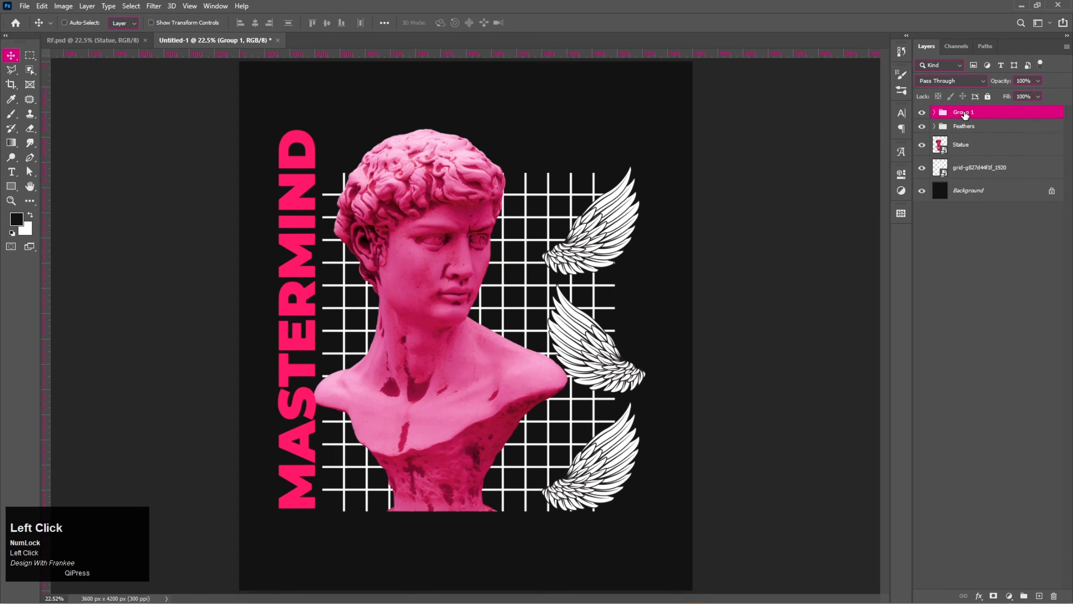
double_click(964, 113)
text(Text)
Scale the Text group to about 101.17% so MASTERMIND reaches from the bust's head to the grid's base, and commit the transform
key(ctrl+t)
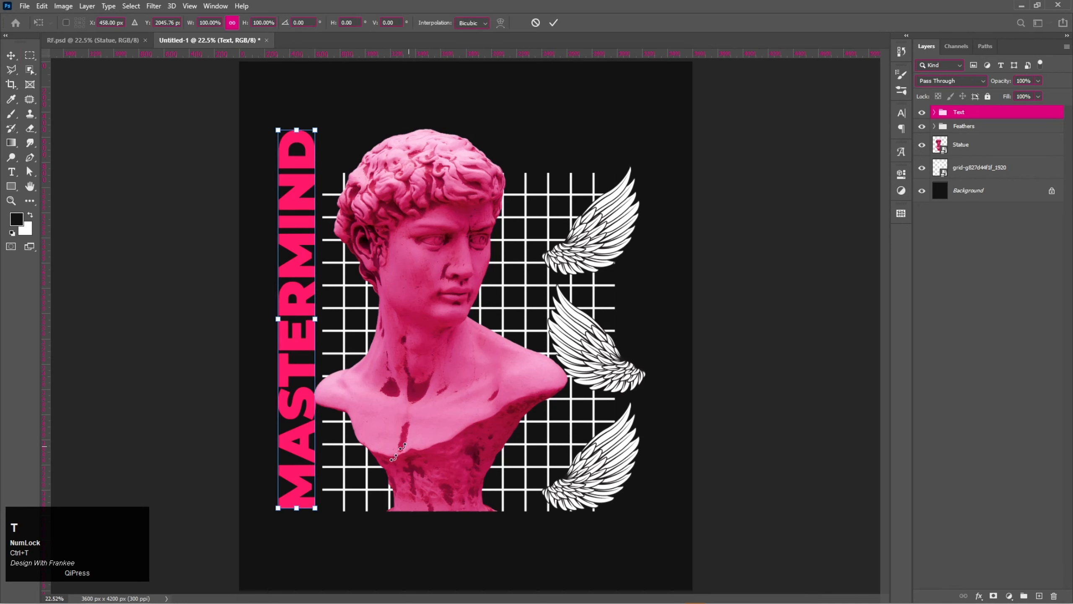
drag(298, 508, 299, 511)
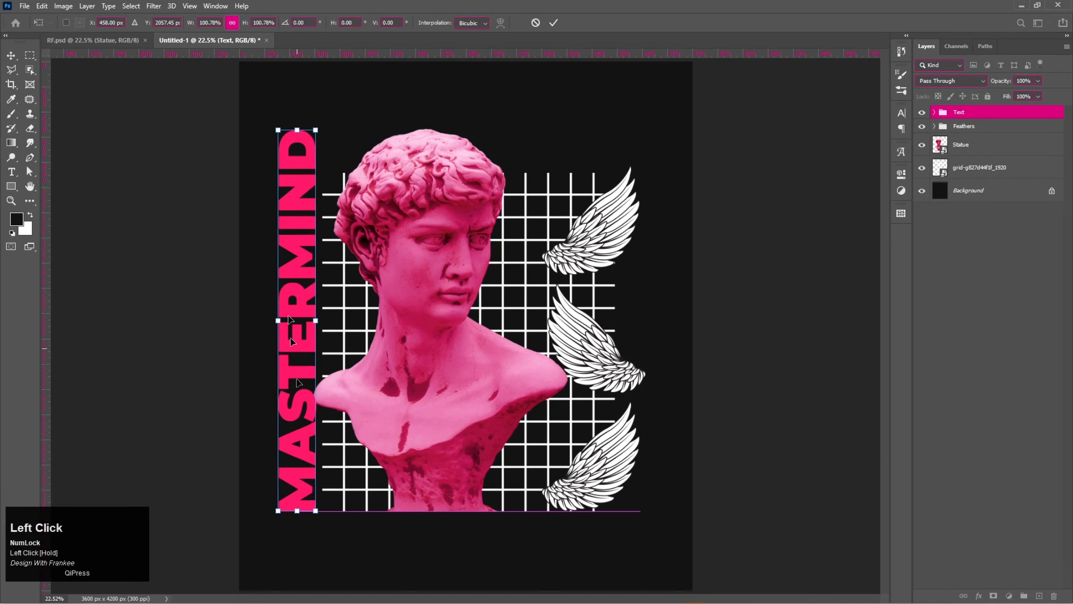
mouse_move(297, 129)
mouse_down()
mouse_move(296, 116)
mouse_move(297, 128)
mouse_up()
double_click(298, 346)
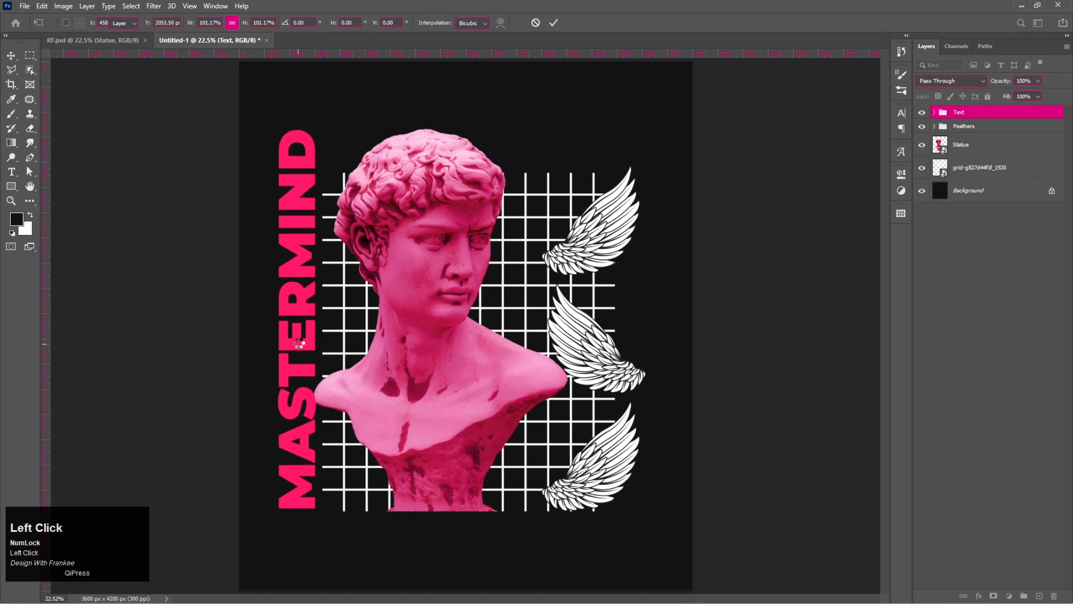
Shift the MASTERMIND text slightly left in small nudges, leaving a narrow gap between it and the bust's shoulder
drag(297, 346, 298, 346)
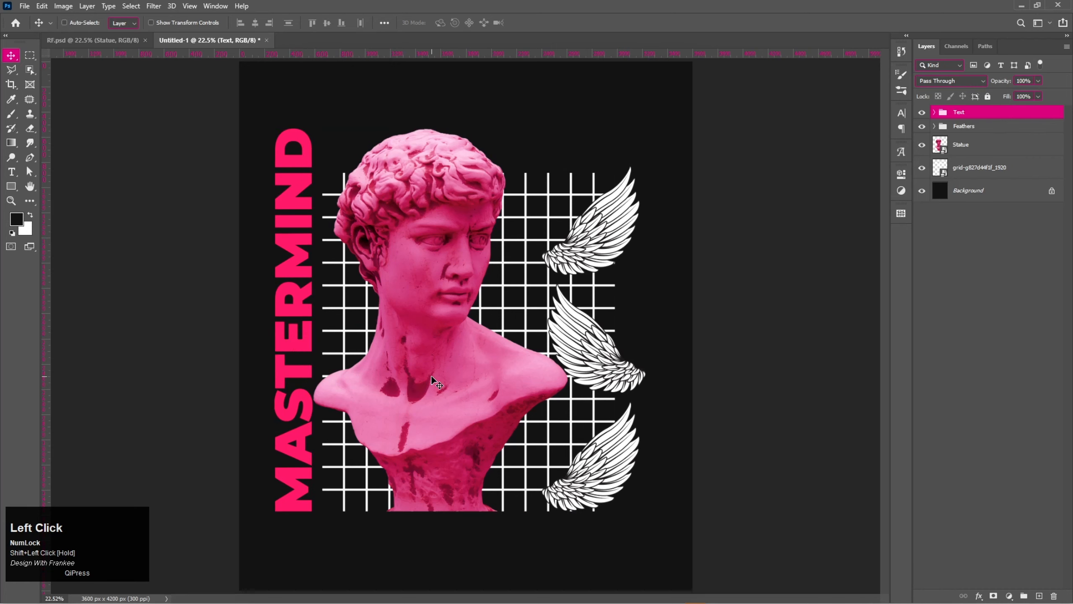
key(Left)
key(Left)
key(Left)
key(Left)
key(Left)
key(Left)
key(Left)
key(Left)
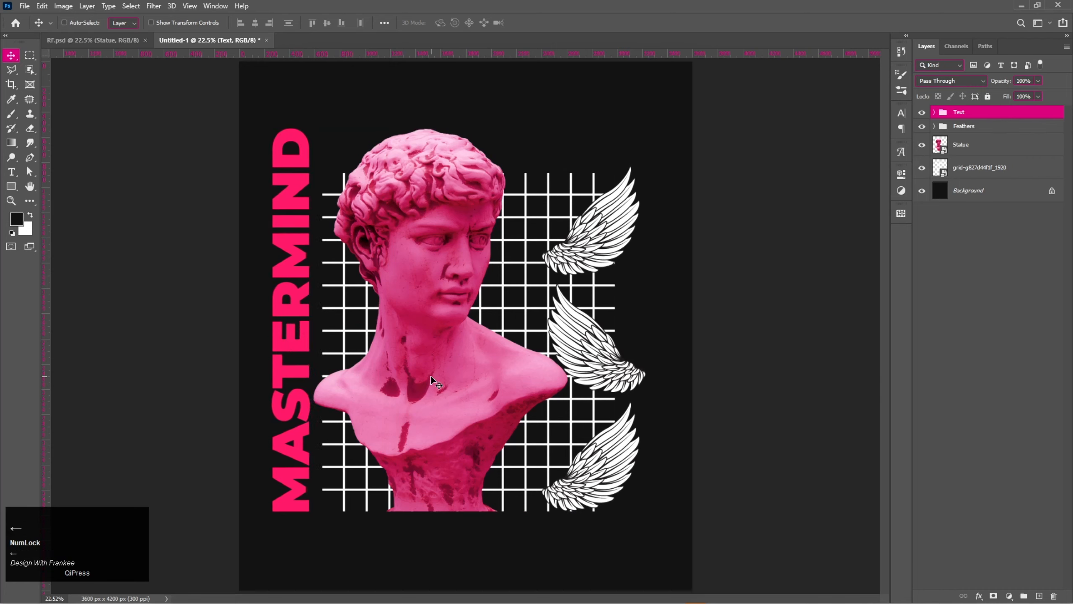
key(Right)
key(Right)
Move the whole design up on the canvas, and raise the Feathers, Statue and grid layers further to free space beneath the bust
shift+click(990, 169)
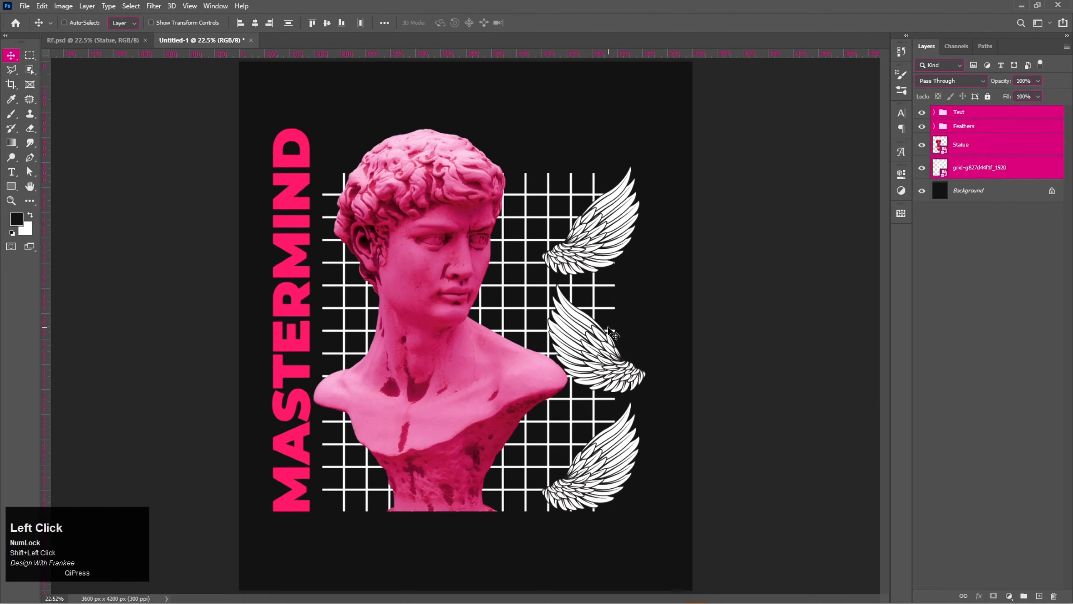
drag(473, 333, 473, 311)
click(980, 113)
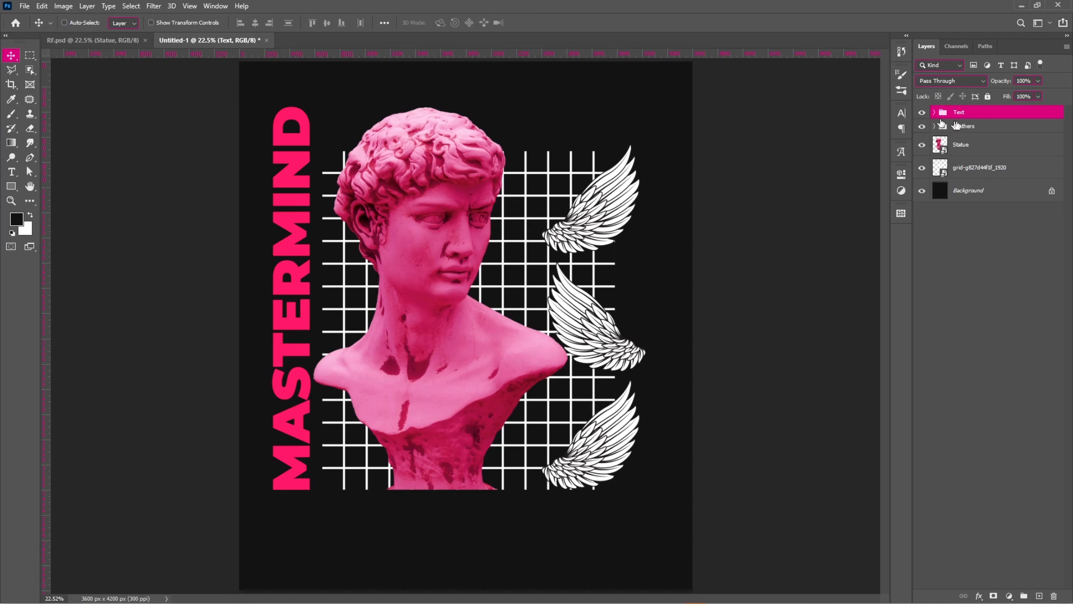
click(957, 125)
shift+click(980, 168)
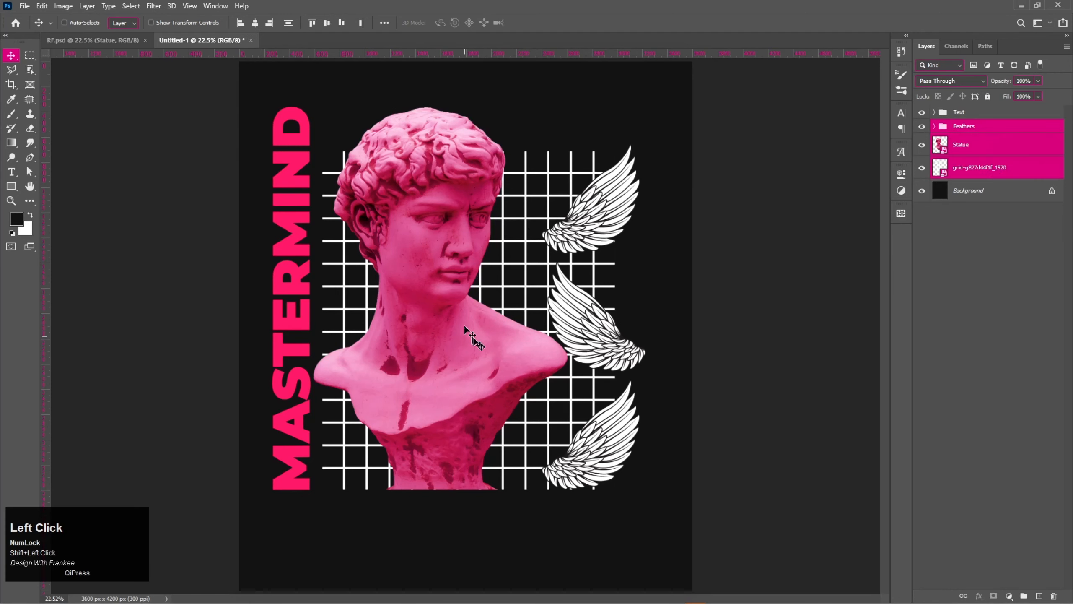
drag(486, 347, 490, 311)
Draw a paragraph text box beneath the bust, spanning the width of the grid and wings, and extend it up to the grid's lower edge
key(t)
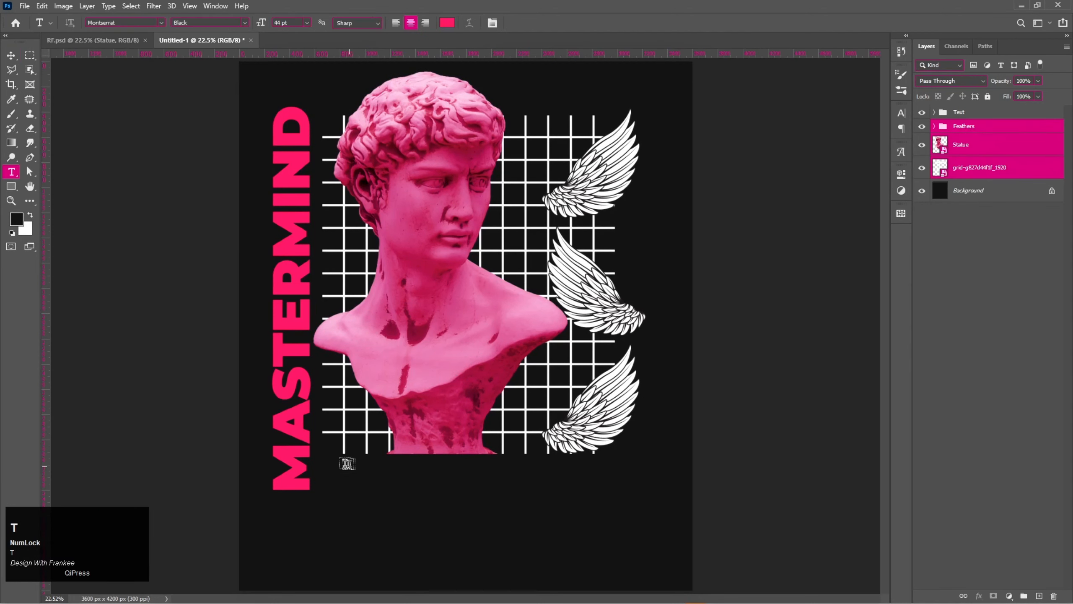
drag(322, 464, 638, 484)
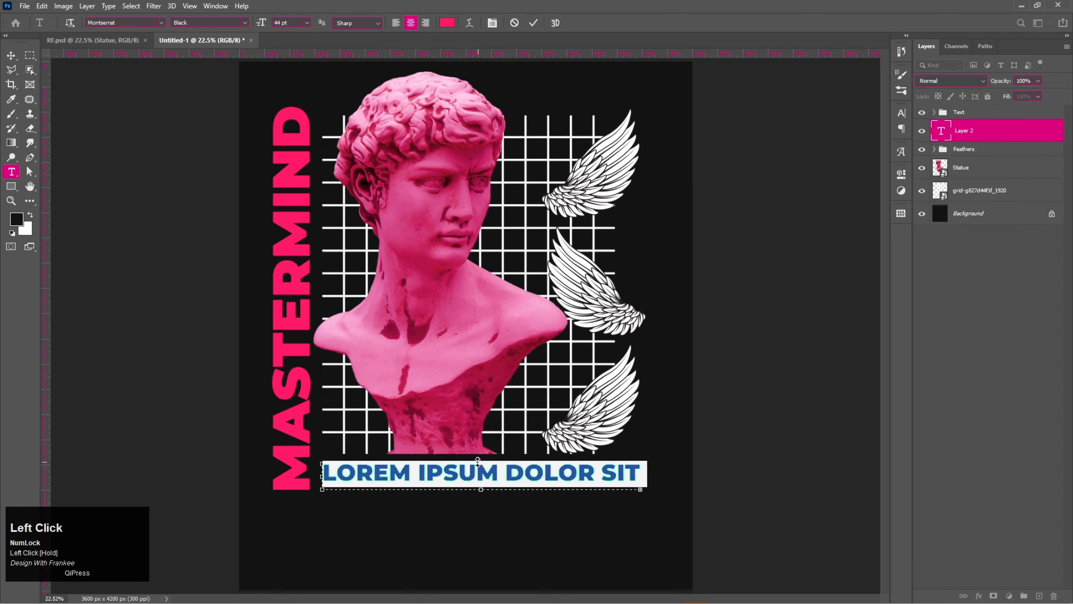
drag(480, 460, 481, 446)
Copy the mastermind quote from the Q & CC file in Notepad and replace the placeholder in the text box with it
click(717, 597)
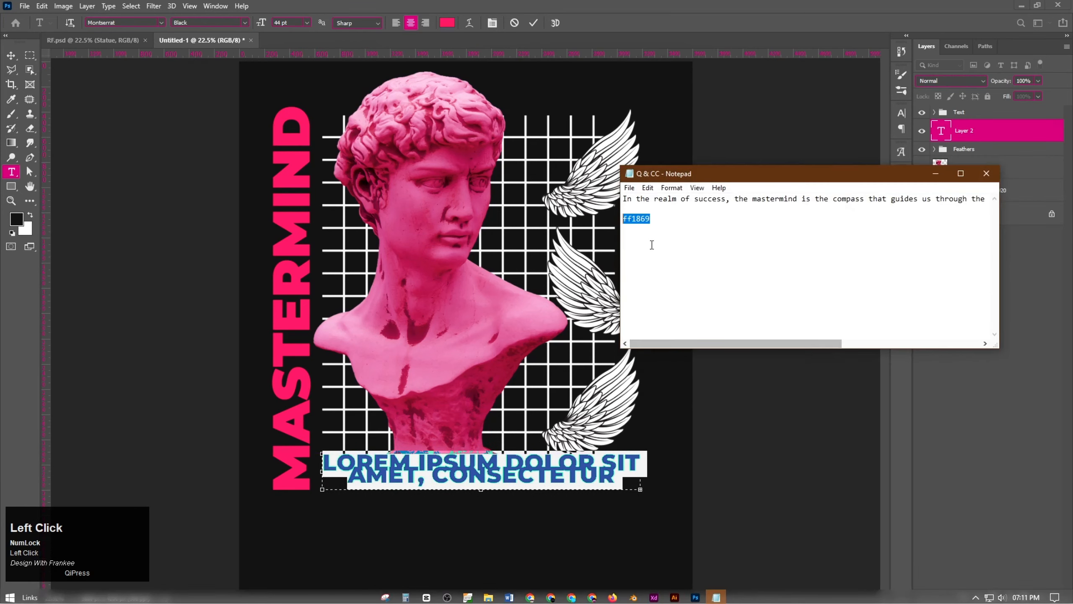
click(624, 199)
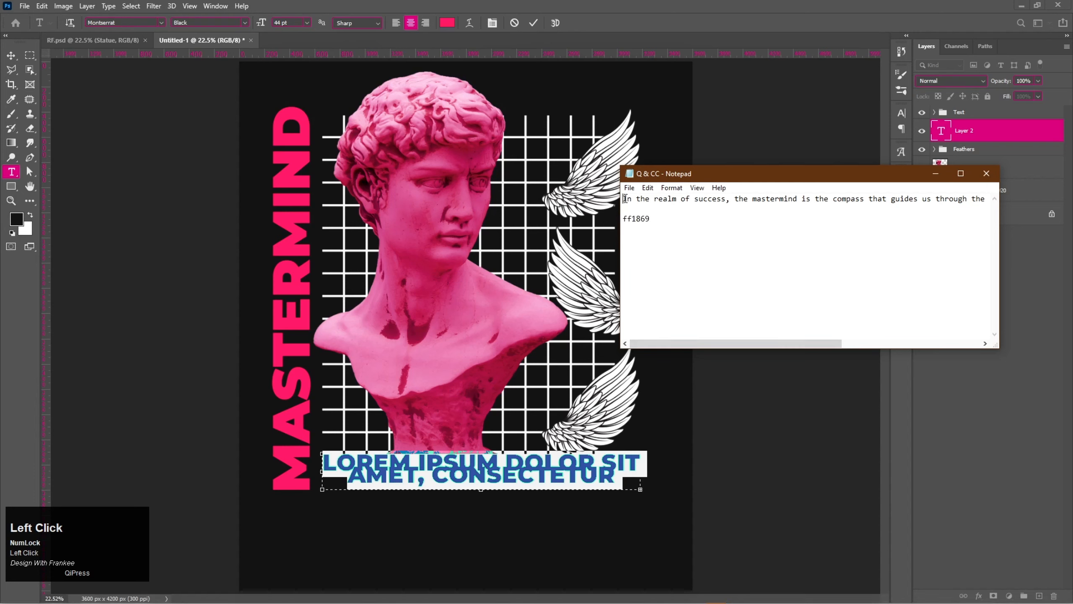
drag(625, 199, 983, 193)
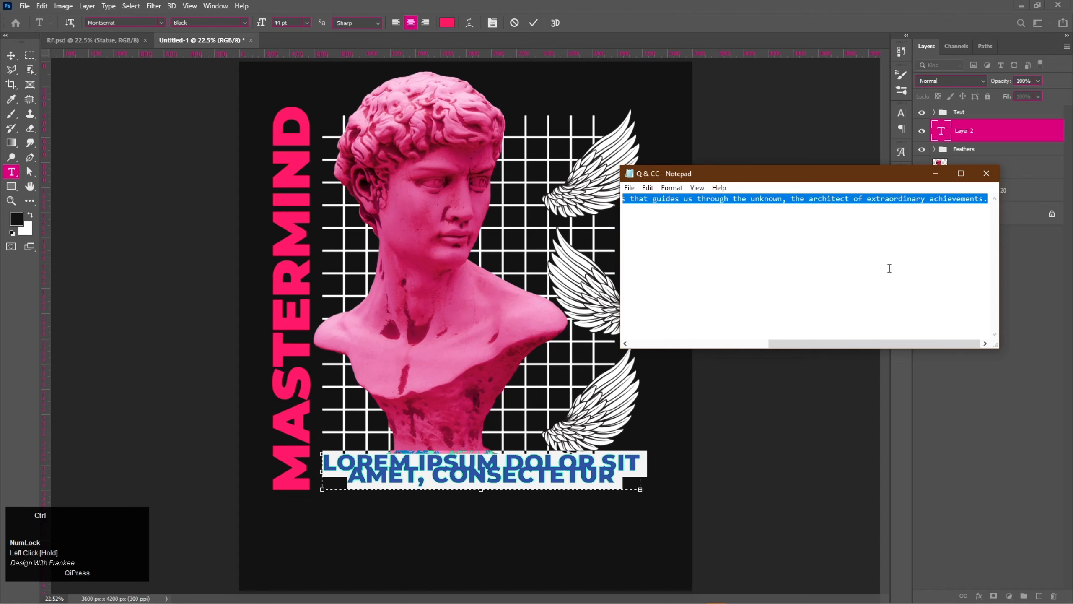
key(ctrl+c)
click(936, 174)
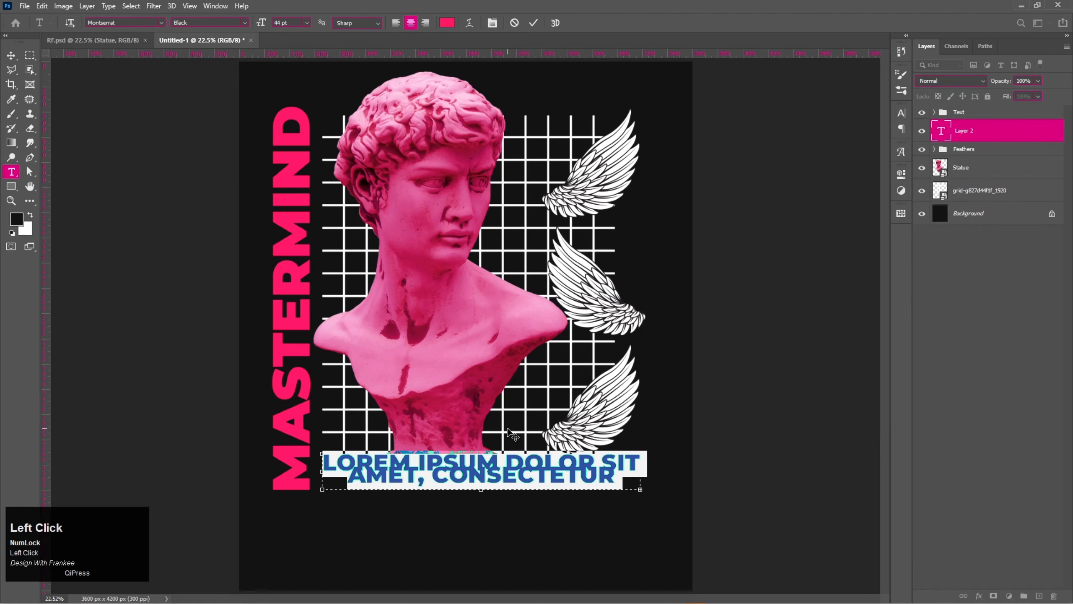
key(ctrl+a)
key(ctrl+v)
Select the whole quote, set its colour to white and its font style to SemiBold
key(ctrl+a)
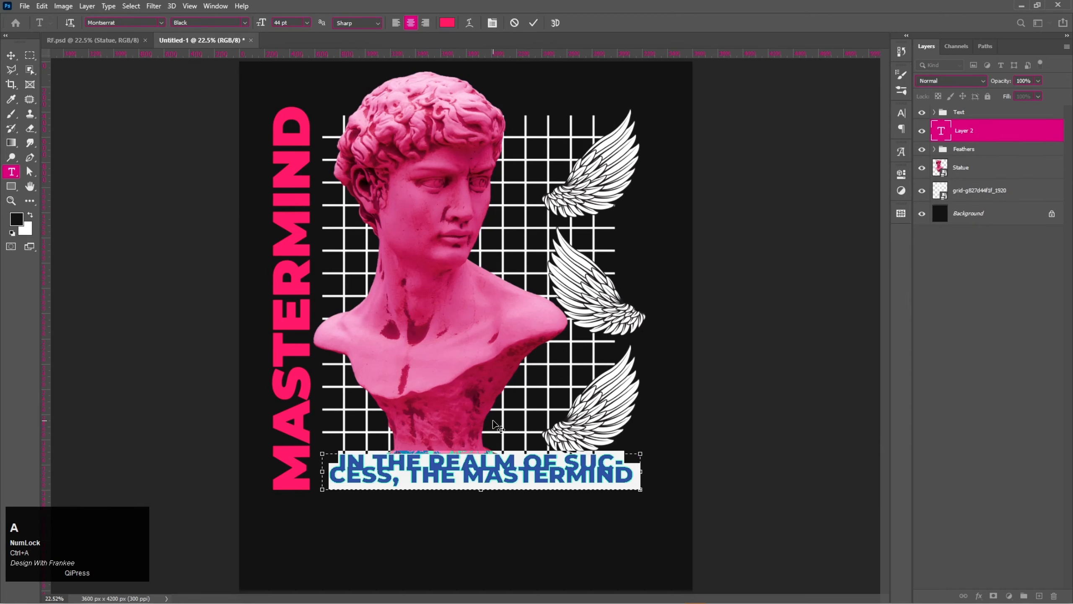
click(903, 113)
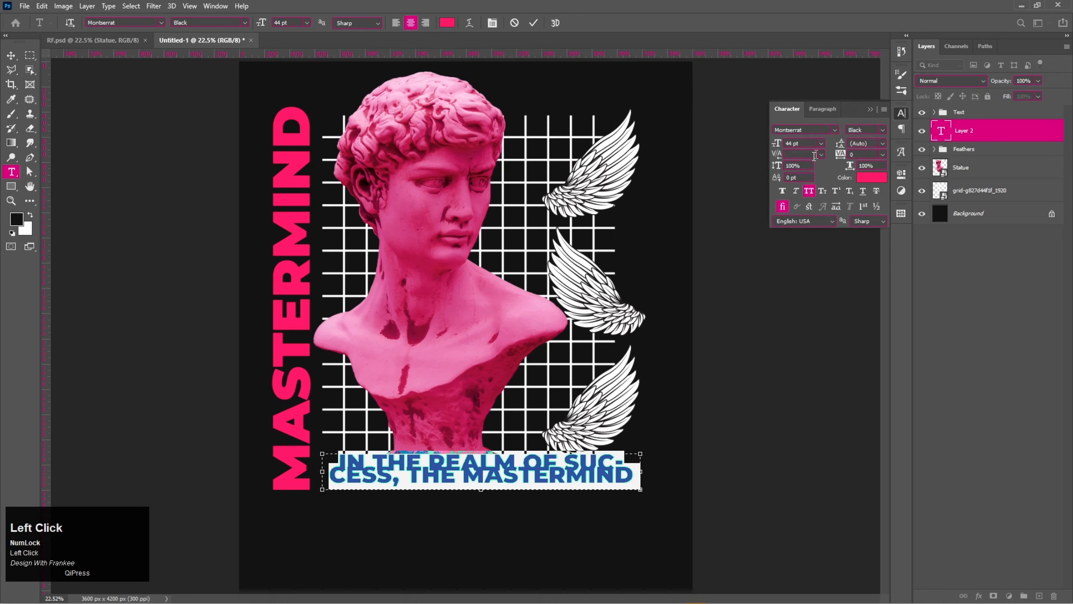
click(870, 178)
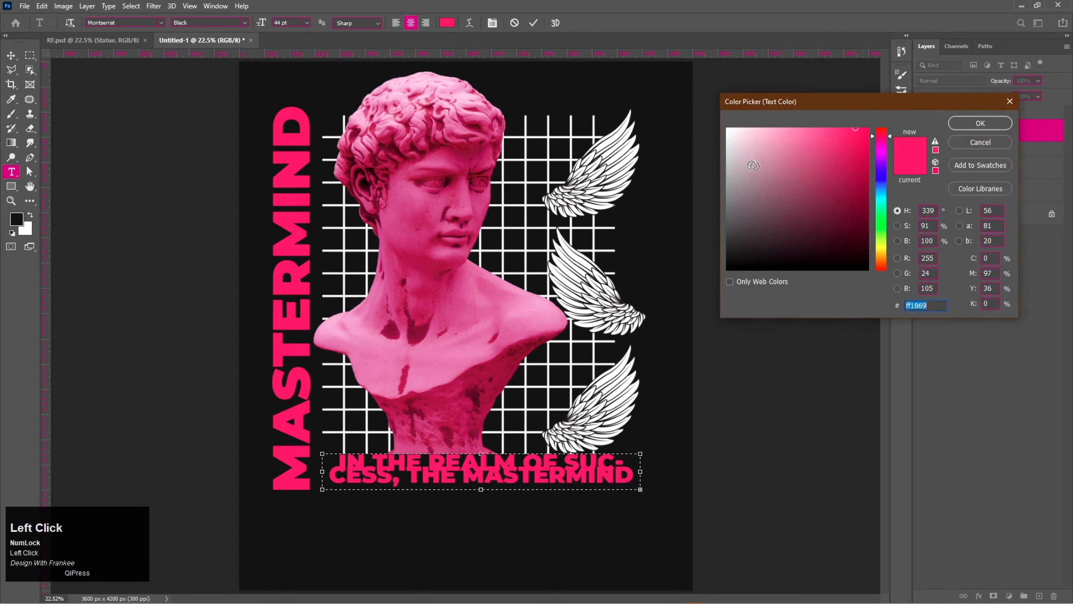
drag(752, 165, 695, 101)
click(980, 123)
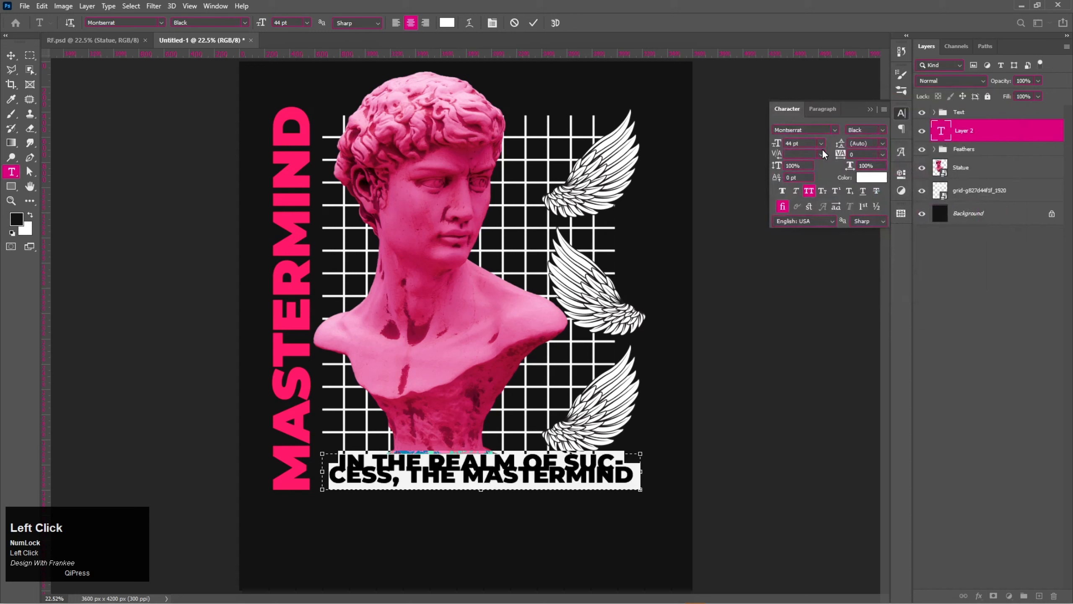
click(881, 130)
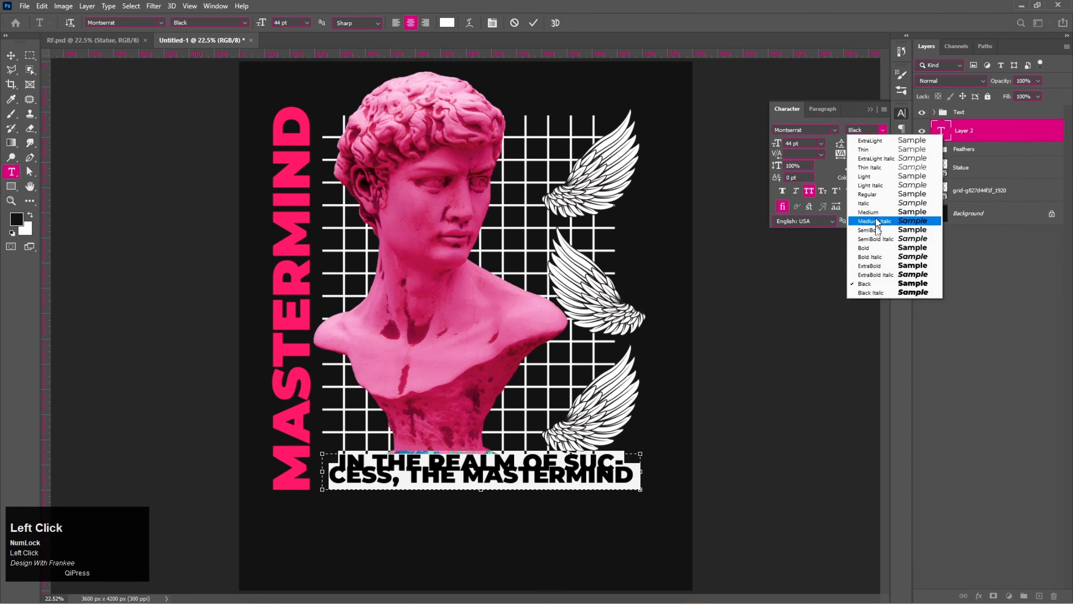
click(870, 230)
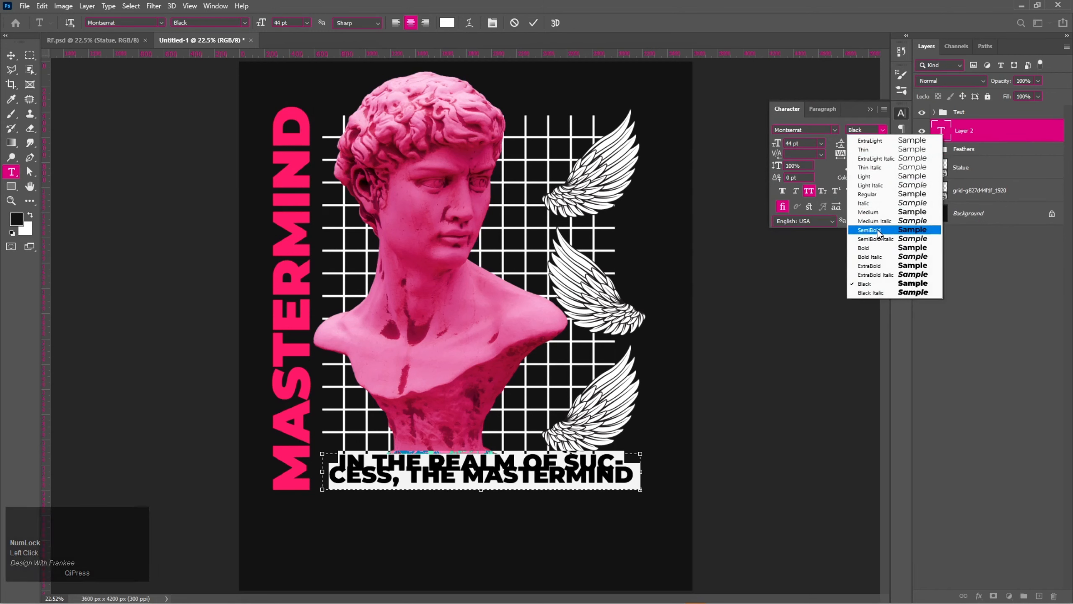
Set the quote's font size to 20 pt and its leading to 26.64 pt, and commit the text
scroll(810, 143, down, 20)
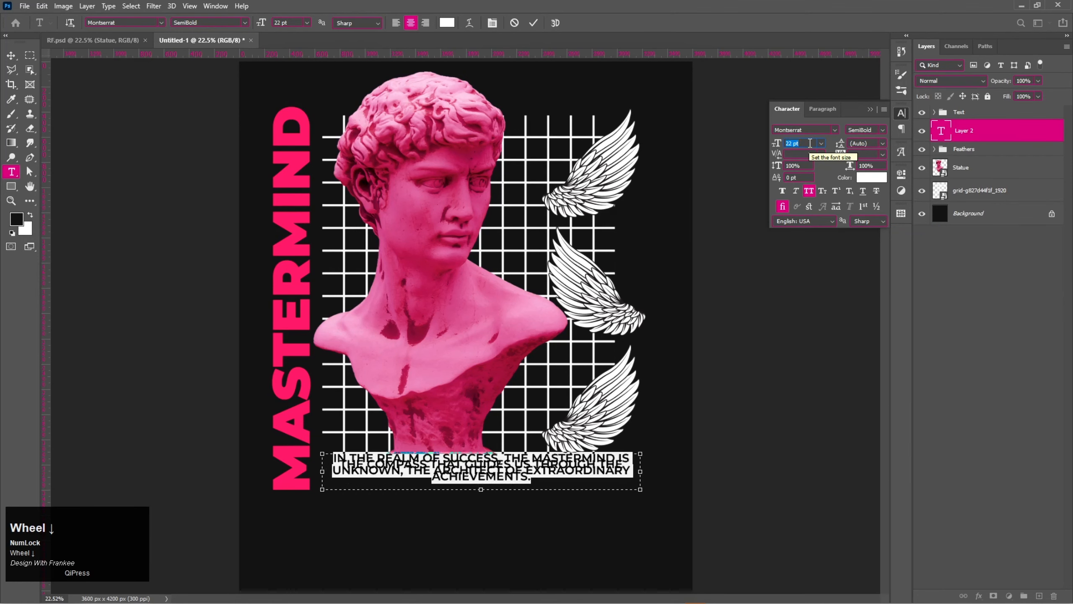
click(864, 143)
scroll(870, 143, up, 1)
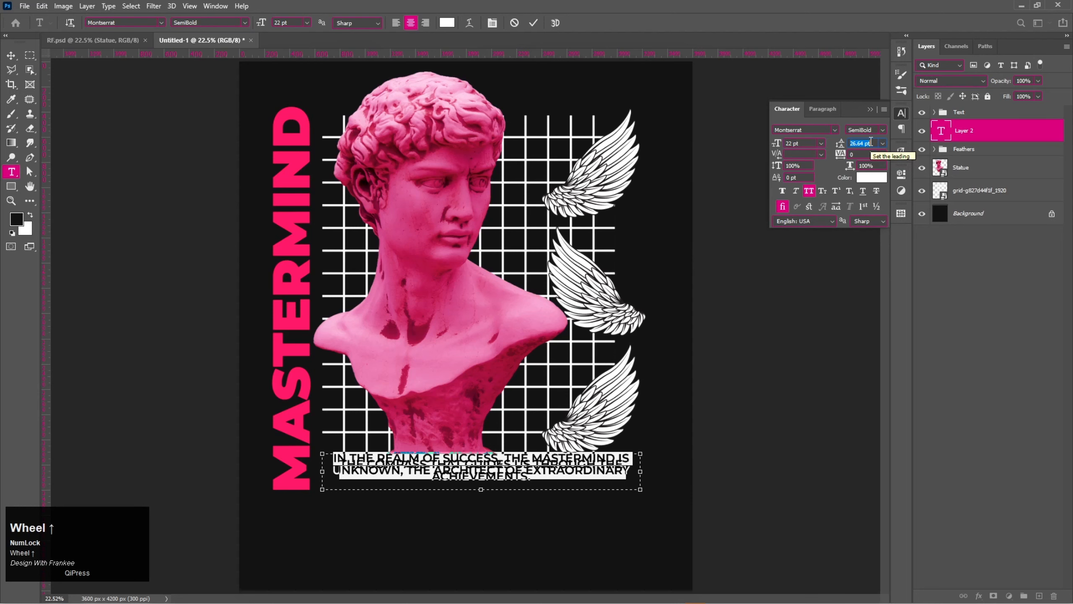
click(802, 142)
scroll(802, 143, down, 1)
scroll(802, 143, down, 2)
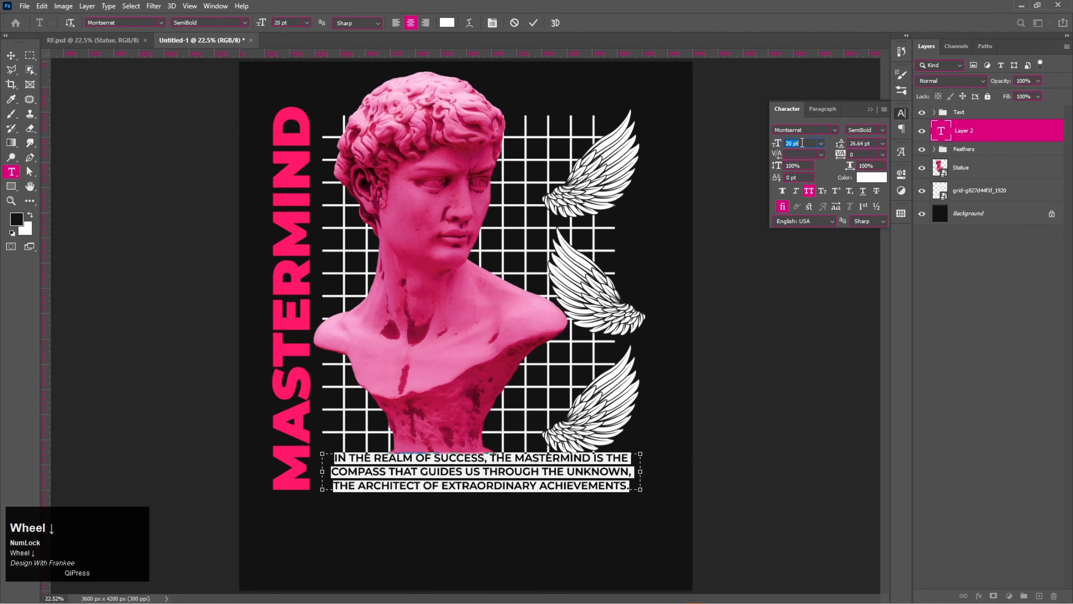
scroll(802, 143, up, 1)
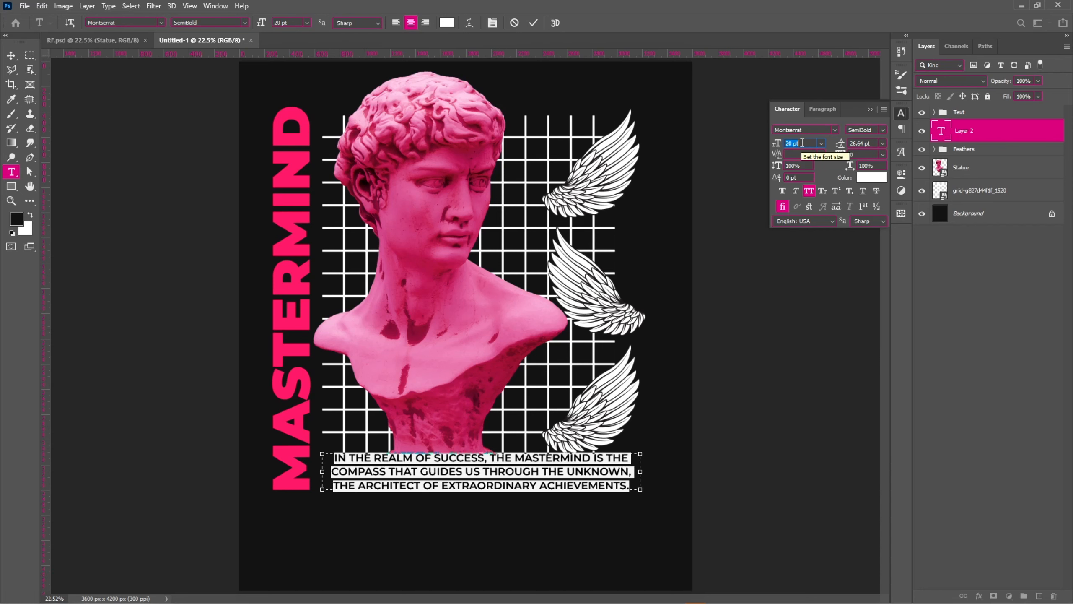
scroll(802, 143, down, 1)
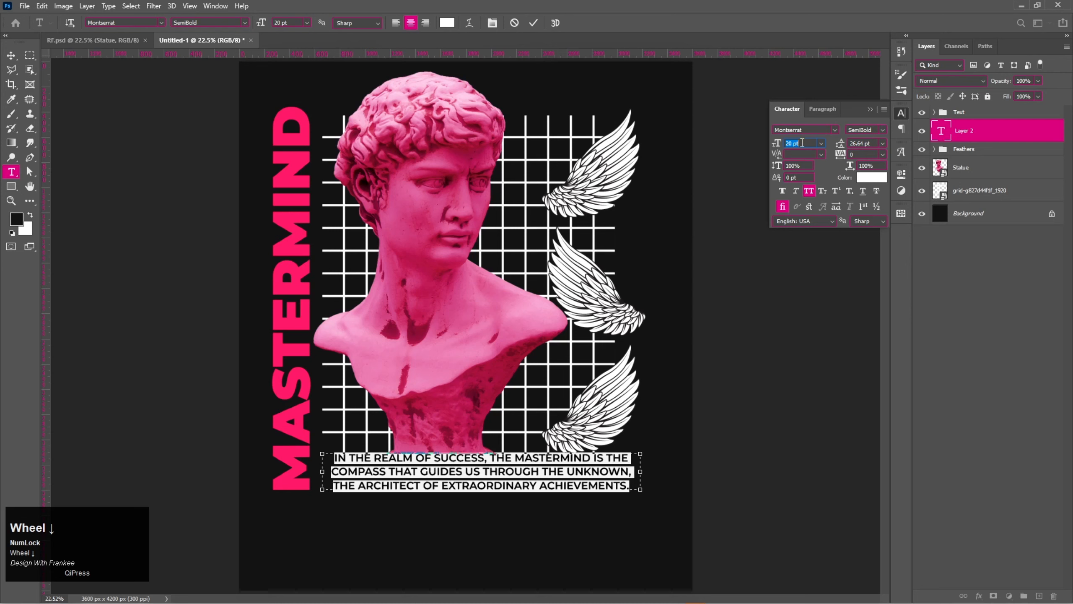
click(870, 109)
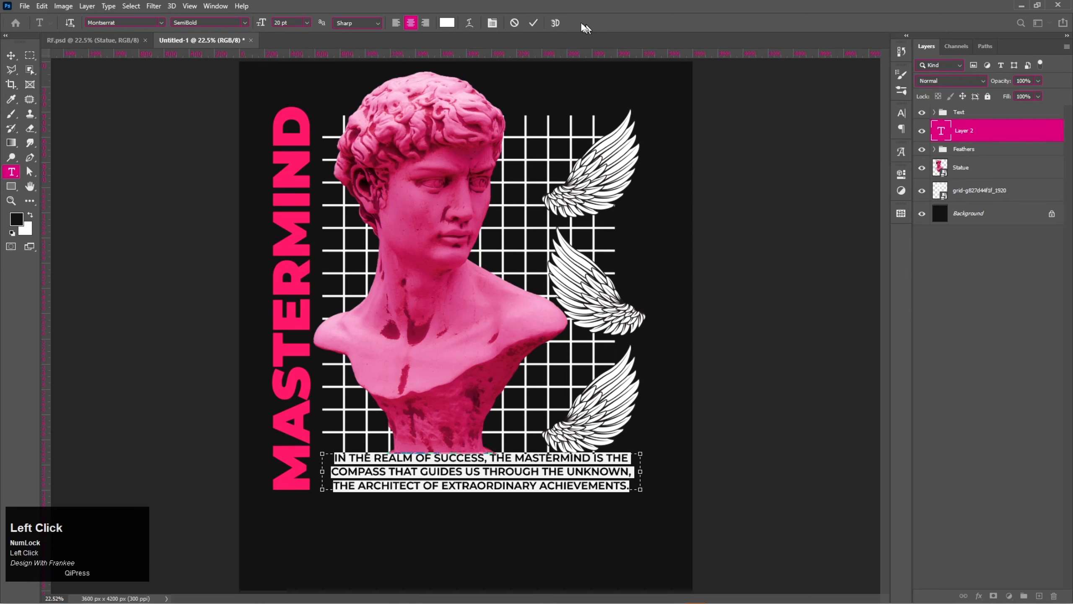
click(533, 23)
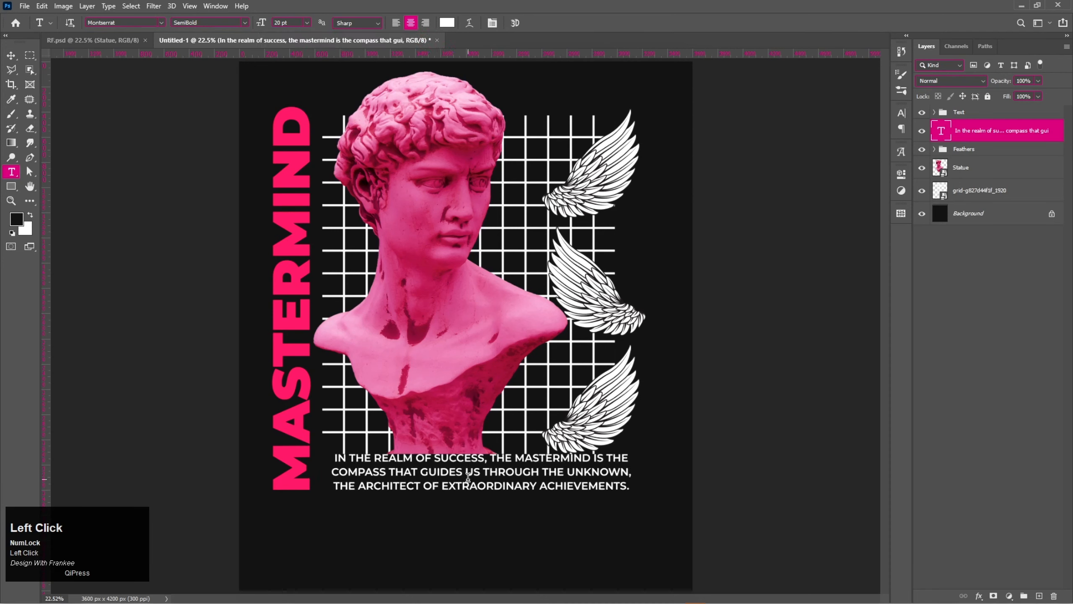
Scale the quote text to about 101.9% so its box reaches the wings' outer edge, commit it and shift it up slightly
key(ctrl+t)
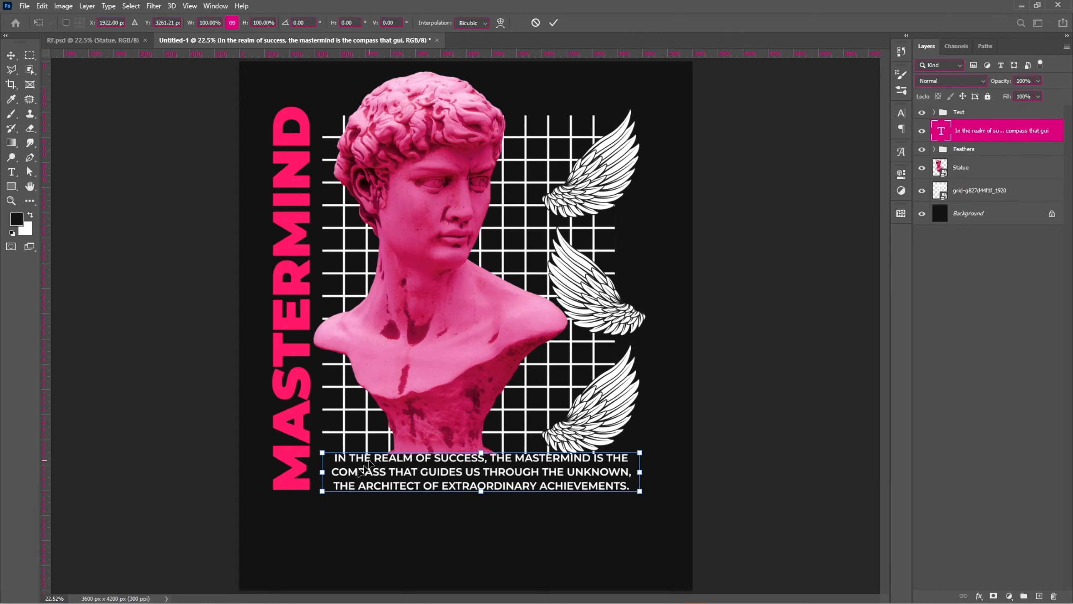
drag(322, 472, 325, 472)
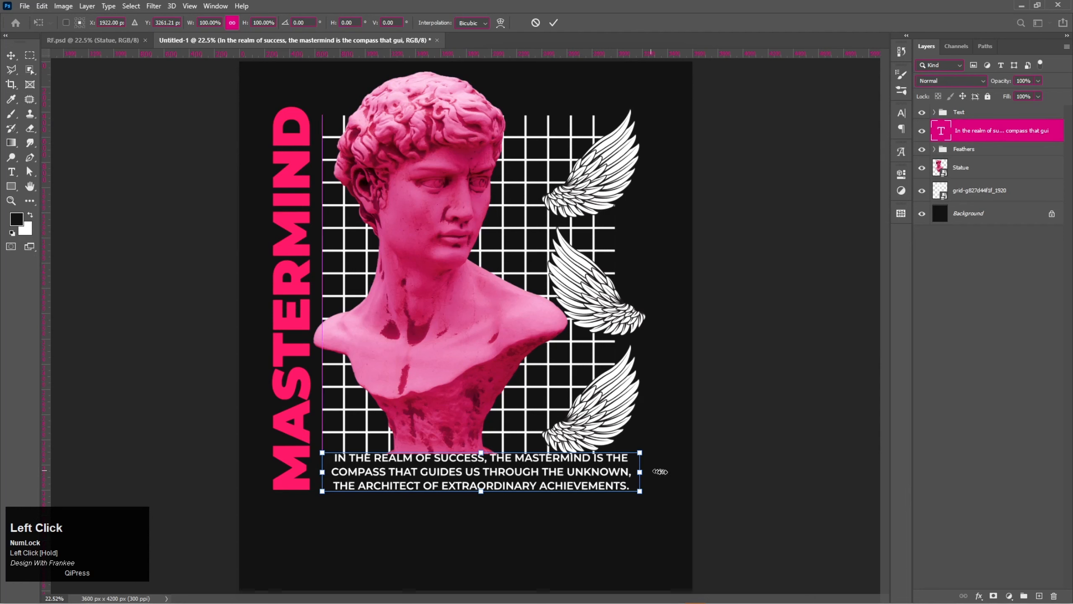
drag(640, 474, 644, 473)
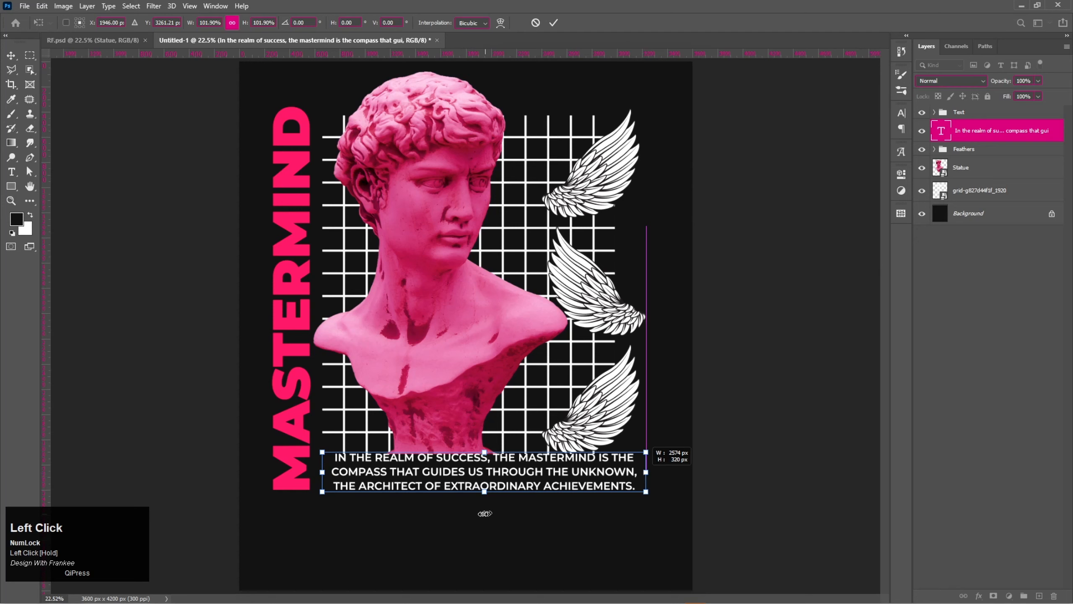
double_click(490, 476)
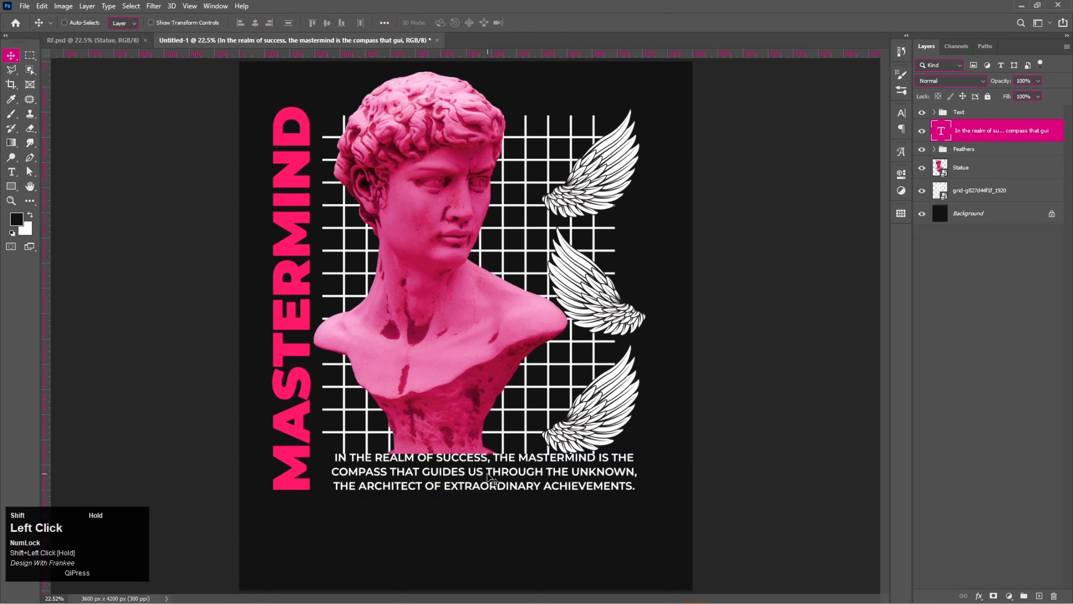
drag(490, 476, 489, 475)
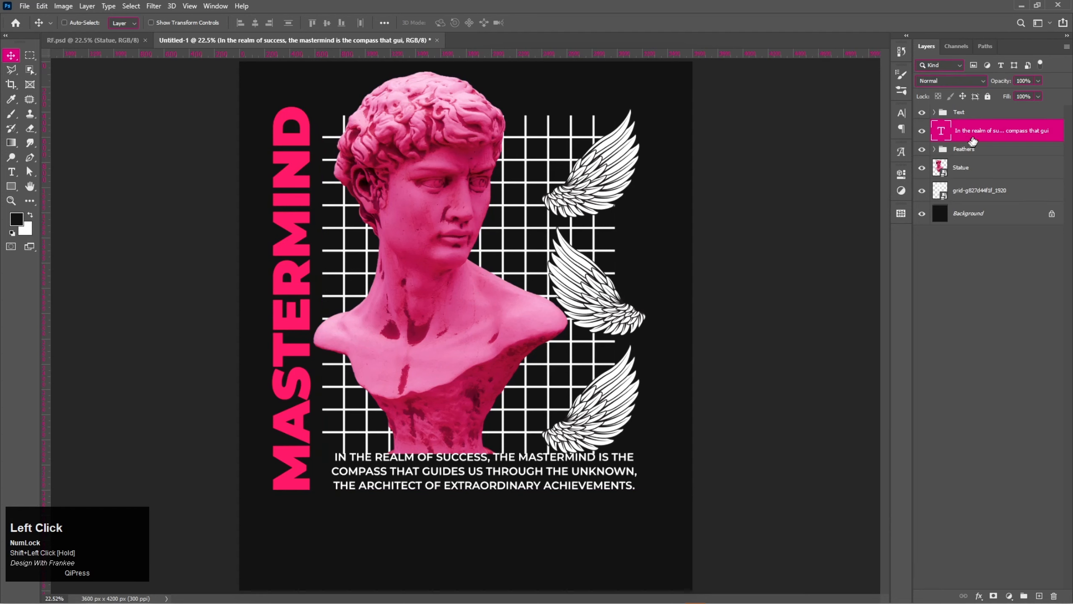
Move the quote layer above the Text group and toggle the Text group's visibility off and on
mouse_move(981, 133)
mouse_down()
mouse_move(980, 102)
mouse_move(981, 114)
mouse_up()
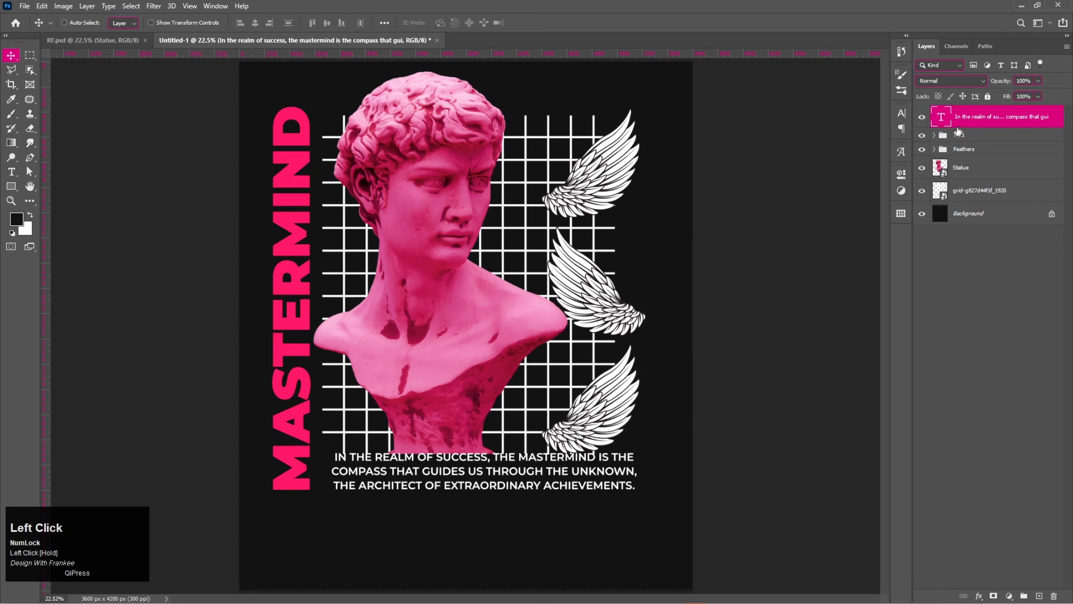
click(963, 136)
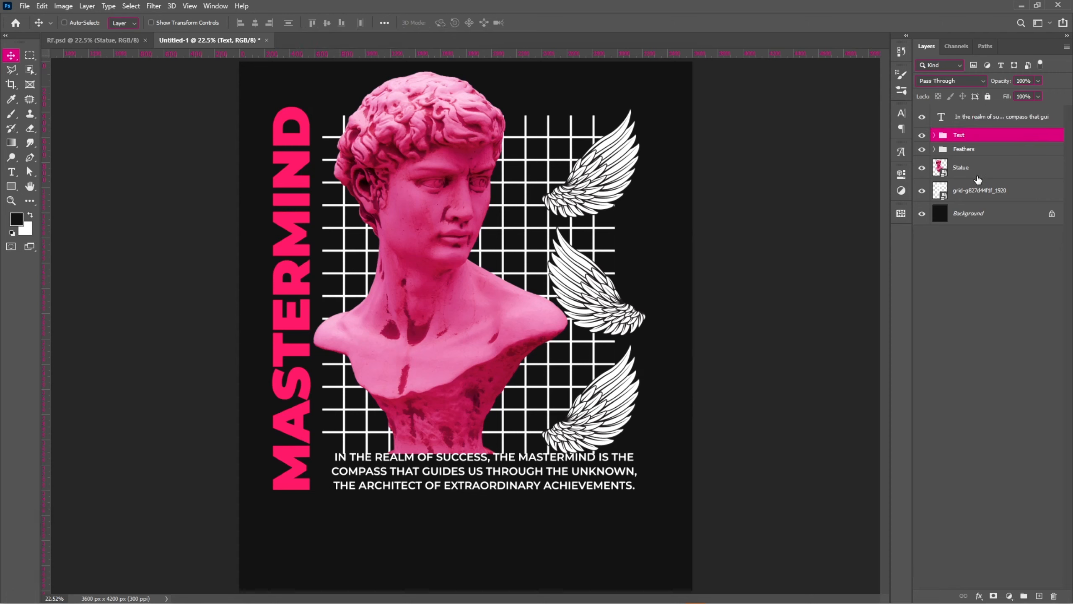
click(922, 135)
click(922, 135)
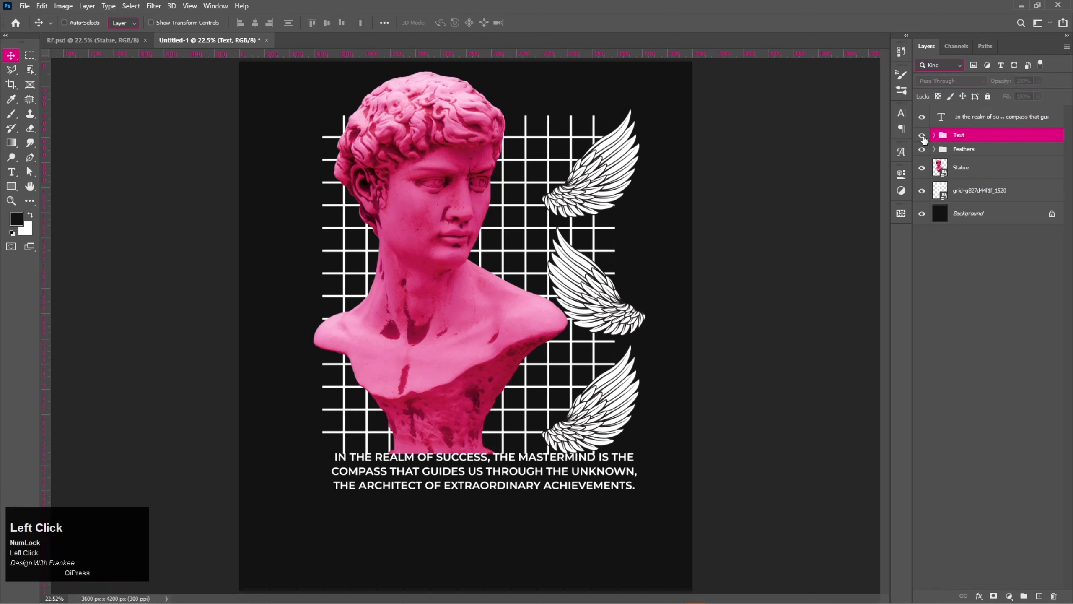
click(921, 150)
click(921, 150)
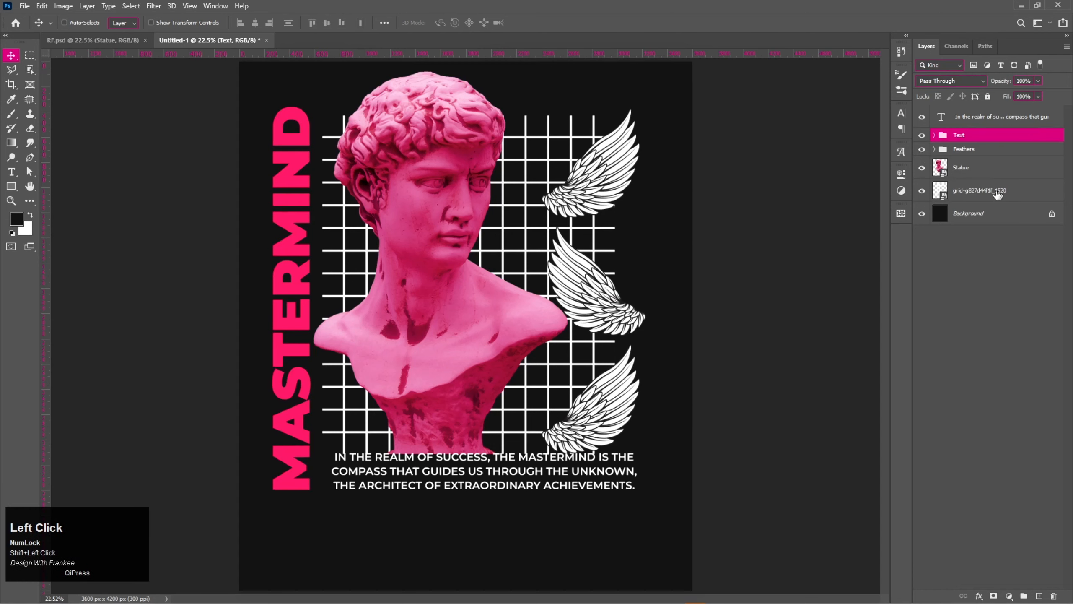
shift+click(993, 193)
drag(469, 312, 468, 306)
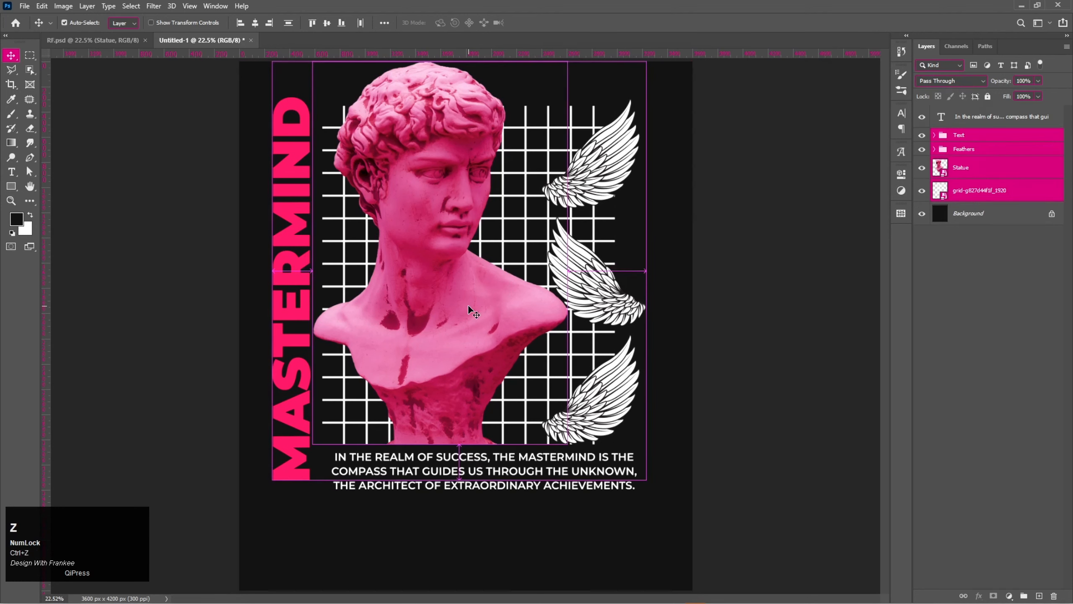
key(ctrl+z)
Move the Feathers group, the Statue layer and the grid layer together straight up about 70 px, clear of the quote
click(987, 140)
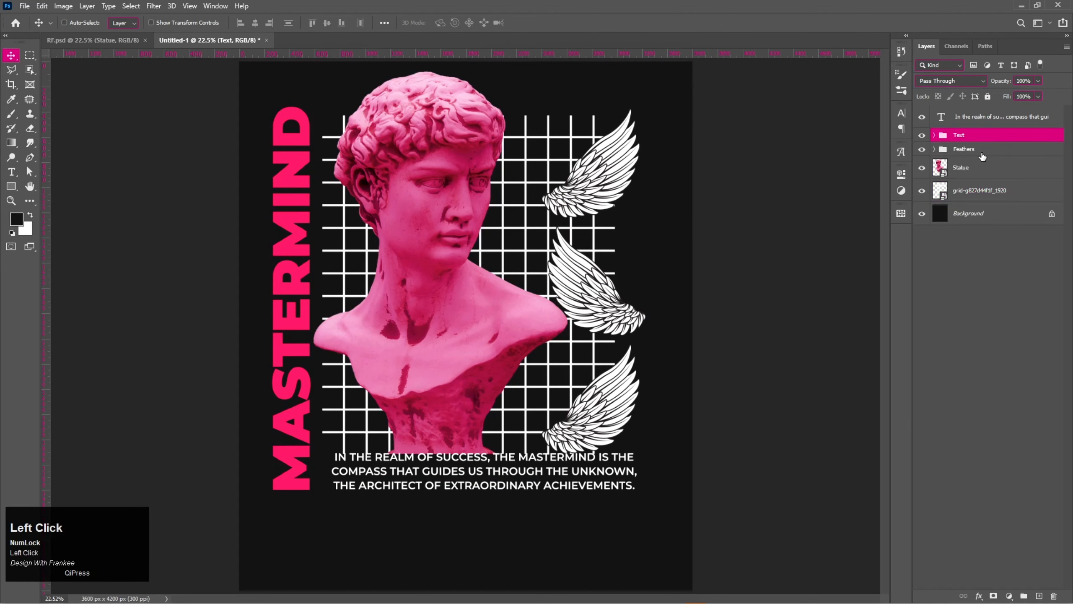
click(986, 149)
shift+click(998, 195)
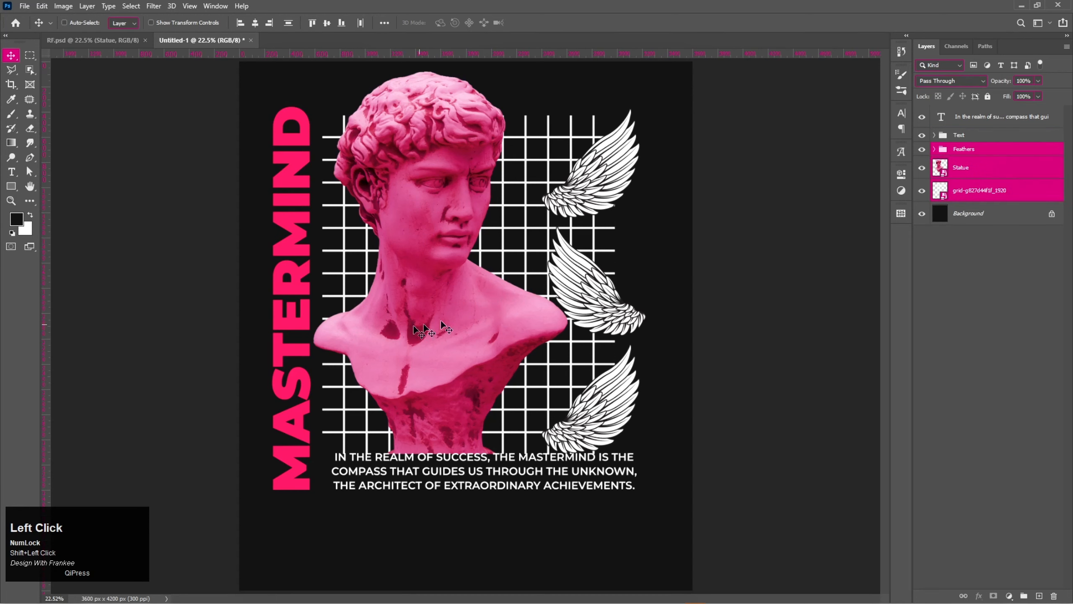
drag(475, 311, 478, 310)
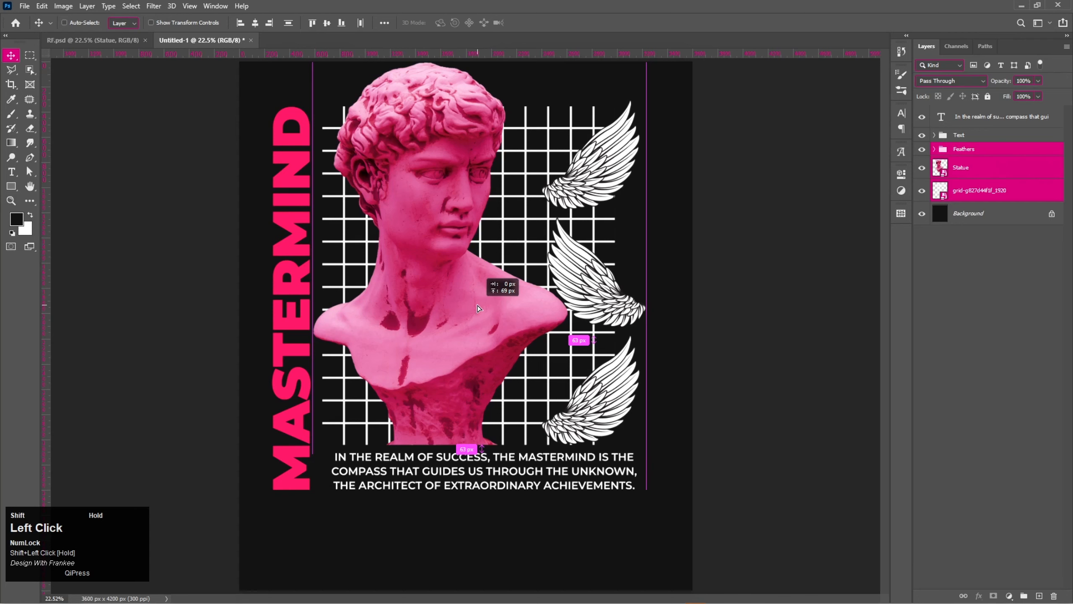
drag(478, 307, 478, 302)
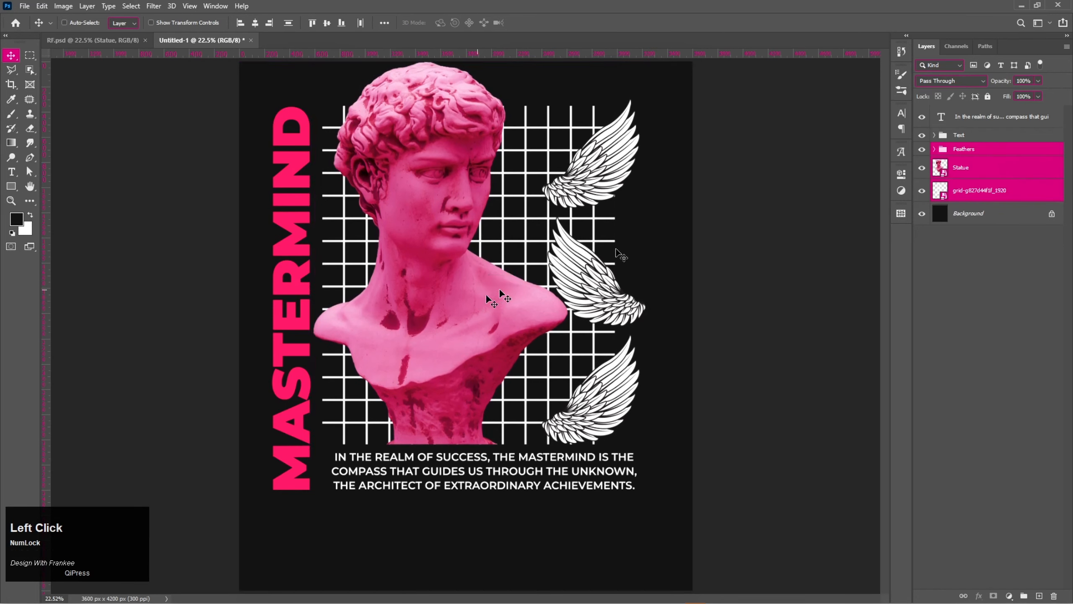
Select every layer from the quote to the grid and move the whole composition down on the canvas
click(1014, 118)
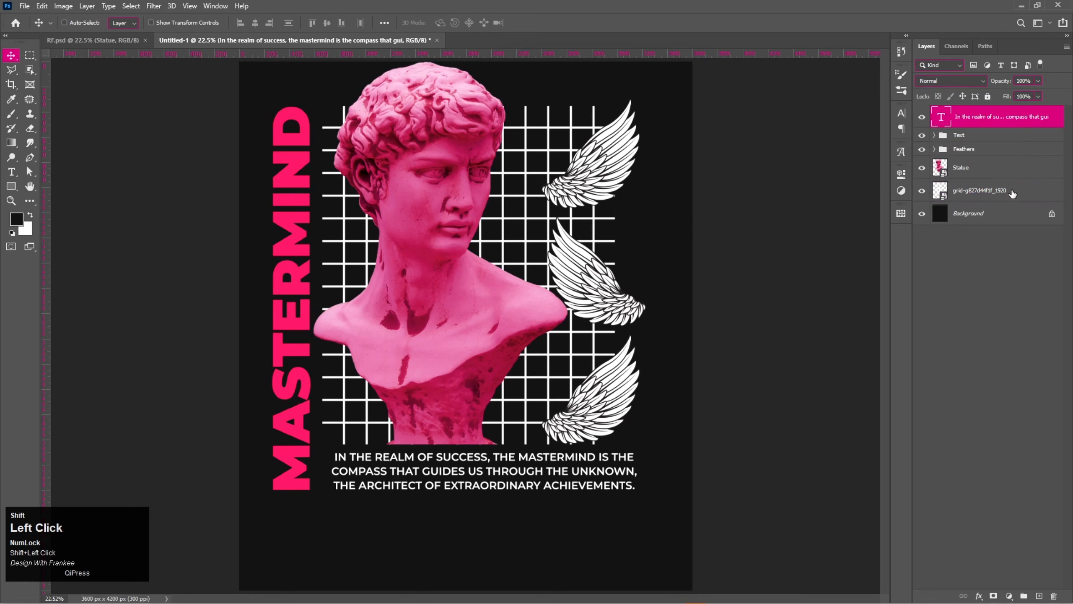
shift+click(1014, 190)
mouse_move(503, 353)
mouse_down()
mouse_move(504, 388)
mouse_move(505, 373)
mouse_up()
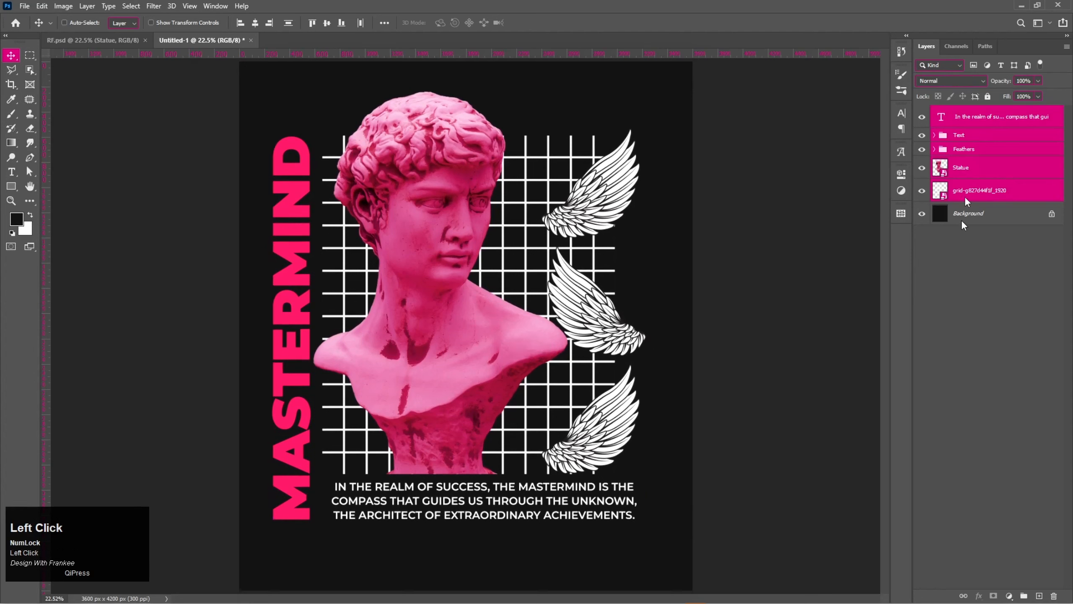
Put the quote text layer in its own collapsed group and rename the group B.T
click(972, 120)
key(ctrl+g)
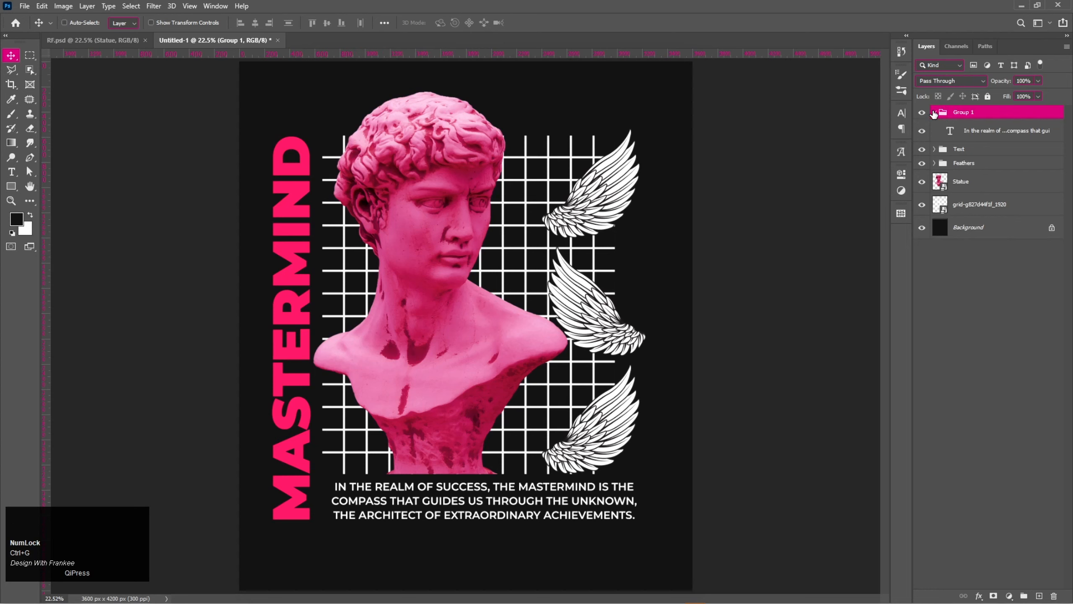
click(934, 113)
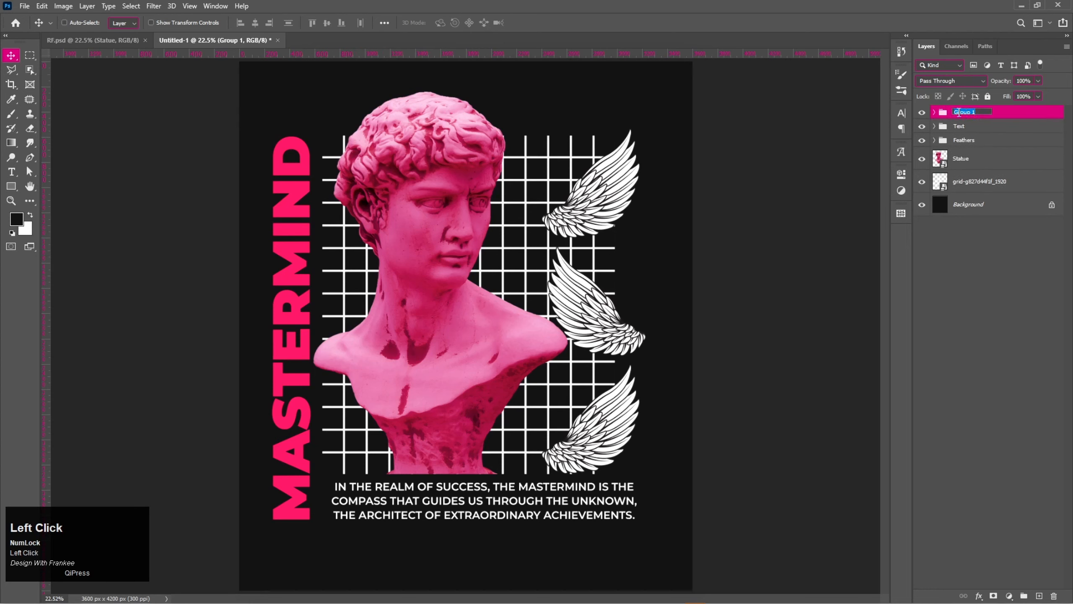
text(B.T)
key(Return)
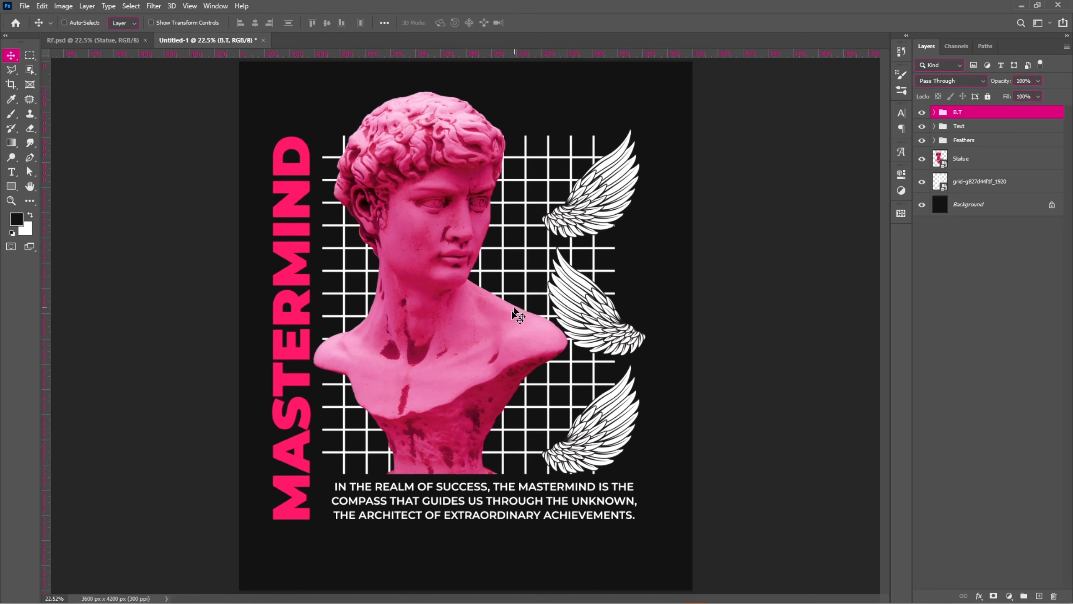
Add a new text line reading "MIND CONTROL" below the quote
key(t)
click(512, 556)
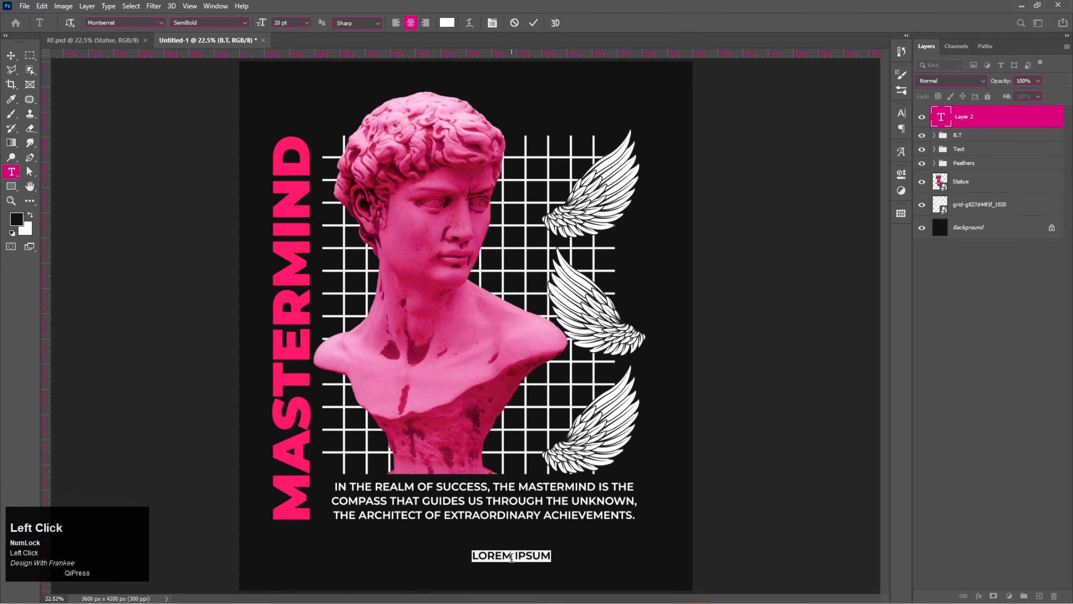
text(MIND C)
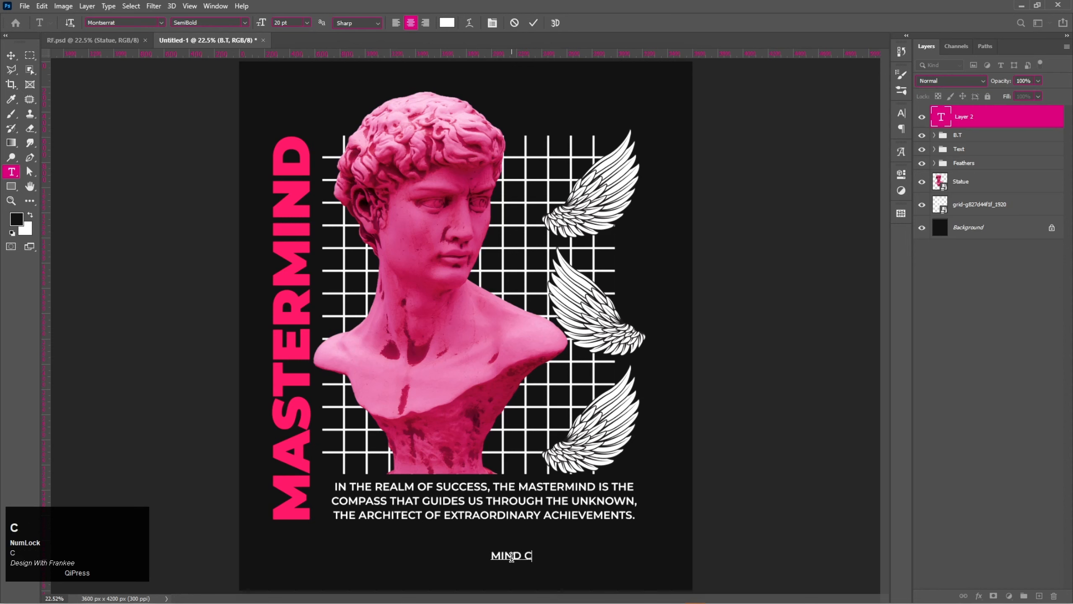
text(ONTROL)
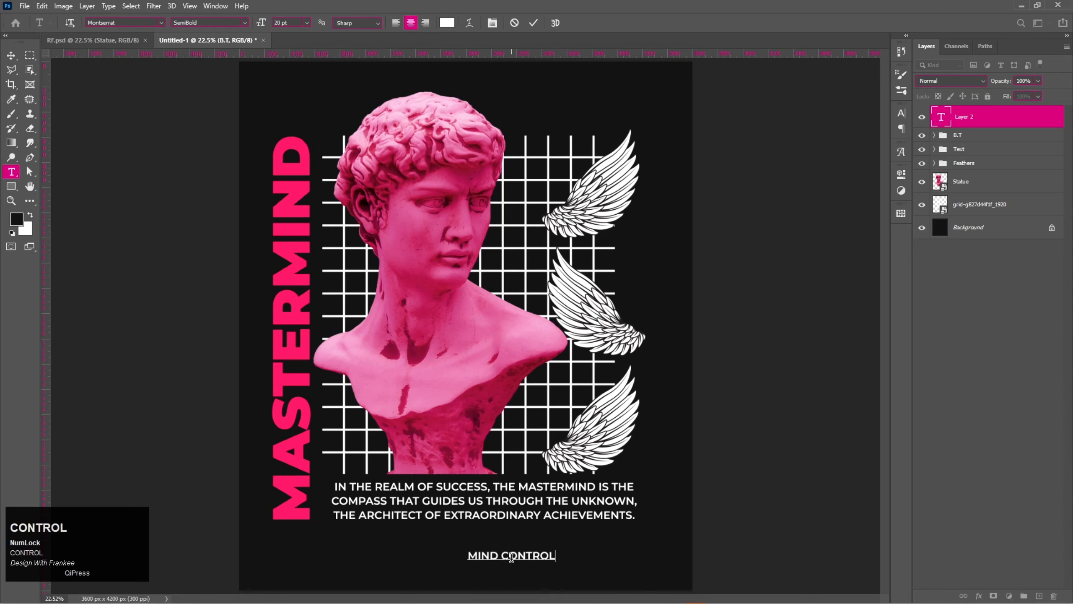
Recolour the whole MIND CONTROL text with the hex code ff1869 copied from the Q & CC Notepad file
key(ctrl+a)
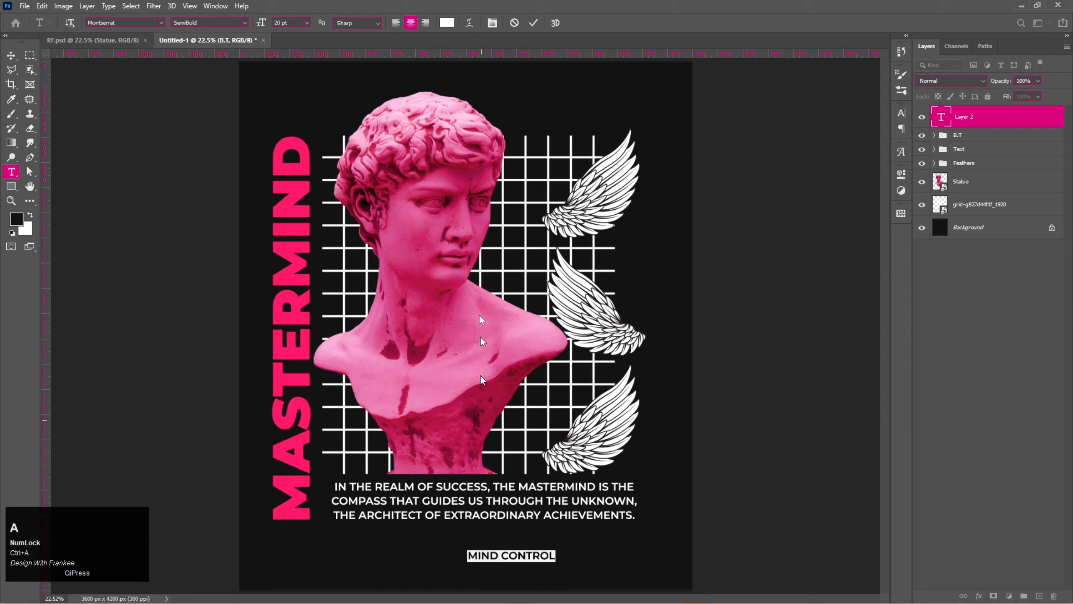
click(447, 23)
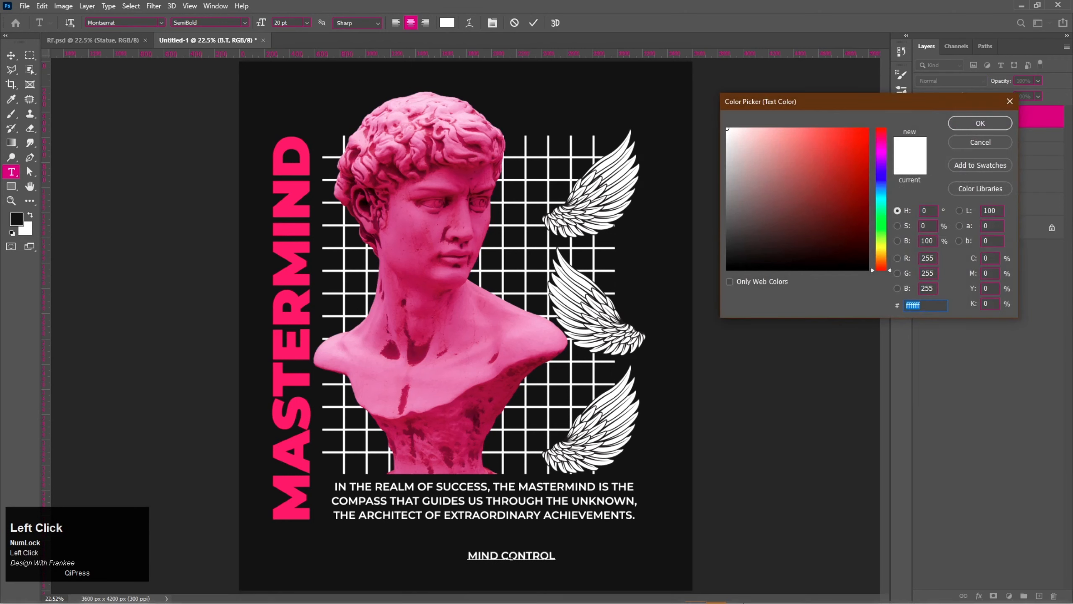
click(718, 595)
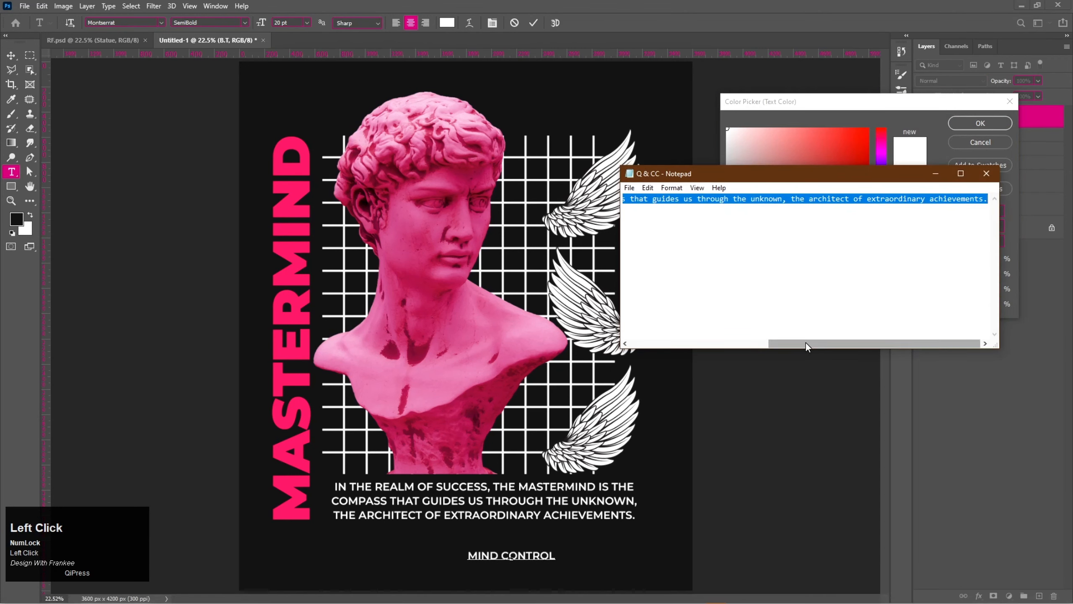
drag(772, 343, 613, 351)
drag(651, 218, 610, 225)
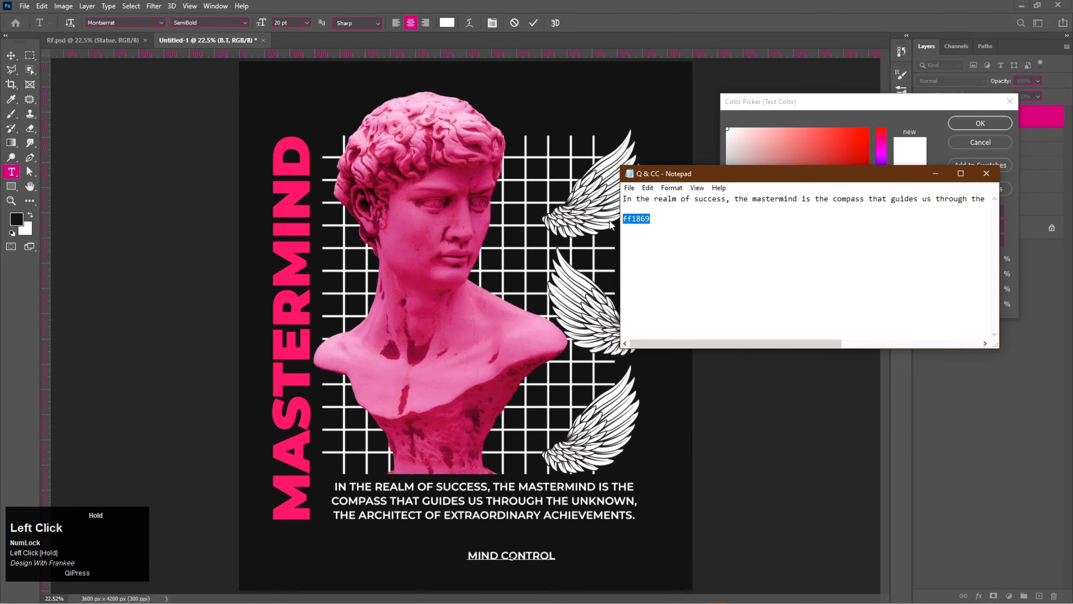
key(ctrl+c)
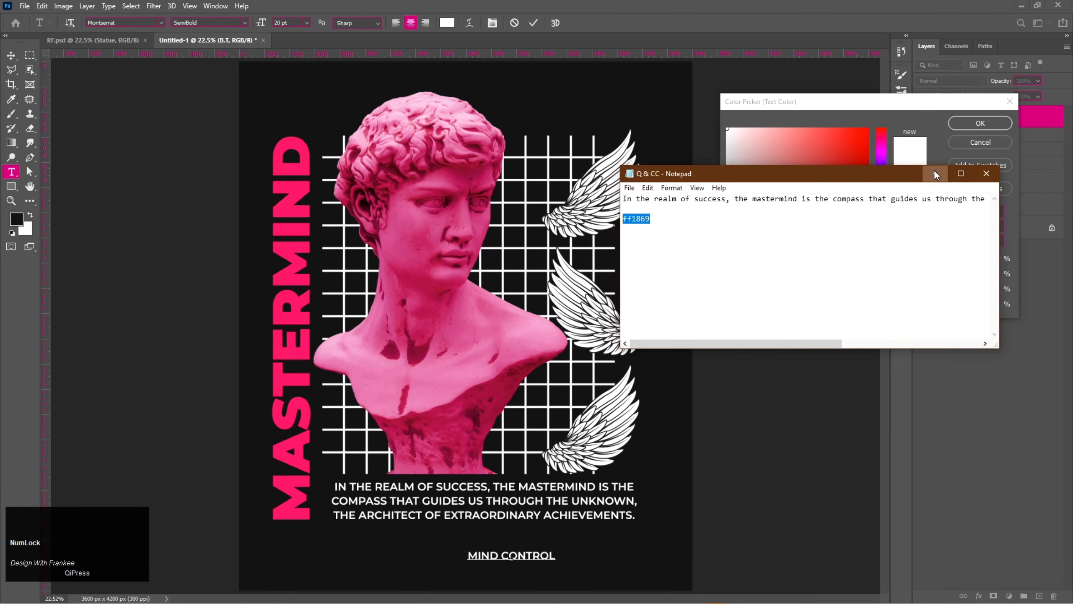
click(935, 173)
click(922, 304)
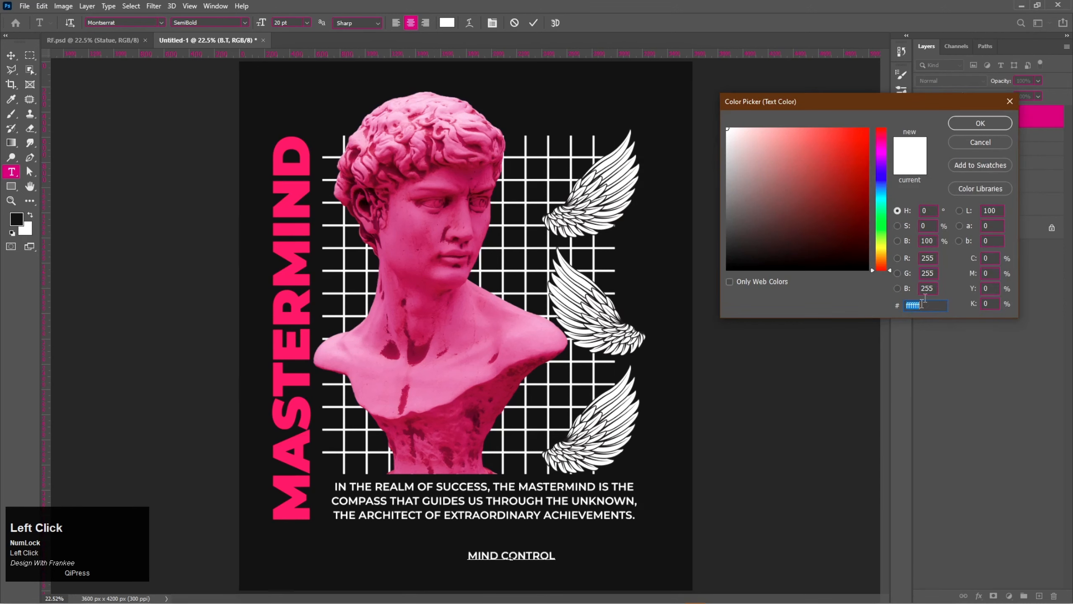
key(ctrl+v)
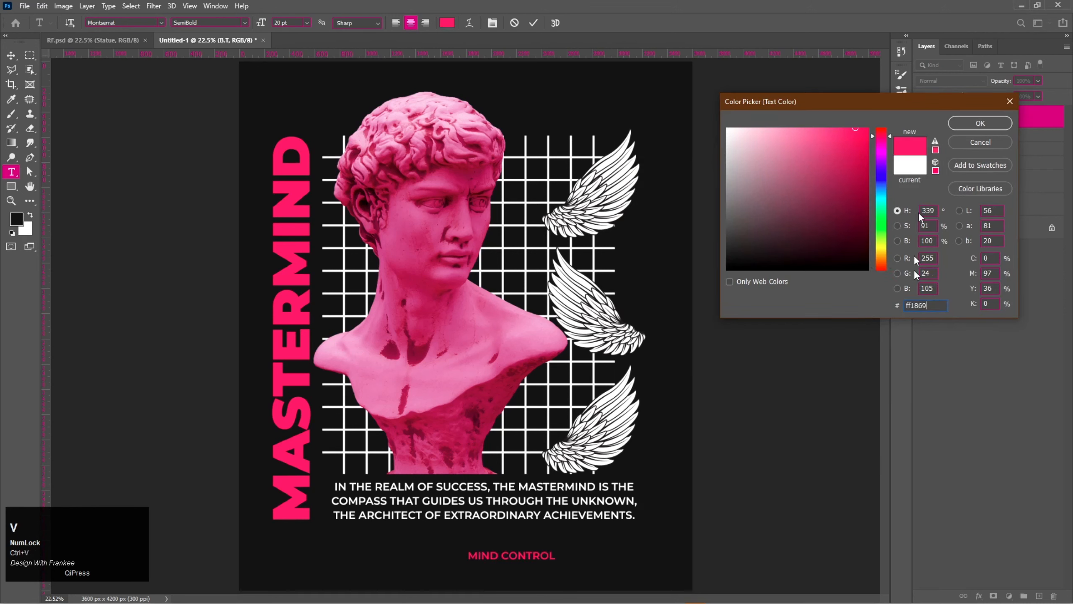
click(961, 122)
Set the MIND CONTROL text's font style to Bold and commit the text
click(901, 113)
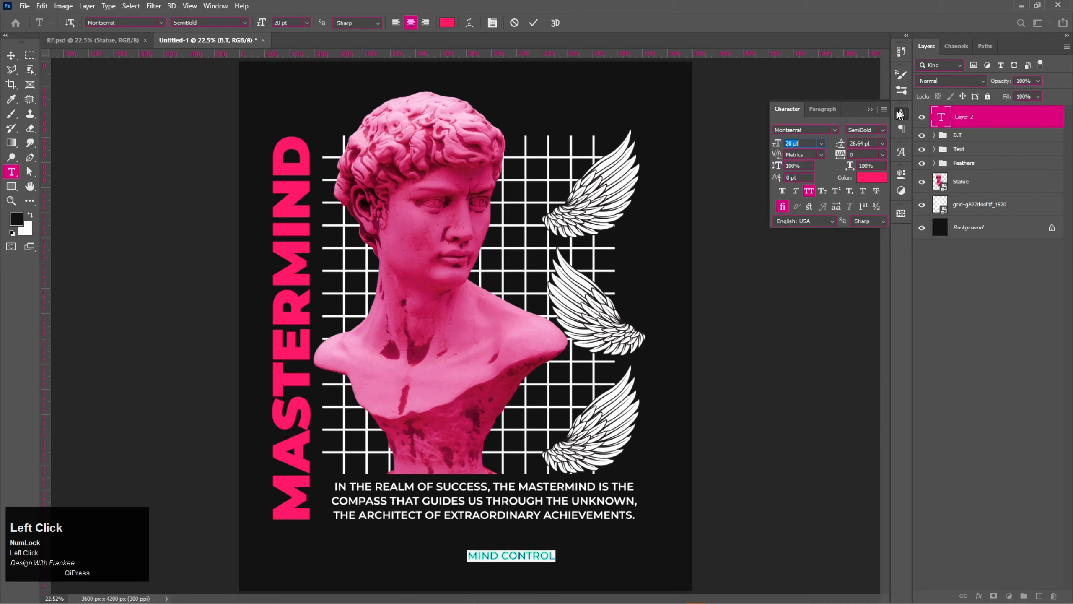
click(882, 128)
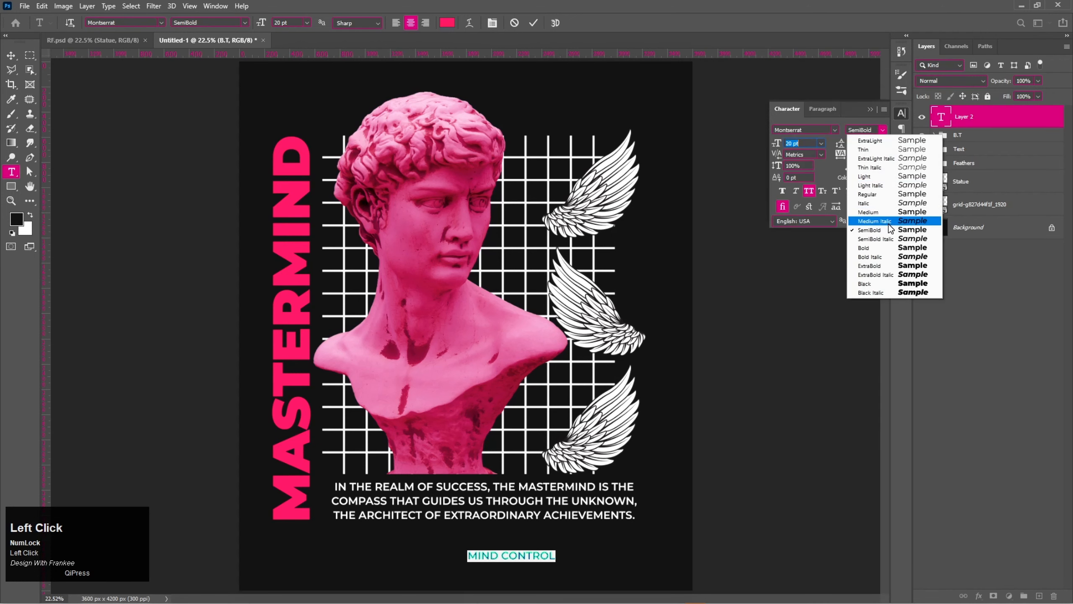
click(881, 247)
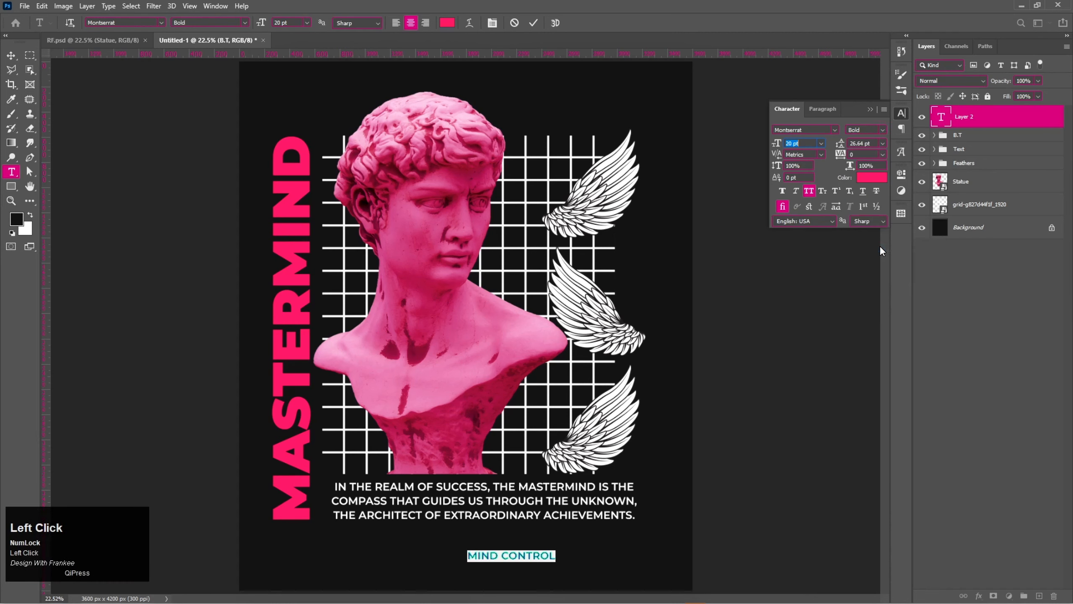
click(533, 23)
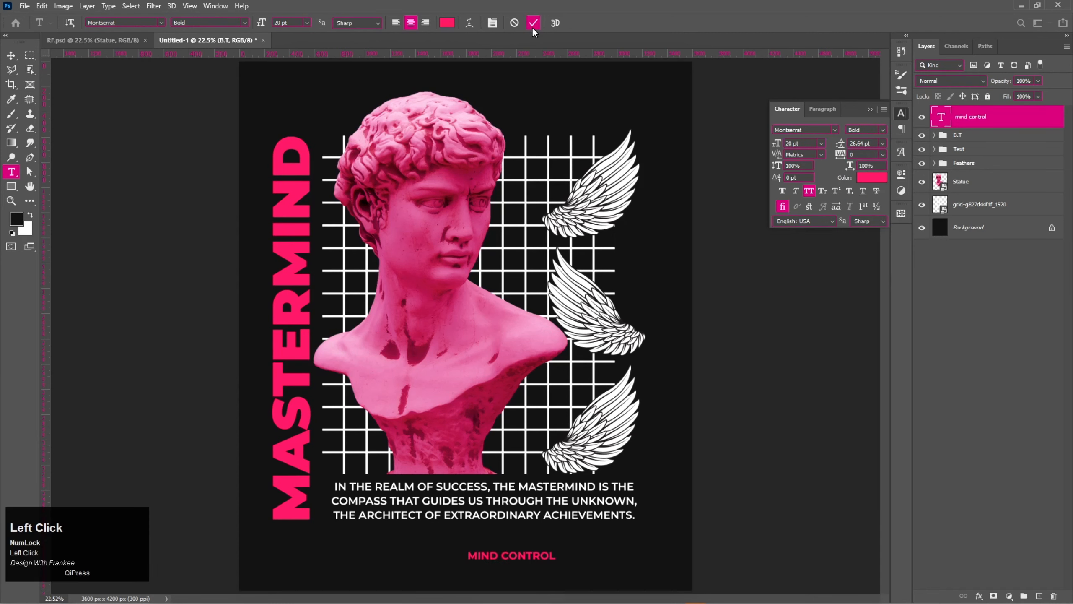
click(870, 109)
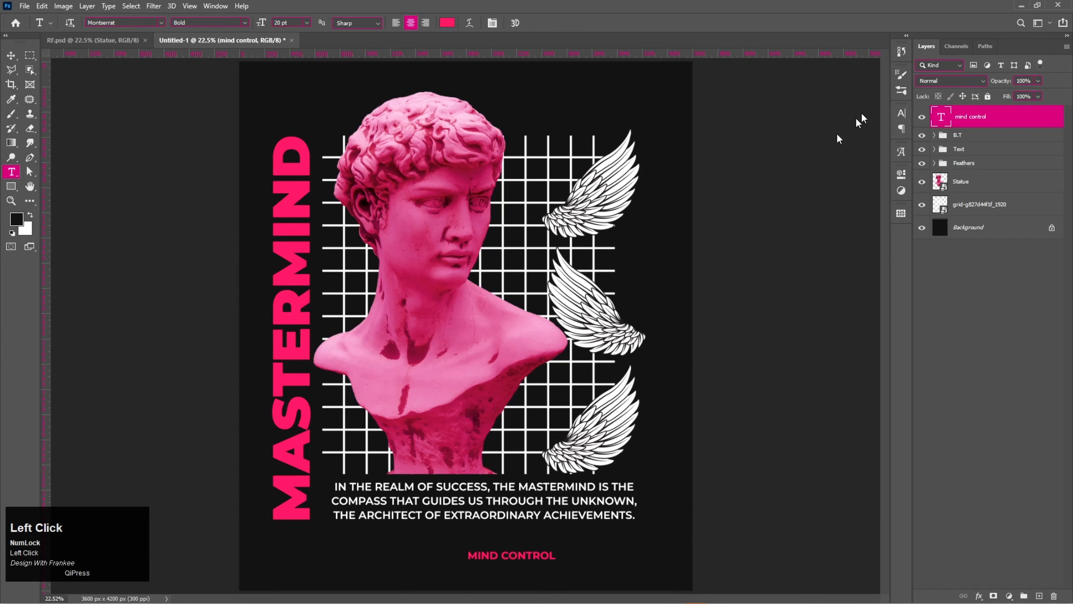
Put the mind control text layer in its own group and collapse the group
key(v)
key(ctrl+t)
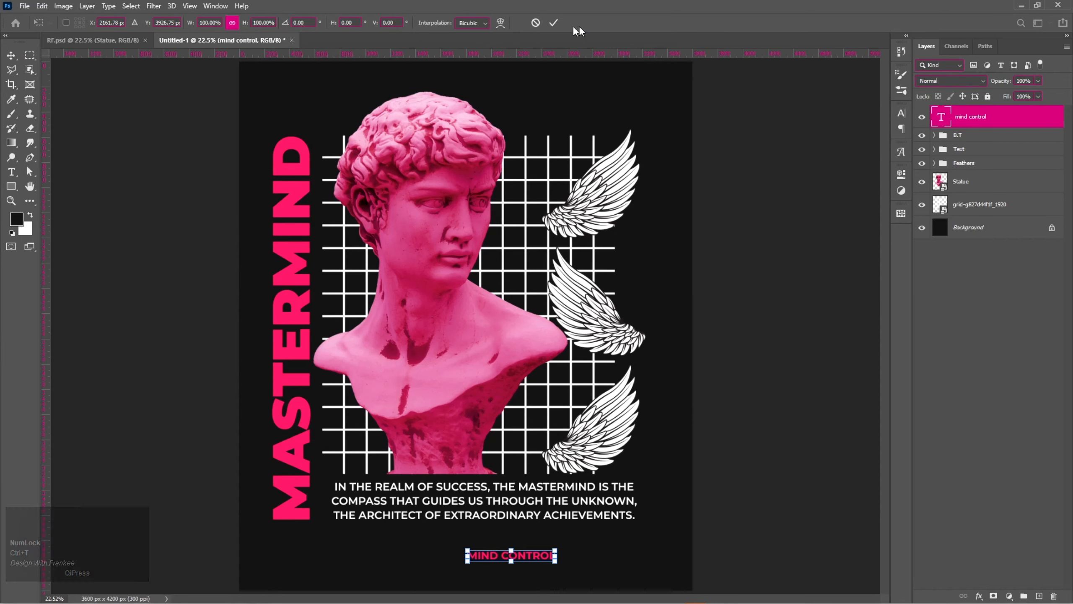
click(554, 23)
key(ctrl+g)
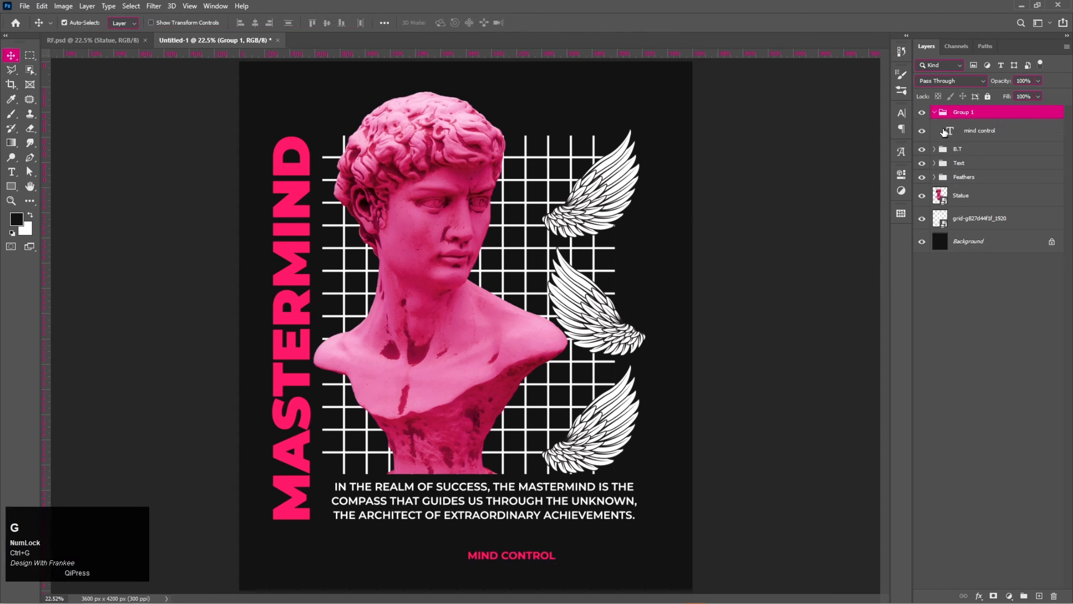
click(934, 113)
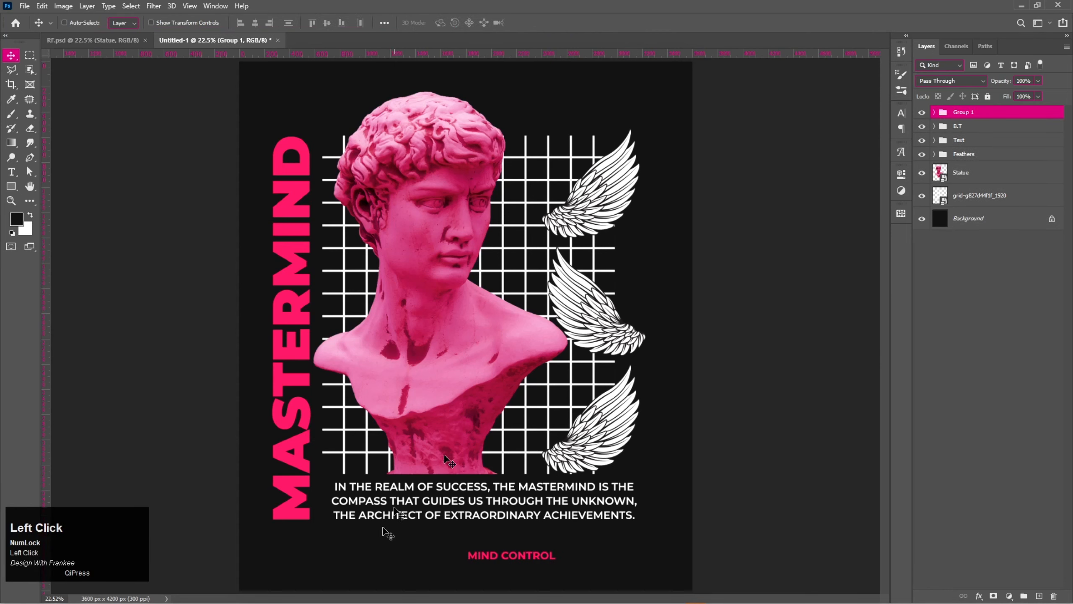
Scale the MIND CONTROL group to about 187%, place it near the canvas's lower-right corner with its end under the wings' outer edge, and deselect it
mouse_move(528, 556)
mouse_down()
mouse_move(608, 565)
mouse_move(513, 562)
mouse_up()
key(ctrl+t)
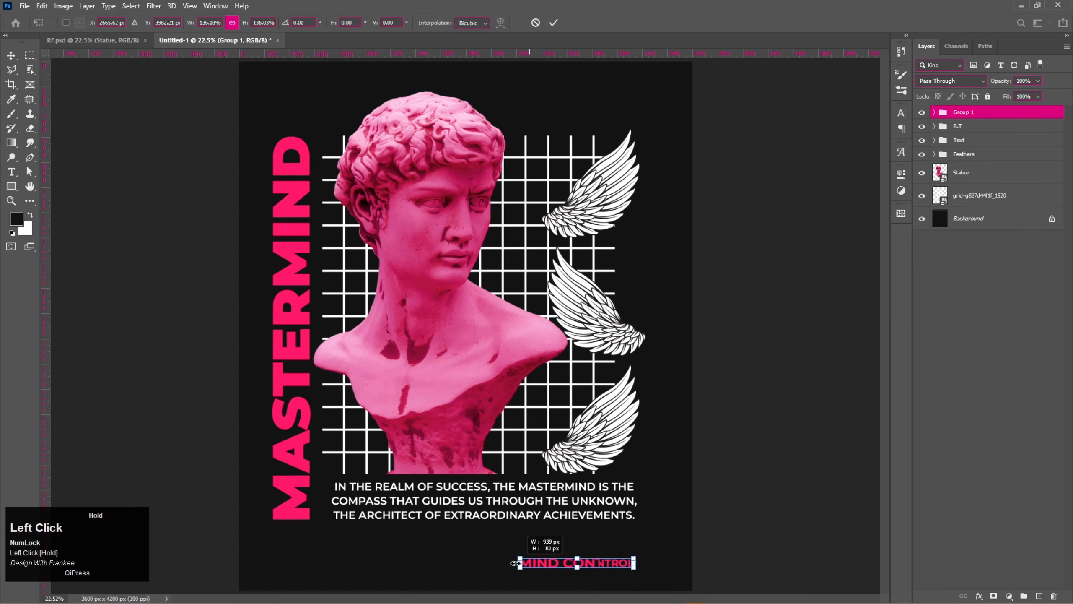
drag(634, 559, 664, 519)
drag(639, 564, 613, 565)
mouse_move(488, 563)
mouse_down()
mouse_move(472, 563)
mouse_move(481, 562)
mouse_up()
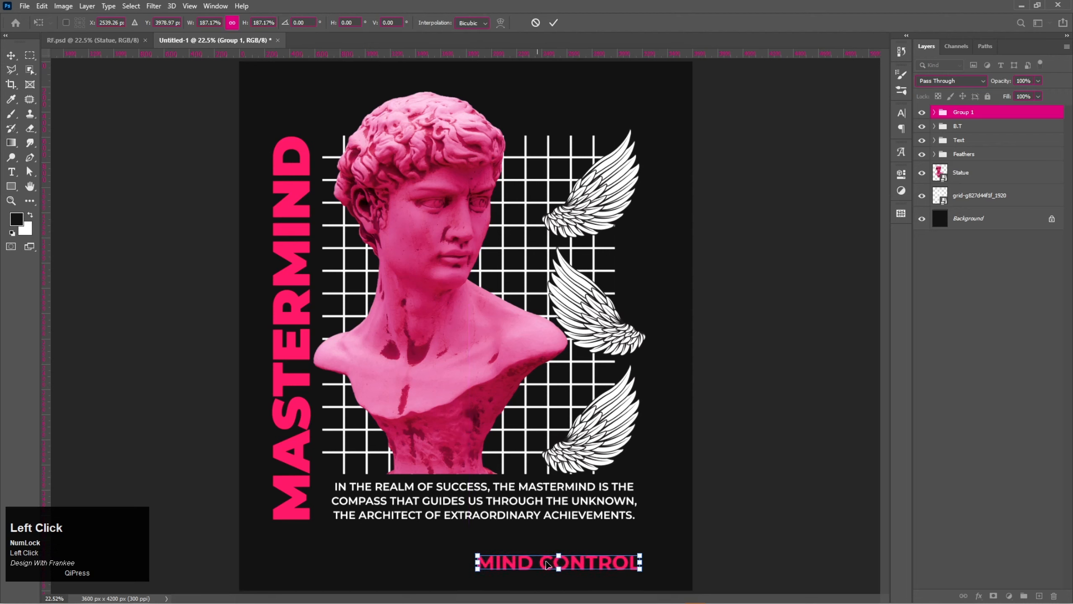
drag(568, 564, 568, 571)
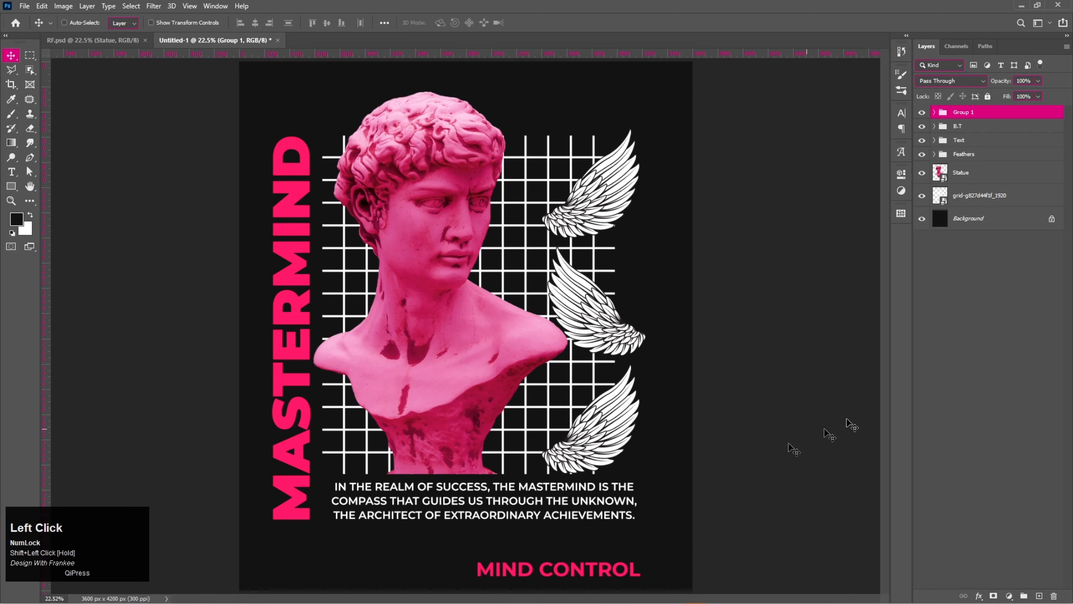
click(948, 384)
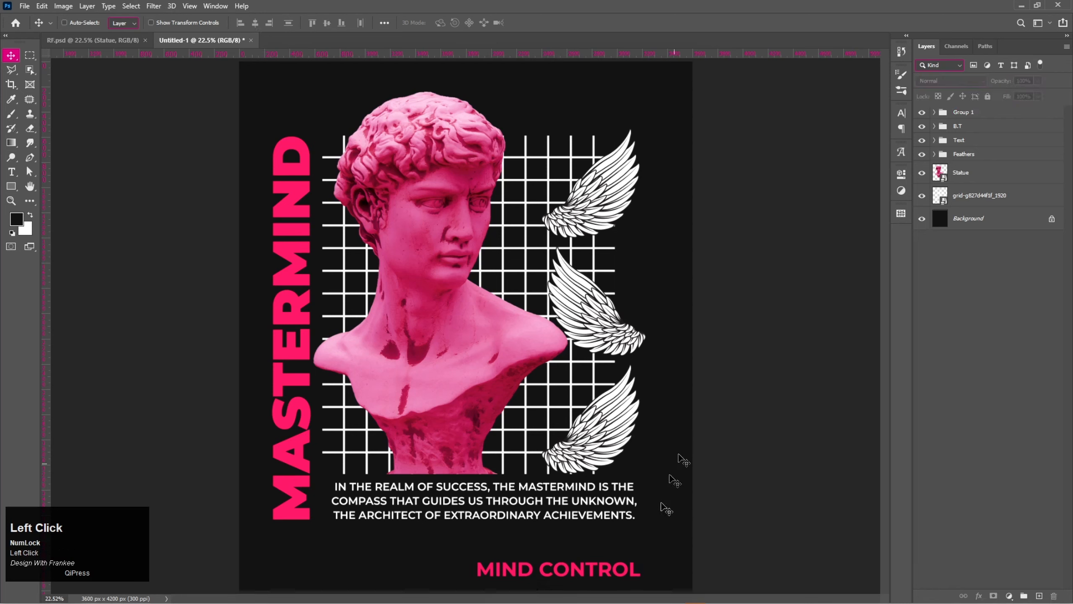
Place the globe-g63f01cb49_1280 image from the project folder, shrink it and position it just above the end of MIND CONTROL
mouse_move(522, 596)
click(488, 596)
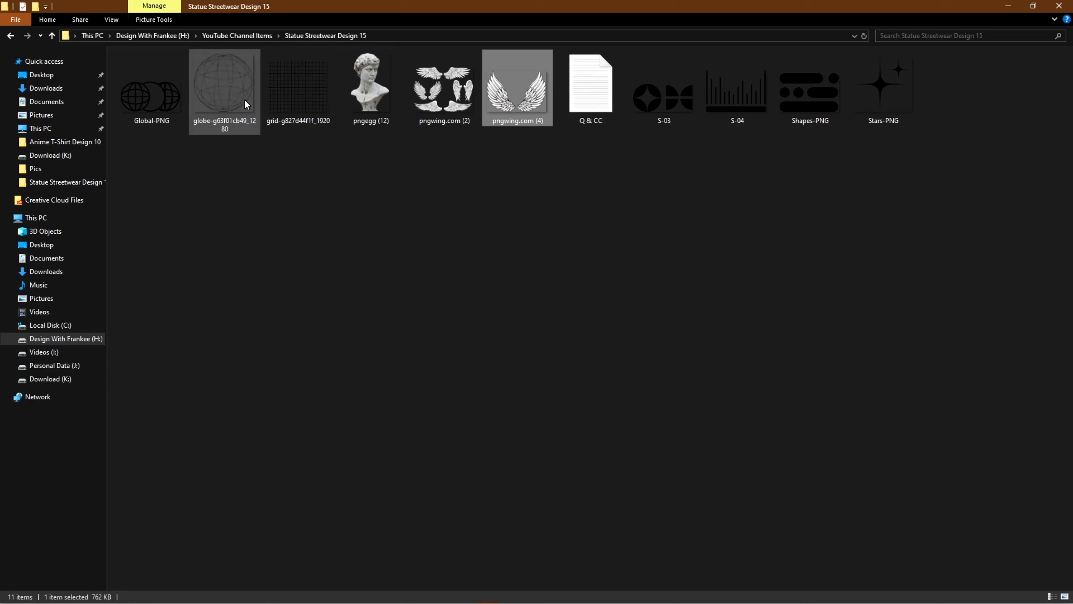
drag(230, 109, 580, 461)
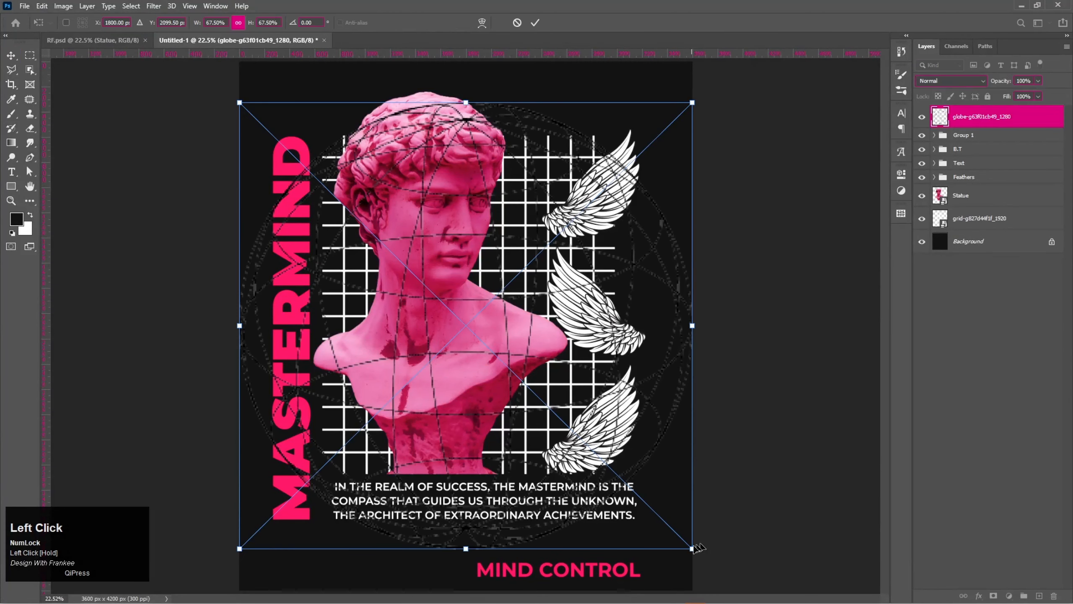
drag(692, 547, 616, 534)
double_click(475, 344)
Add a white Color Overlay at 100% opacity to the globe layer and collapse its effects list
right_click(978, 122)
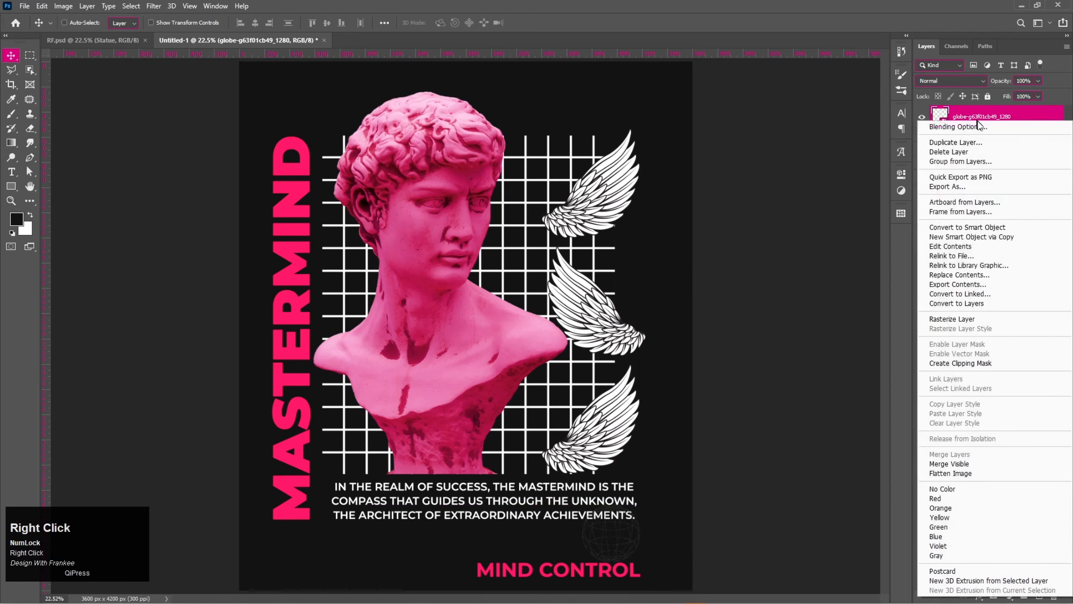
click(979, 125)
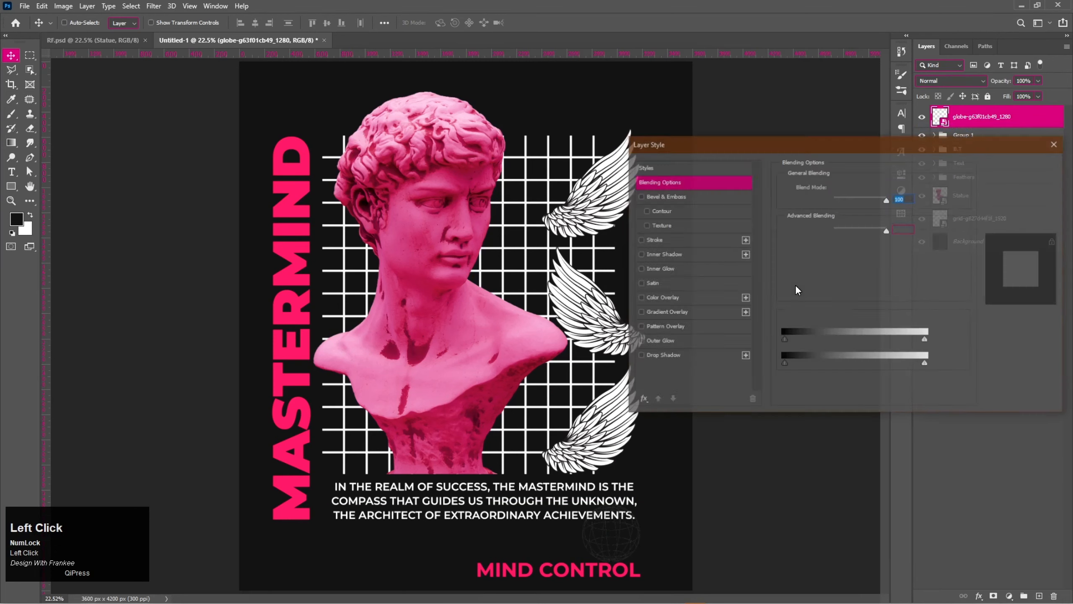
click(701, 298)
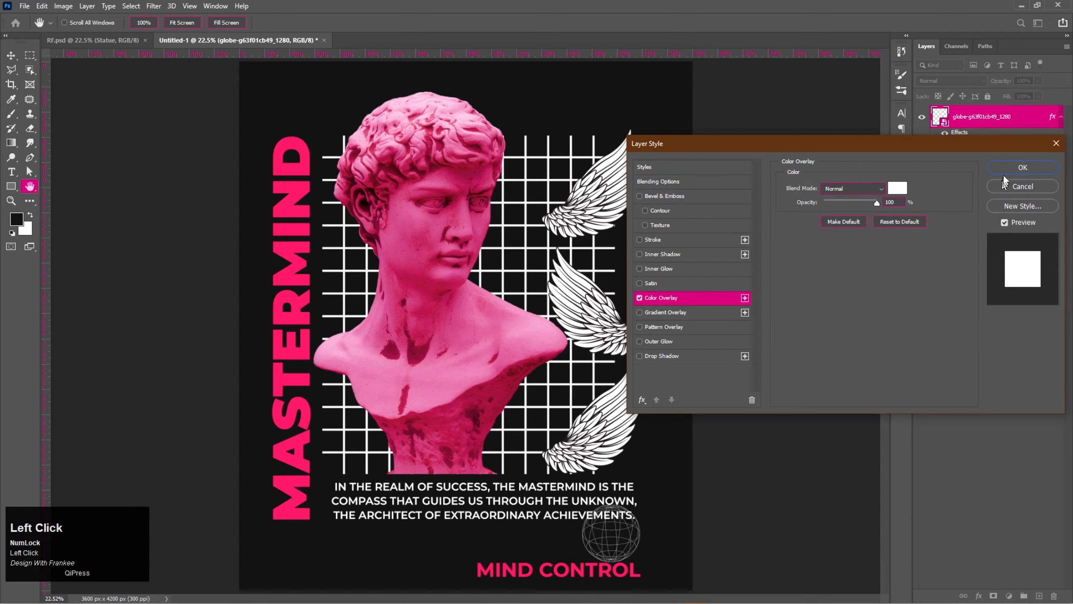
click(1004, 172)
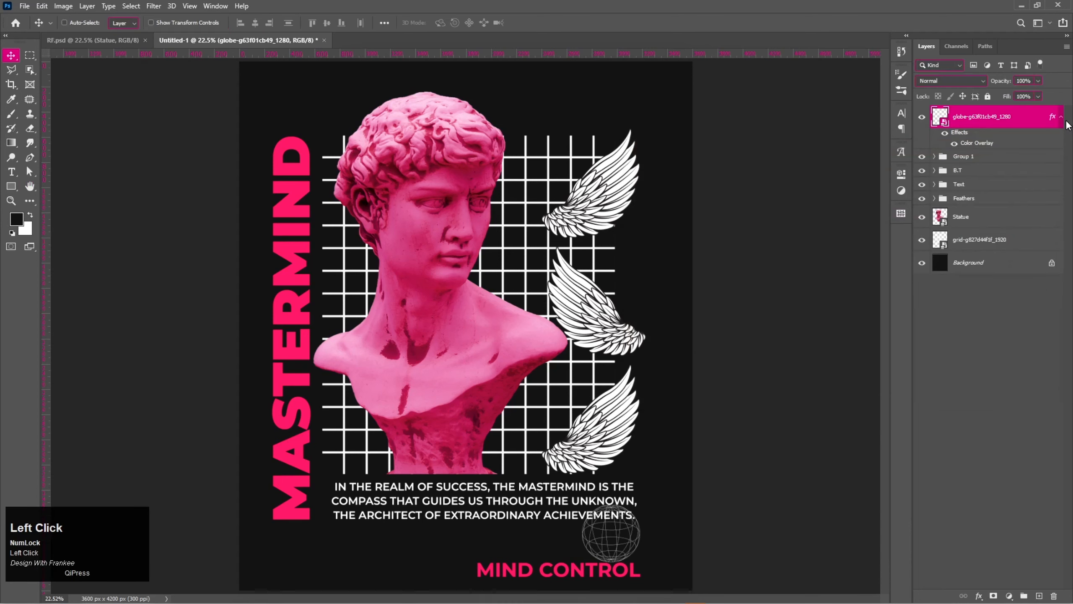
click(1061, 117)
Duplicate the white globe layer twice and select all three stacked globe layers
key(ctrl+j)
key(ctrl+j)
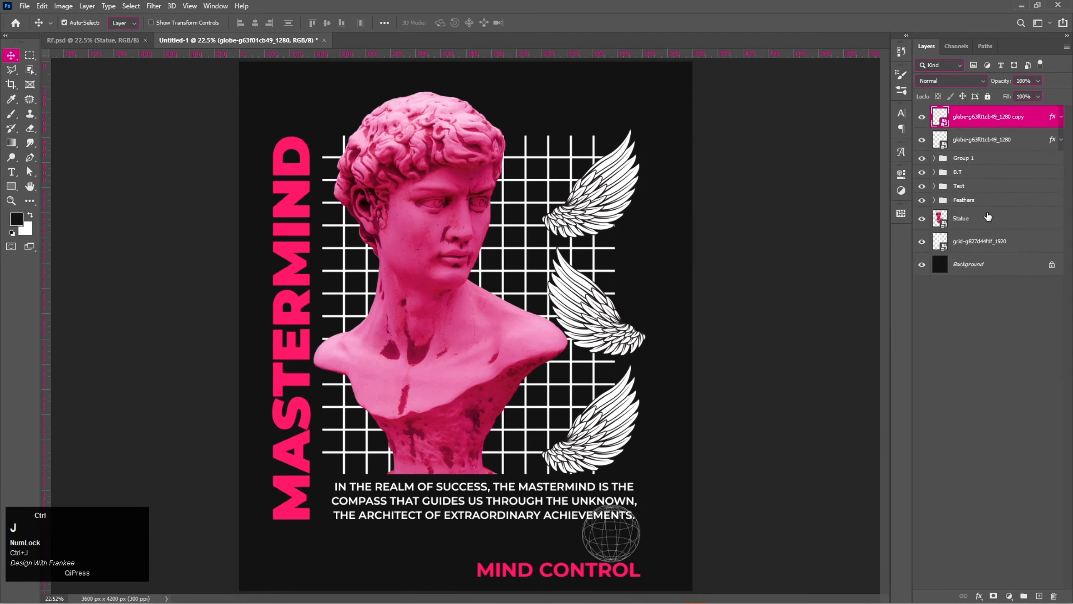
shift+click(988, 164)
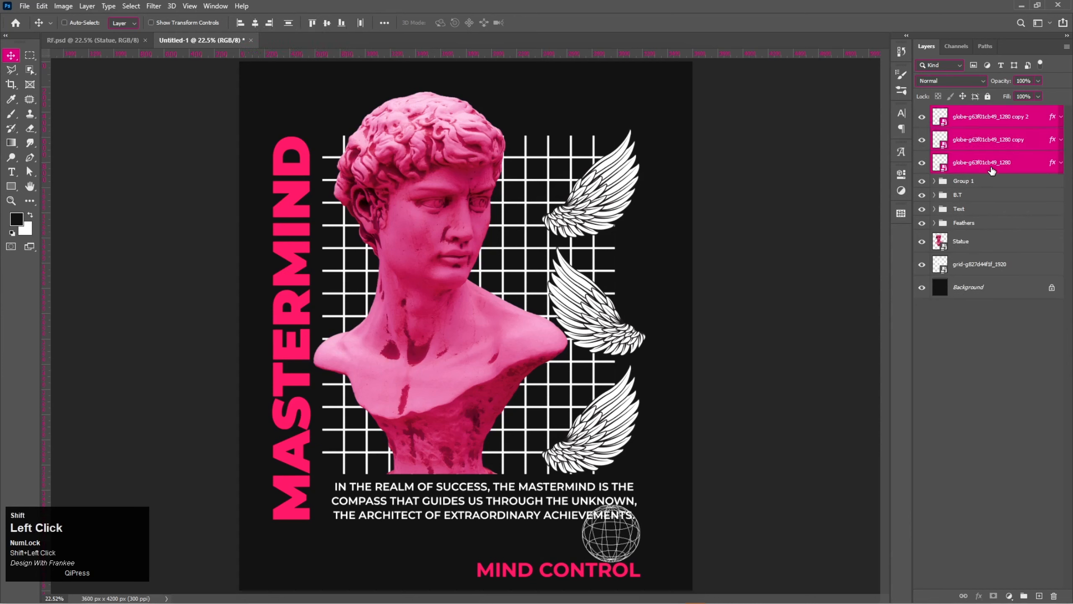
key(ctrl+j)
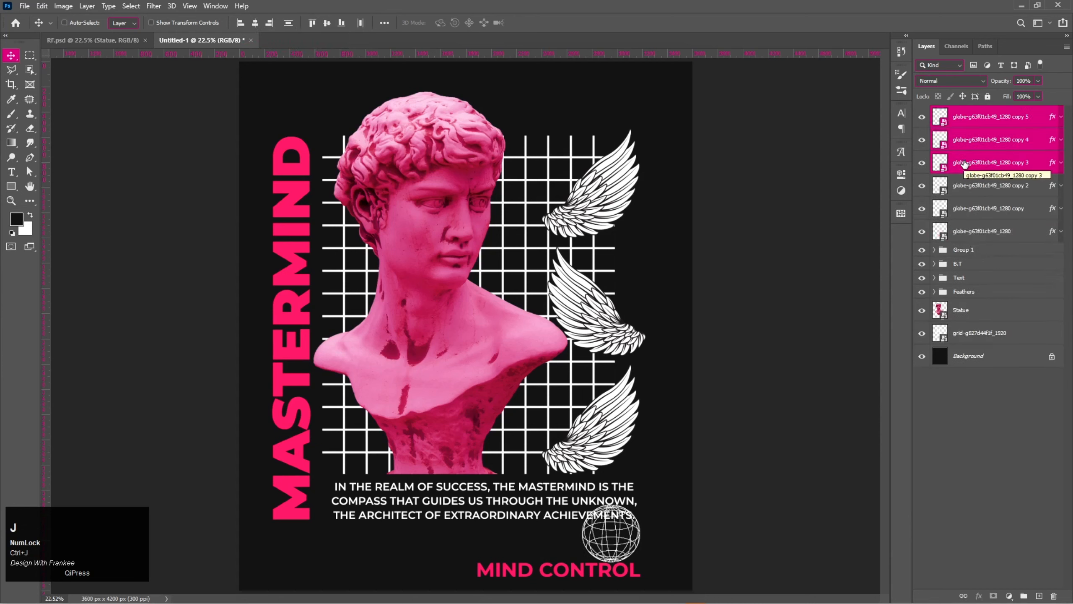
key(ctrl+z)
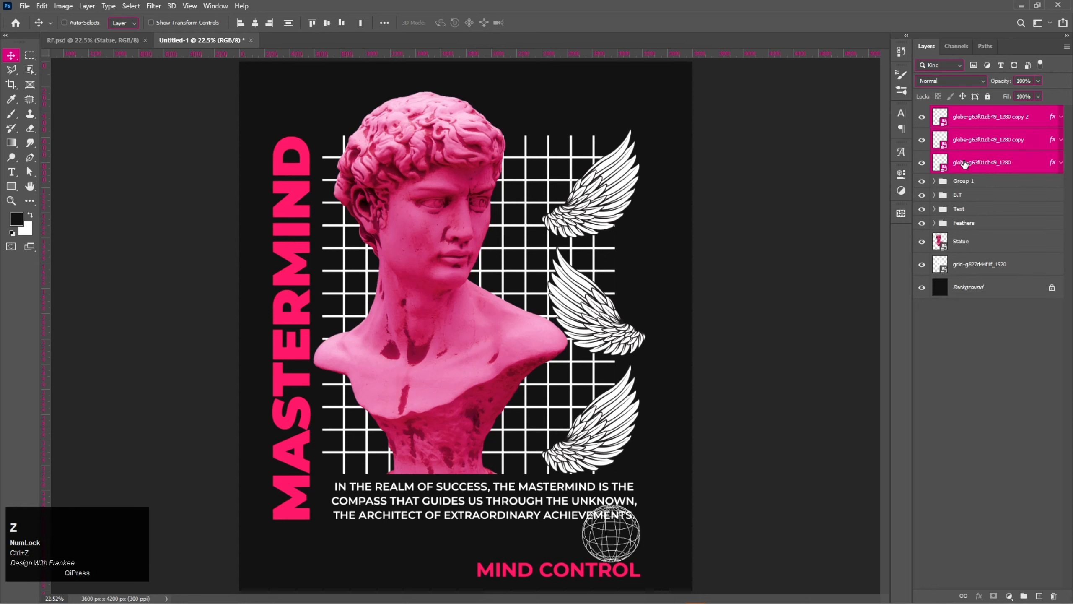
Group the three globe layers, then shrink the group and place it above the last letters of MIND CONTROL
key(ctrl+g)
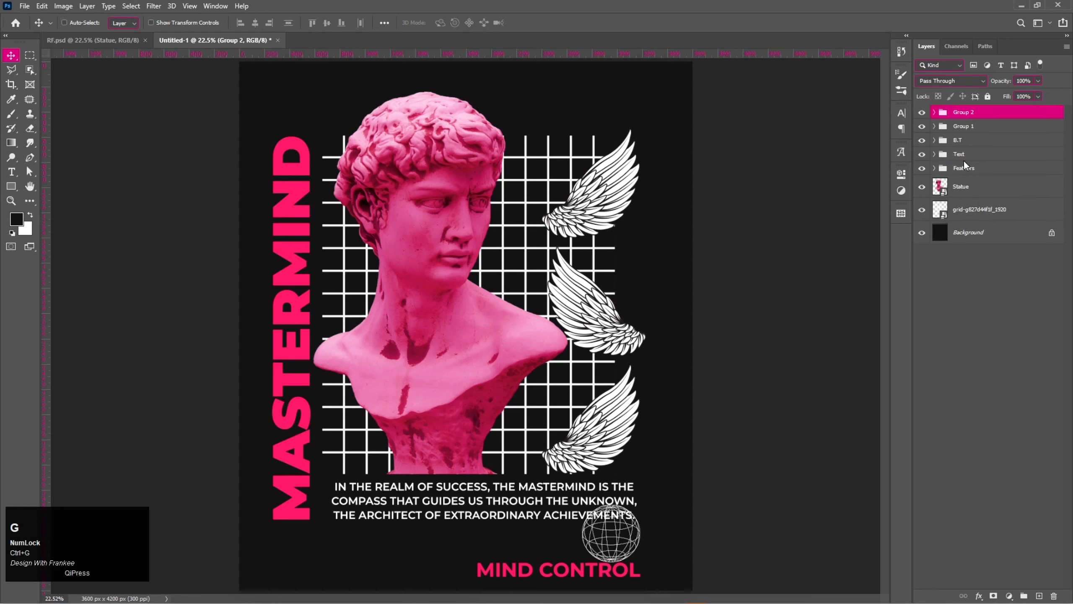
key(ctrl+t)
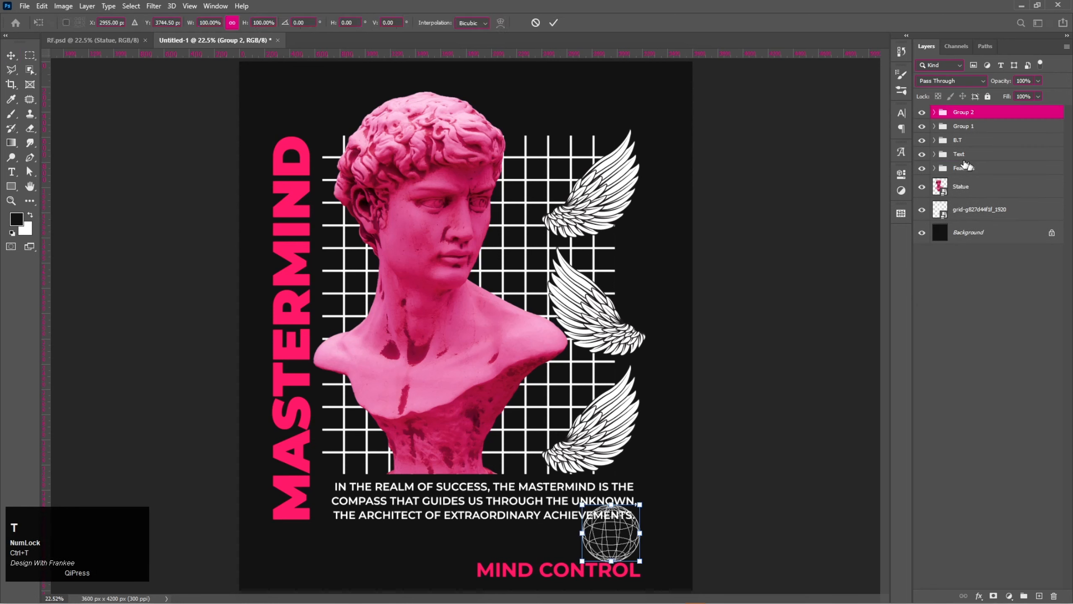
drag(583, 505, 665, 433)
Stamp one white starburst at the globe's centre on a new layer with the Brush tool at size 200
scroll(625, 542, up, 2)
scroll(623, 540, up, 3)
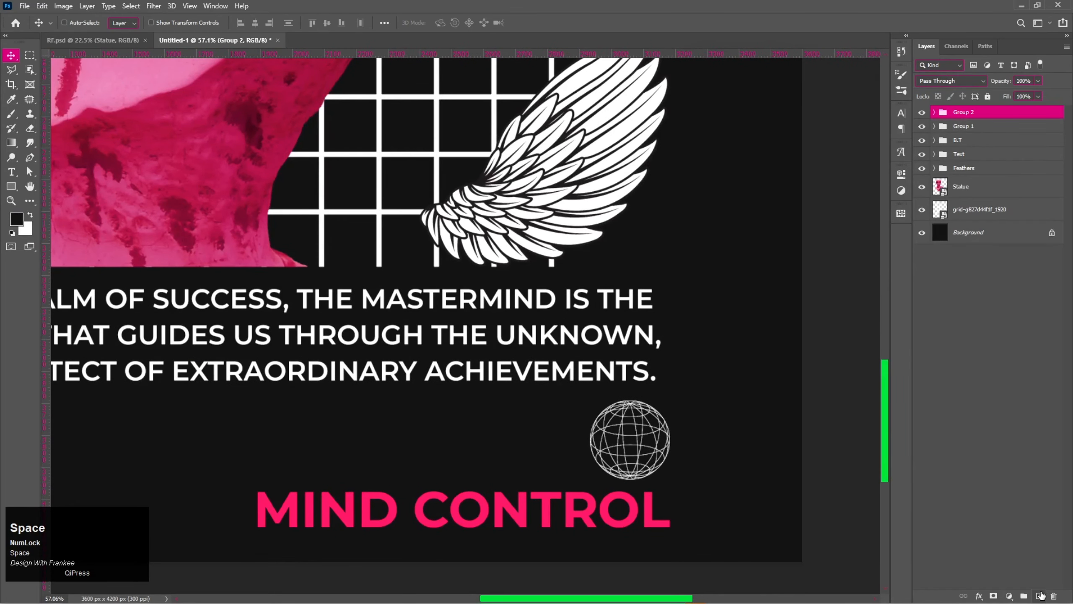
click(1040, 596)
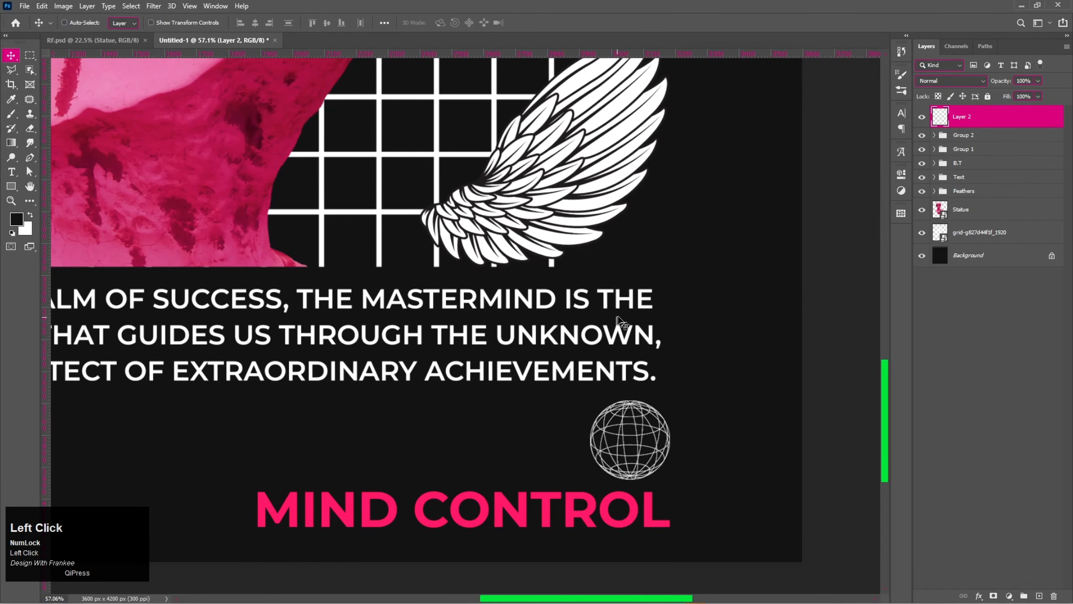
key(b)
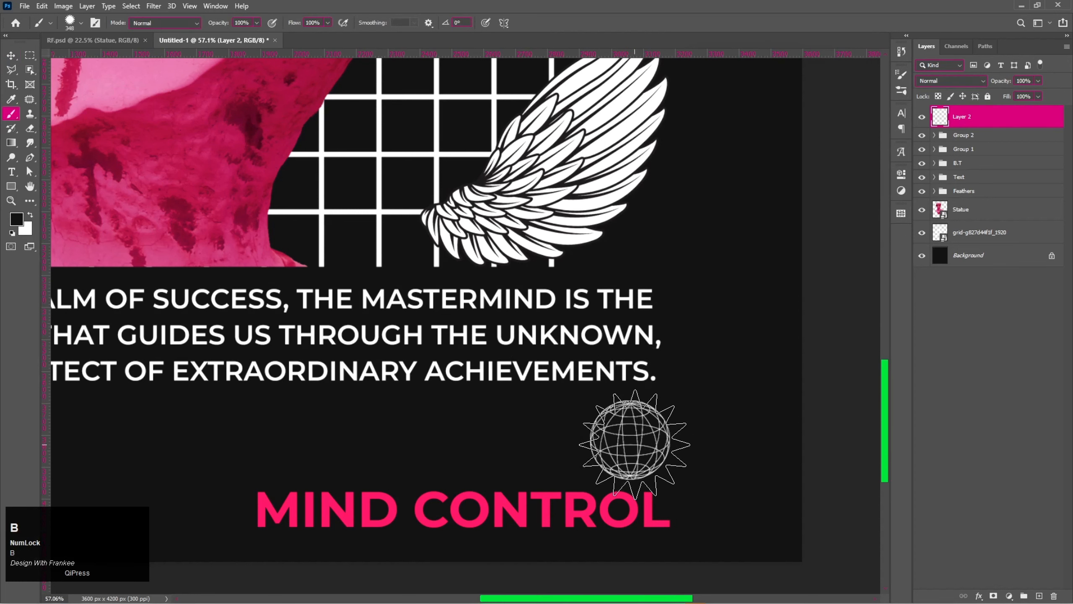
key(bracketleft)
key(bracketleft)
key(bracketleft)
key(bracketleft)
key(bracketleft)
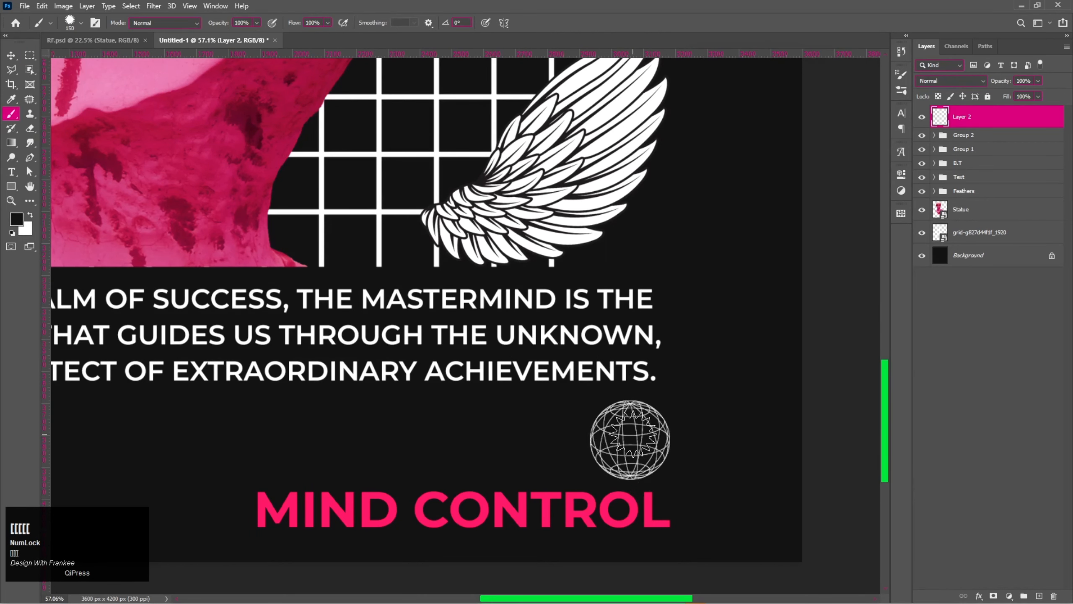
key(bracketright)
key(bracketright)
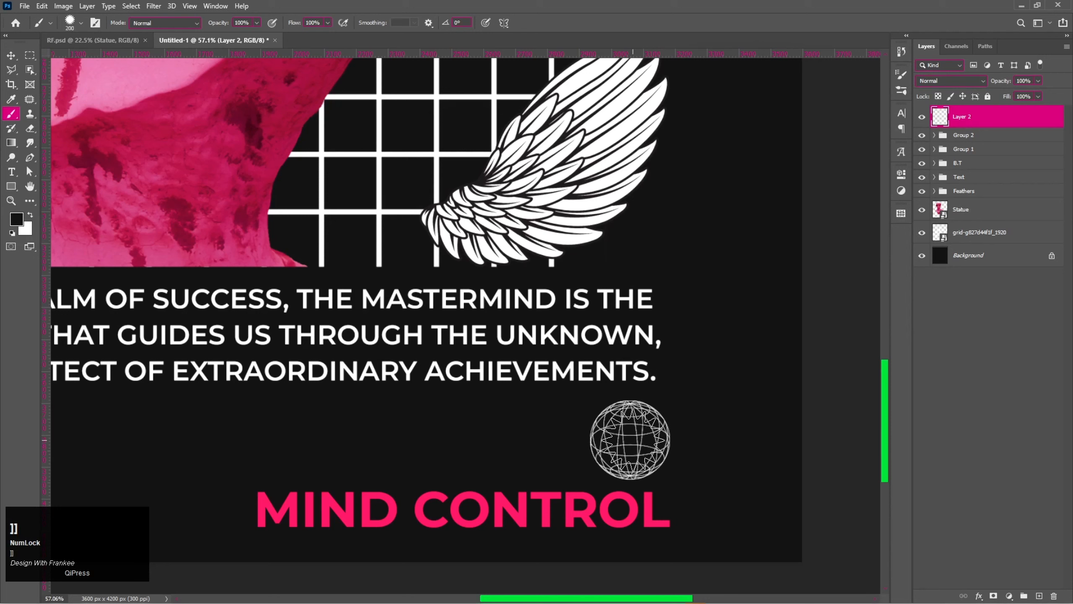
key(x)
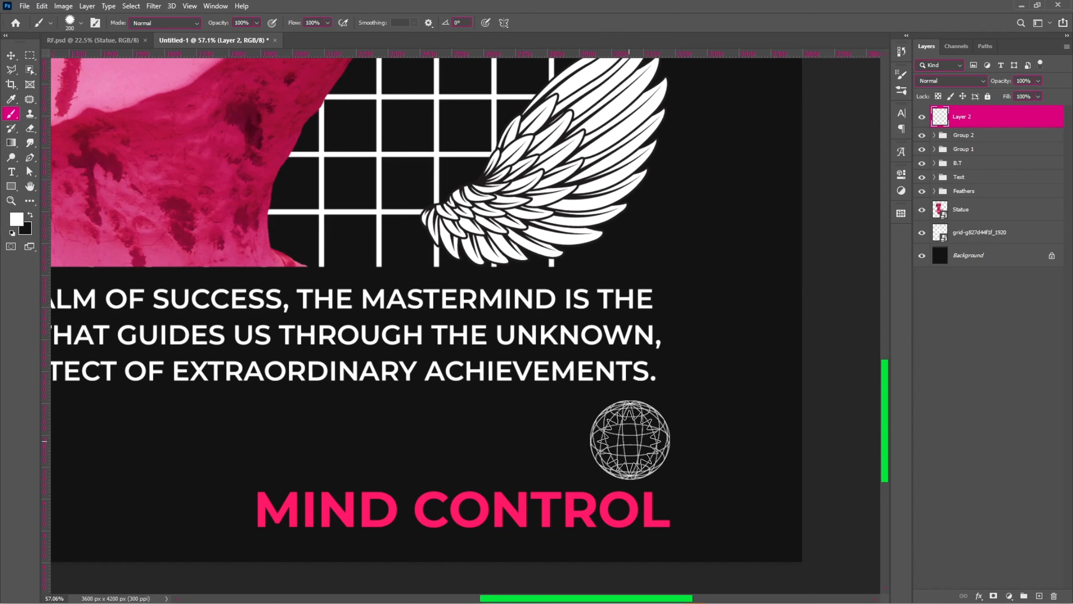
click(630, 440)
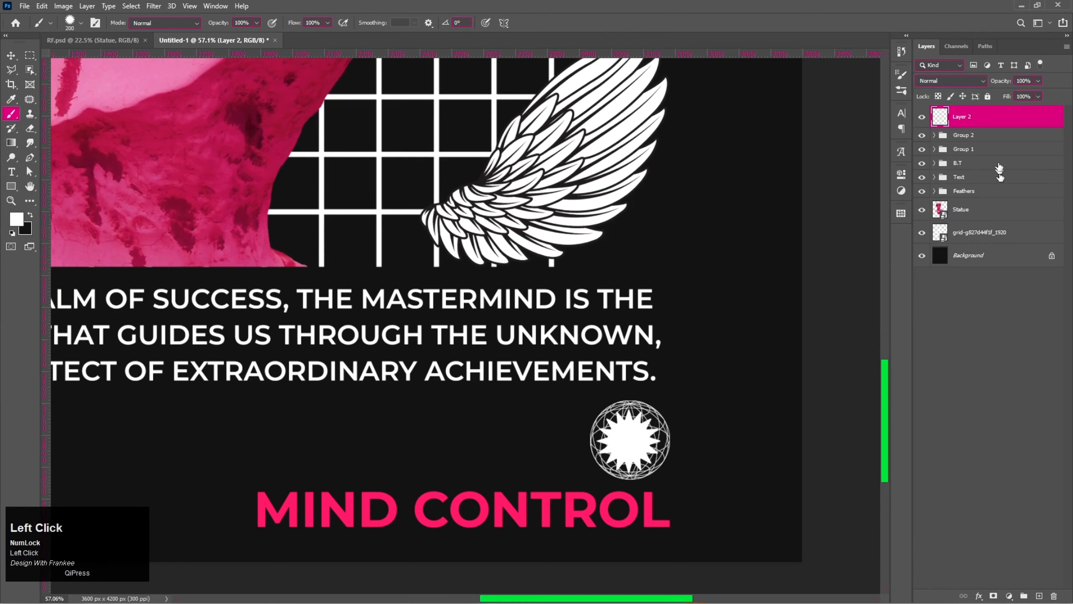
Convert the starburst layer to a smart object and align it with the centre of the globe group
right_click(994, 123)
click(972, 266)
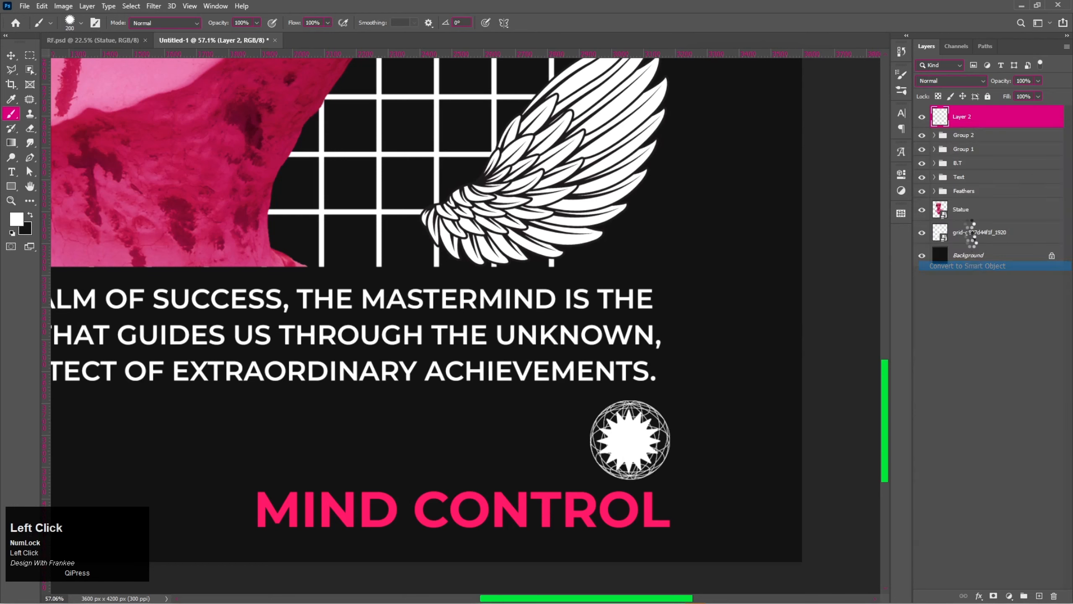
ctrl+click(968, 135)
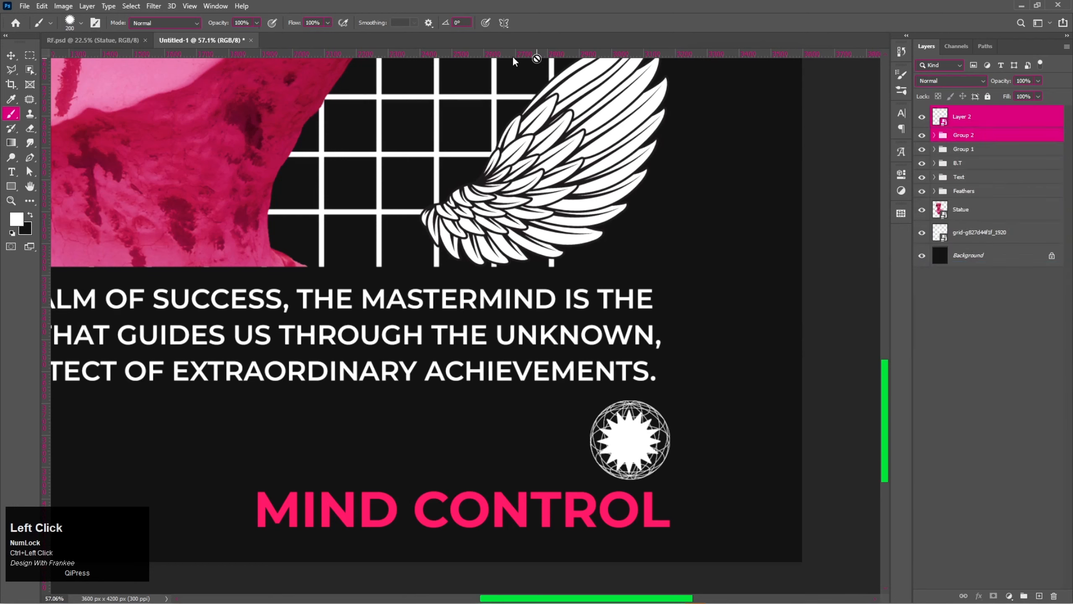
click(11, 55)
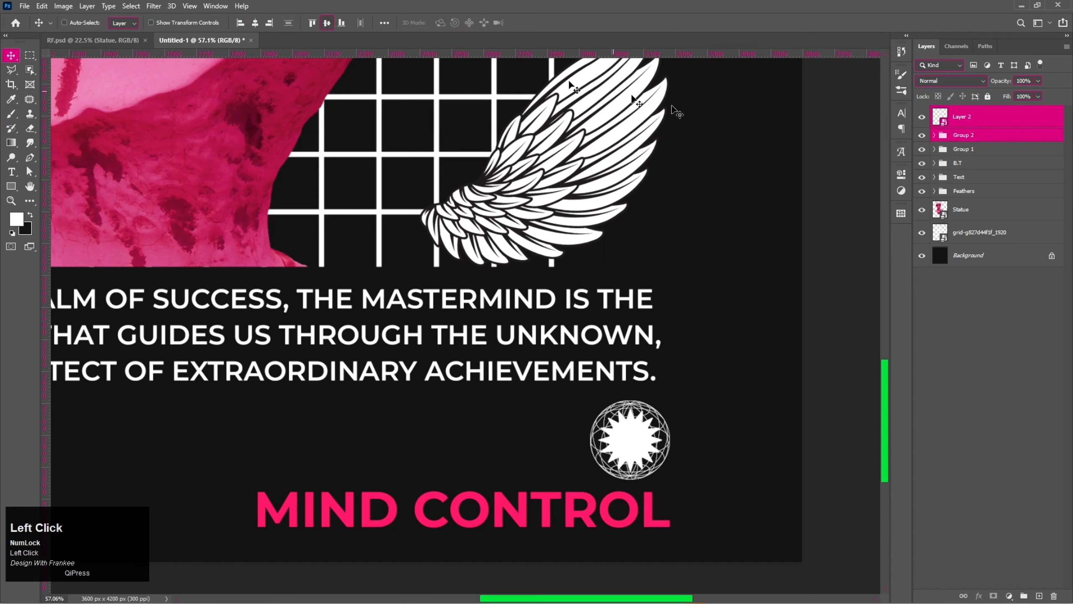
Enlarge the starburst slightly inside the globe and align its vertical centre with the globe group again
click(981, 122)
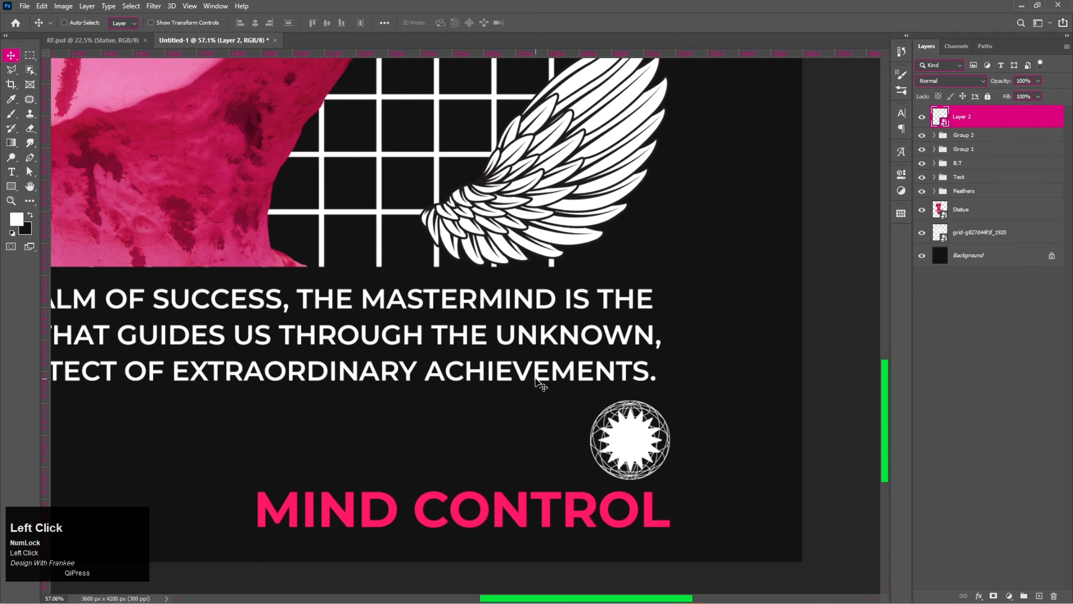
key(ctrl+t)
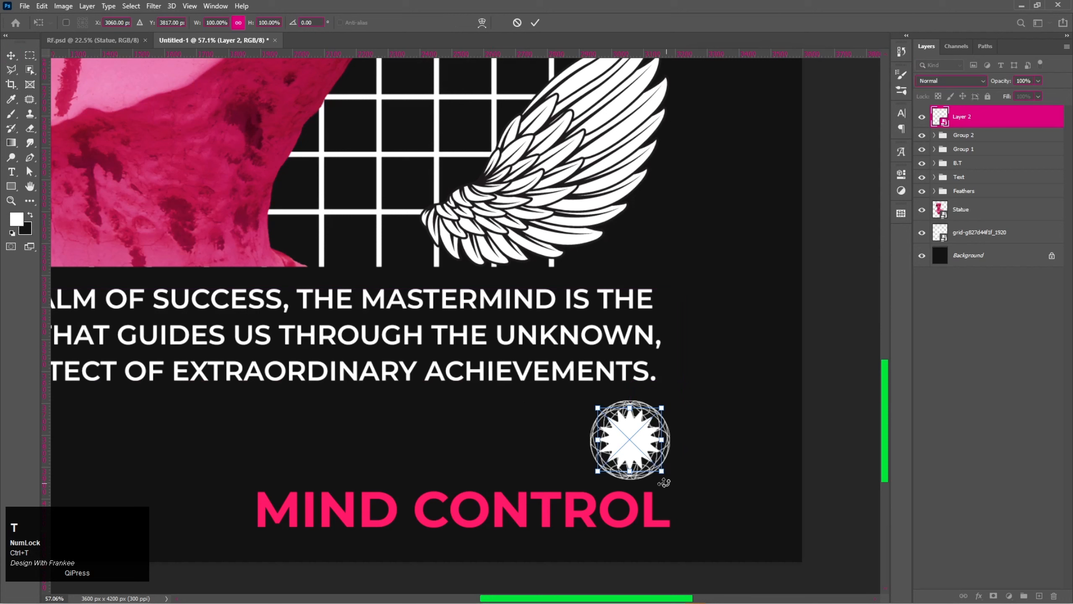
drag(664, 473, 666, 475)
drag(637, 443, 633, 434)
key(Return)
ctrl+click(990, 141)
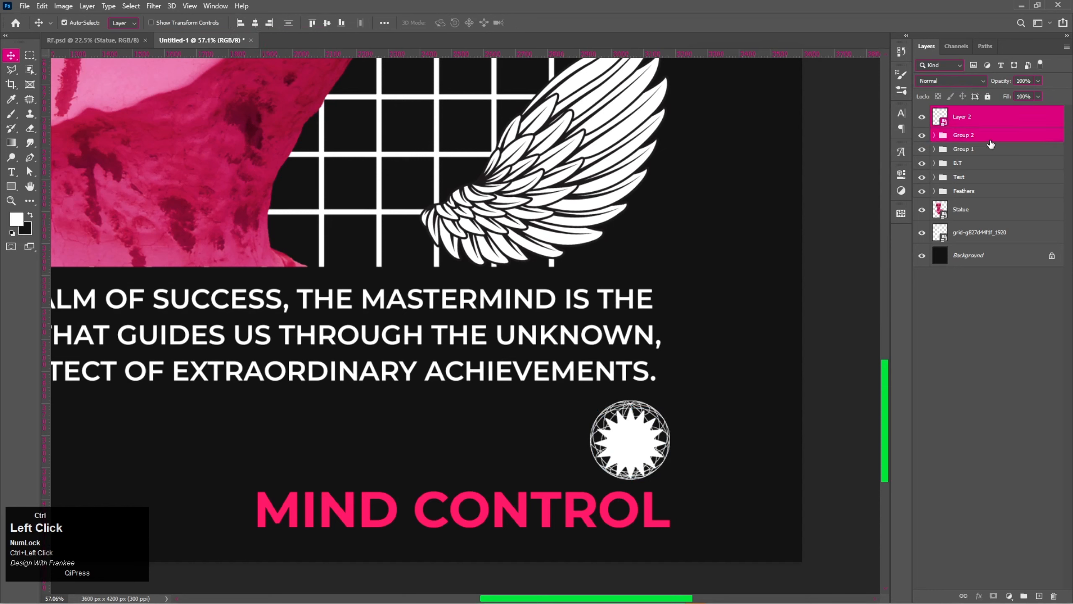
click(328, 23)
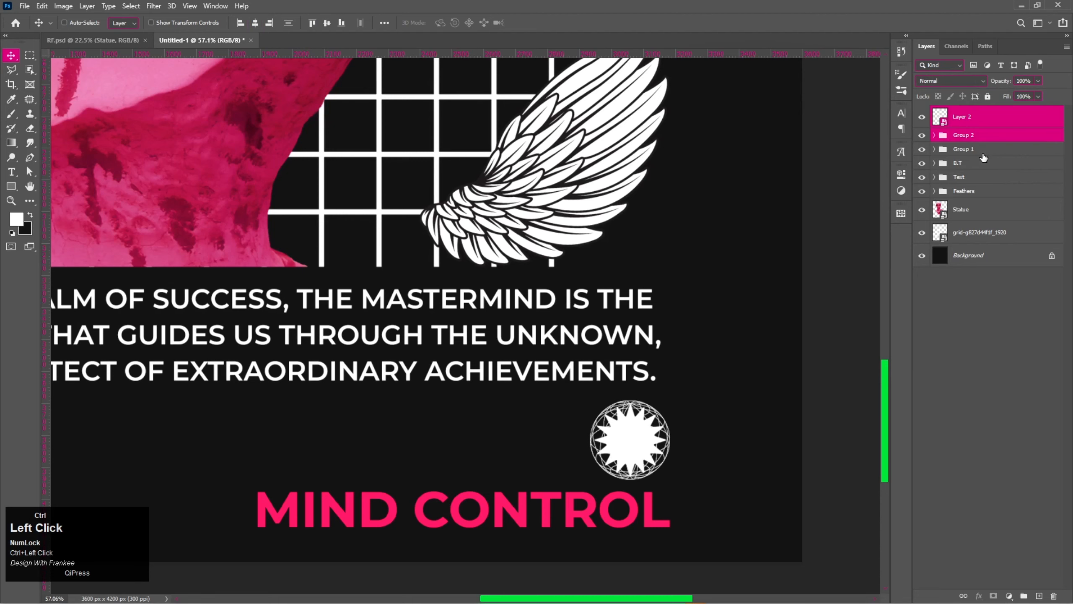
Group the starburst with the globe and duplicate the badge twice to its left, forming a row above MIND CONTROL
key(ctrl+g)
key(ctrl+0)
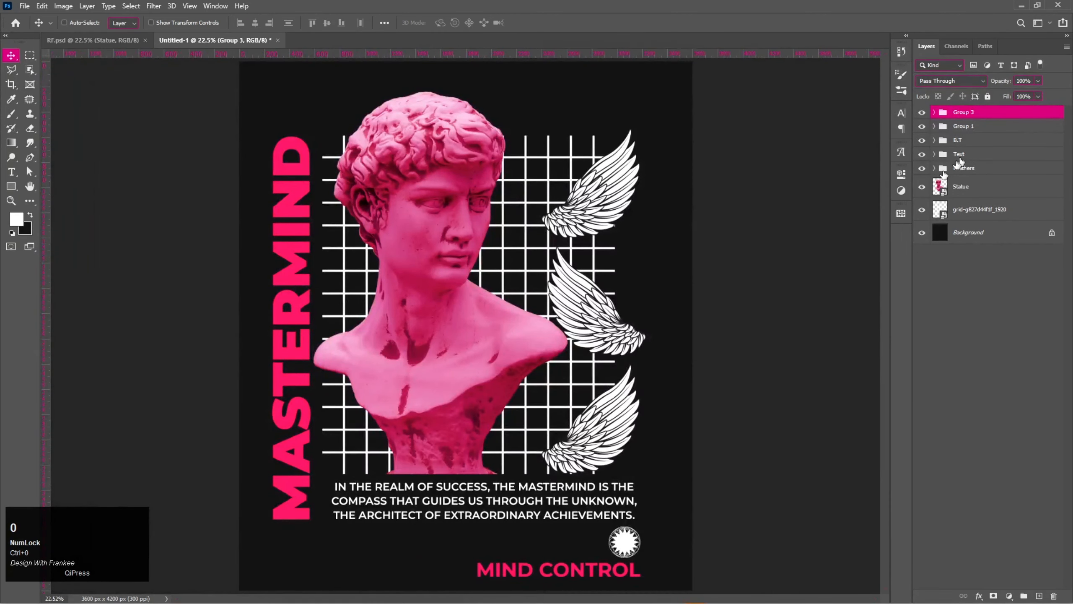
drag(619, 543, 555, 545)
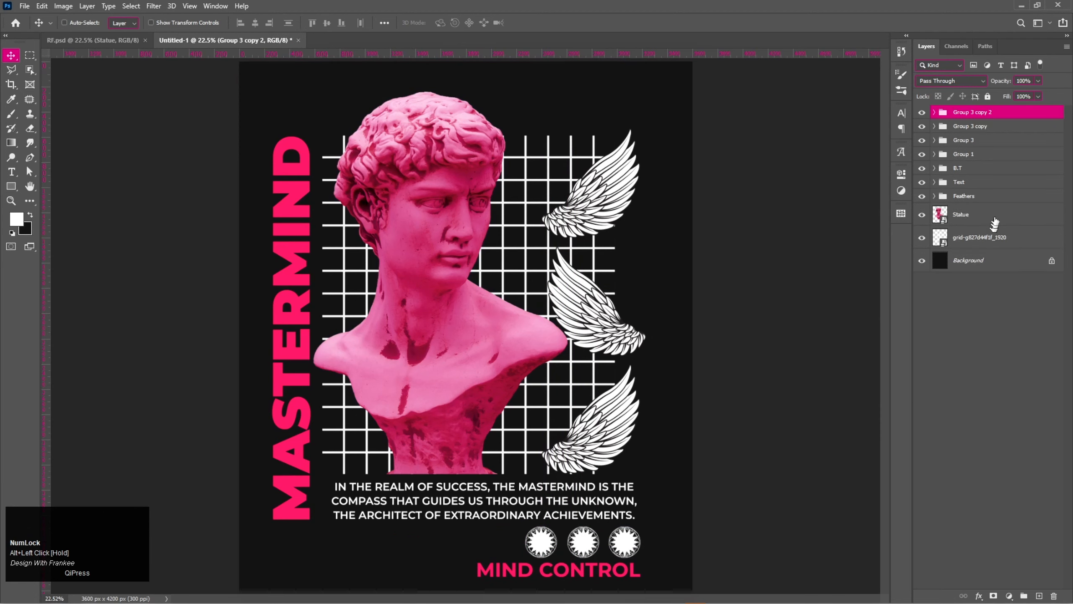
Distribute the three starburst globe badges evenly in the horizontal direction and put them in one group
shift+click(993, 141)
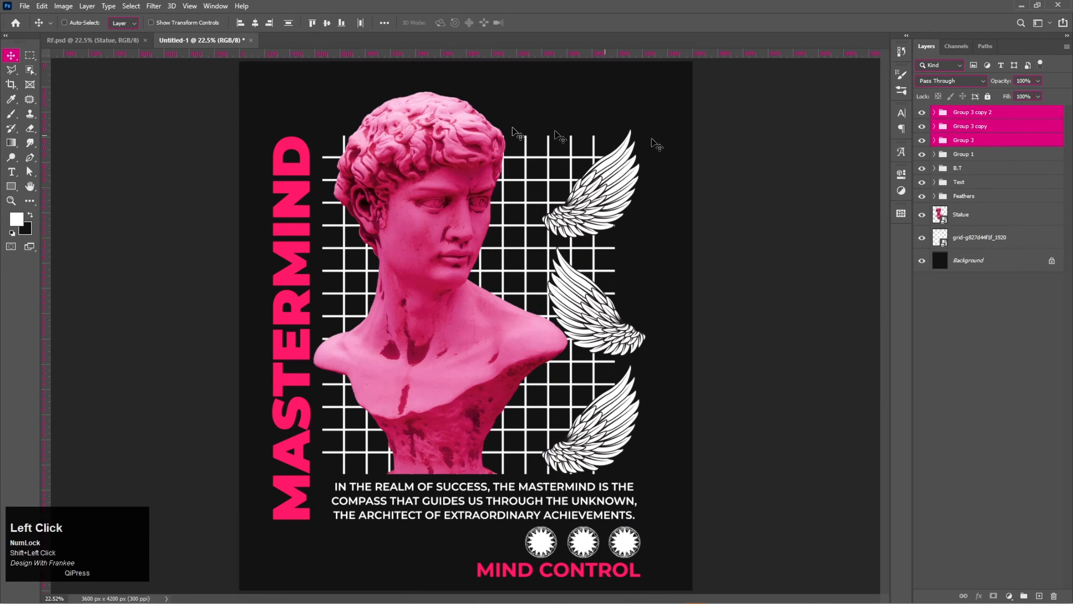
click(359, 24)
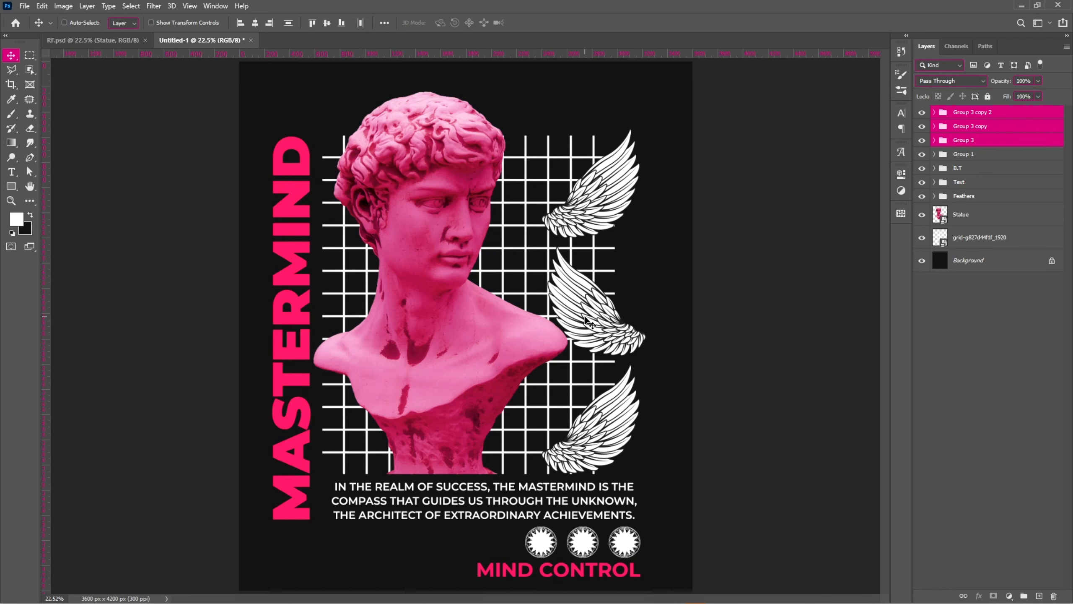
key(ctrl)
key(ctrl+g)
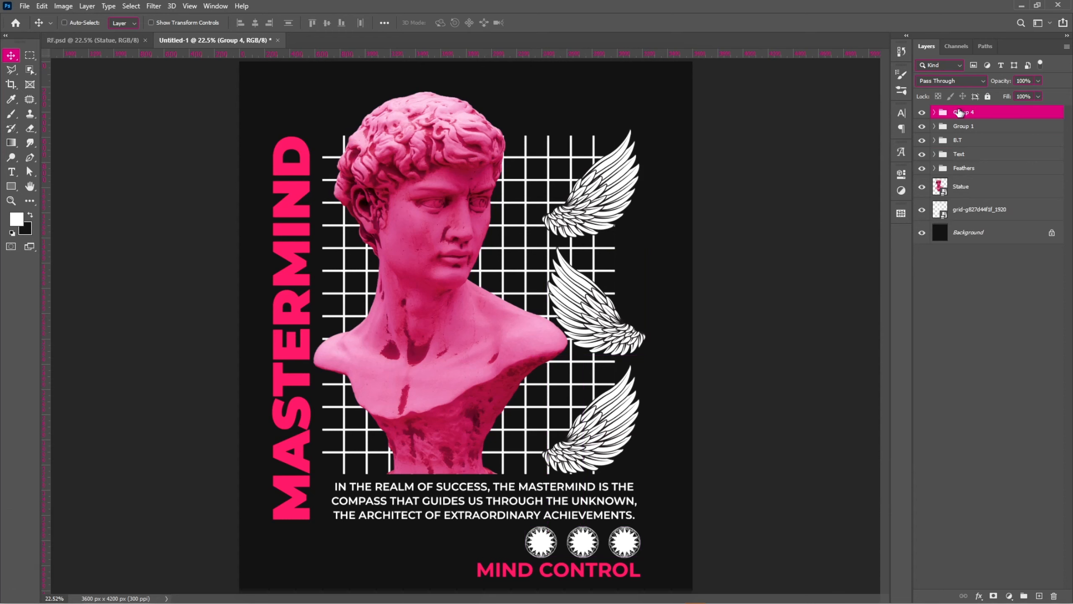
Rename the group holding the three badges as B.I, checking layer group contents by toggling their visibility
click(924, 113)
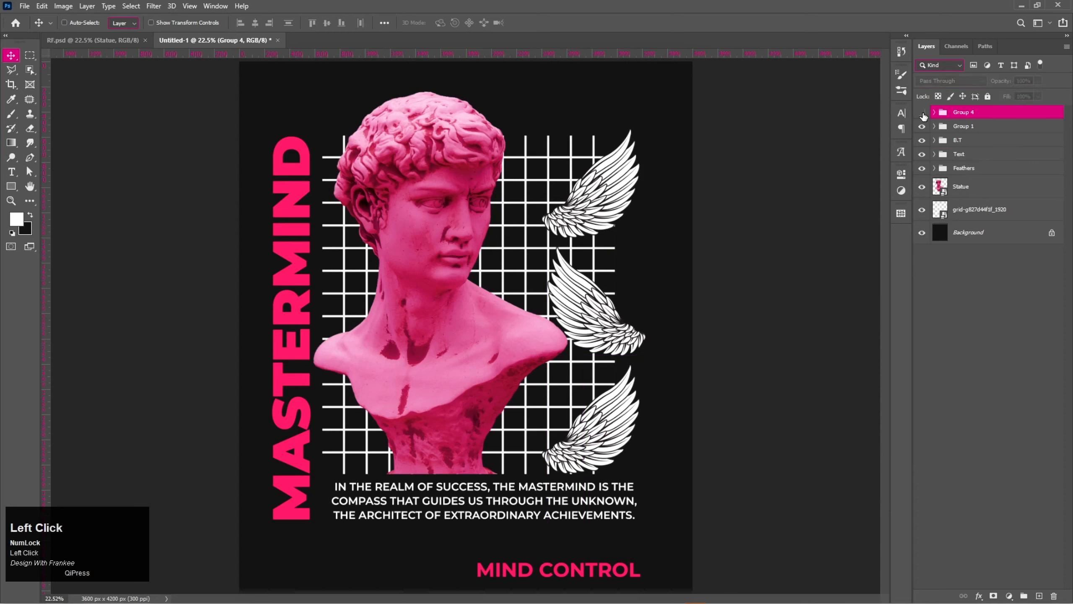
double_click(965, 113)
text(B.)
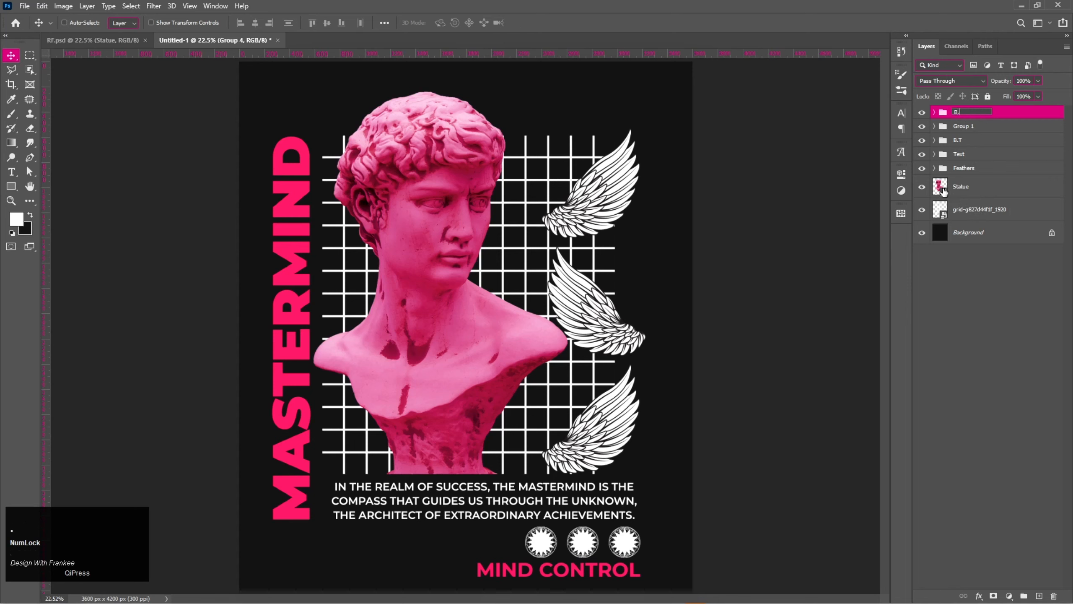
text(I)
key(Return)
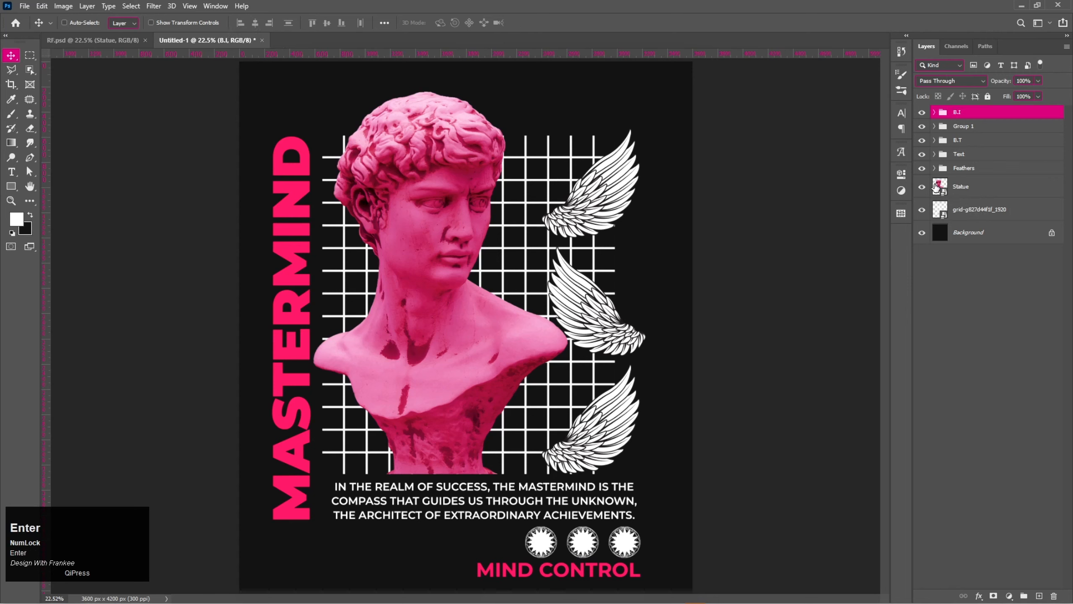
click(921, 140)
click(922, 140)
Enlarge the row of three badges to about 117% and nudge it down slightly towards MIND CONTROL
key(ctrl+t)
drag(526, 544, 508, 542)
drag(598, 550, 608, 548)
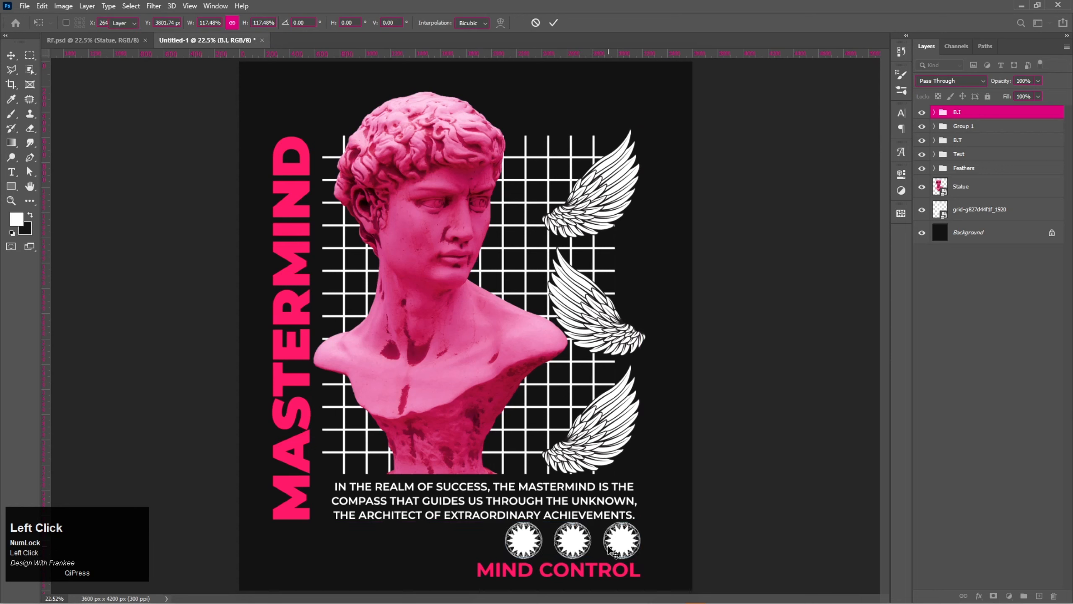
key(shift+Down)
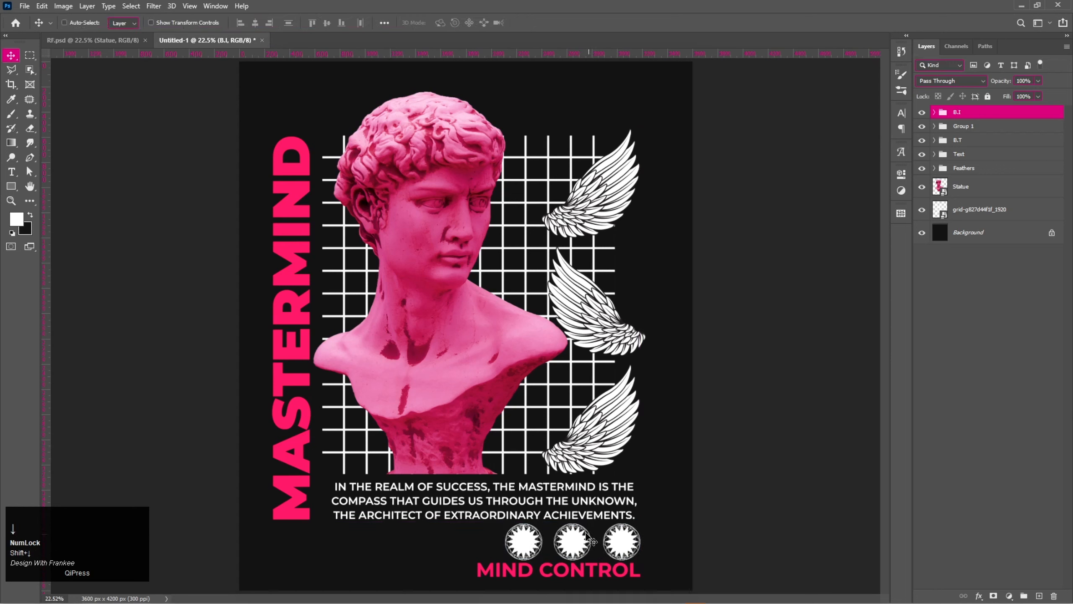
key(shift+Down)
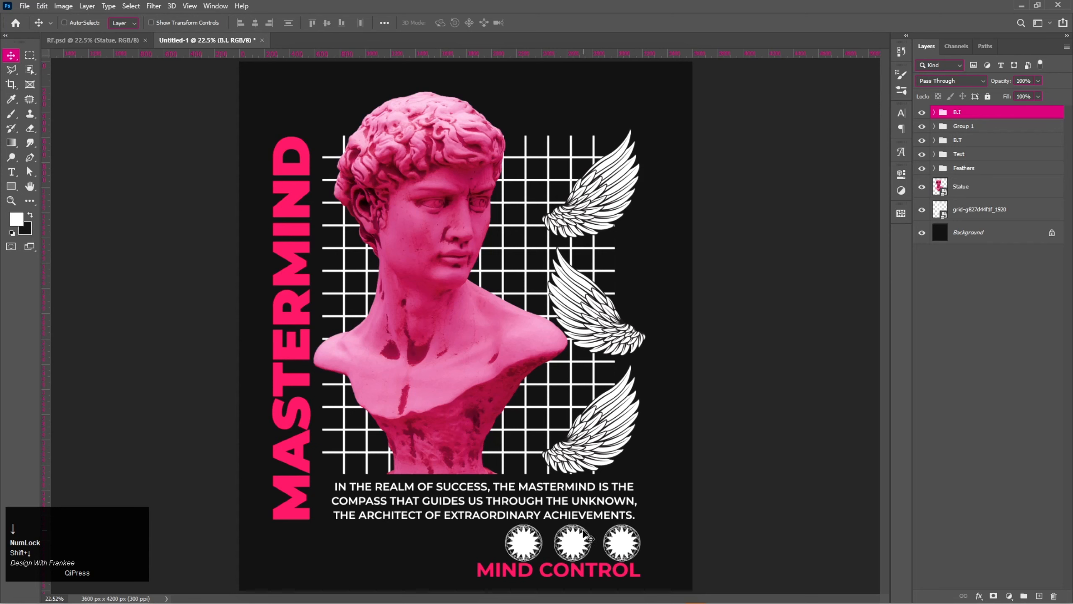
Hide the badge and MIND CONTROL groups, then move all remaining artwork above the background up together
click(922, 112)
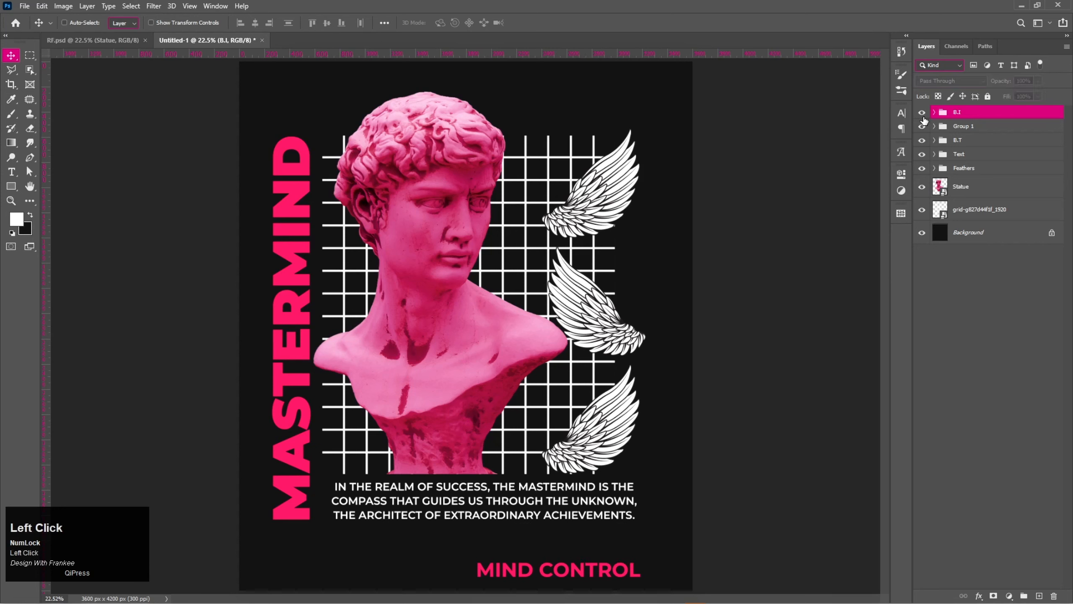
click(922, 112)
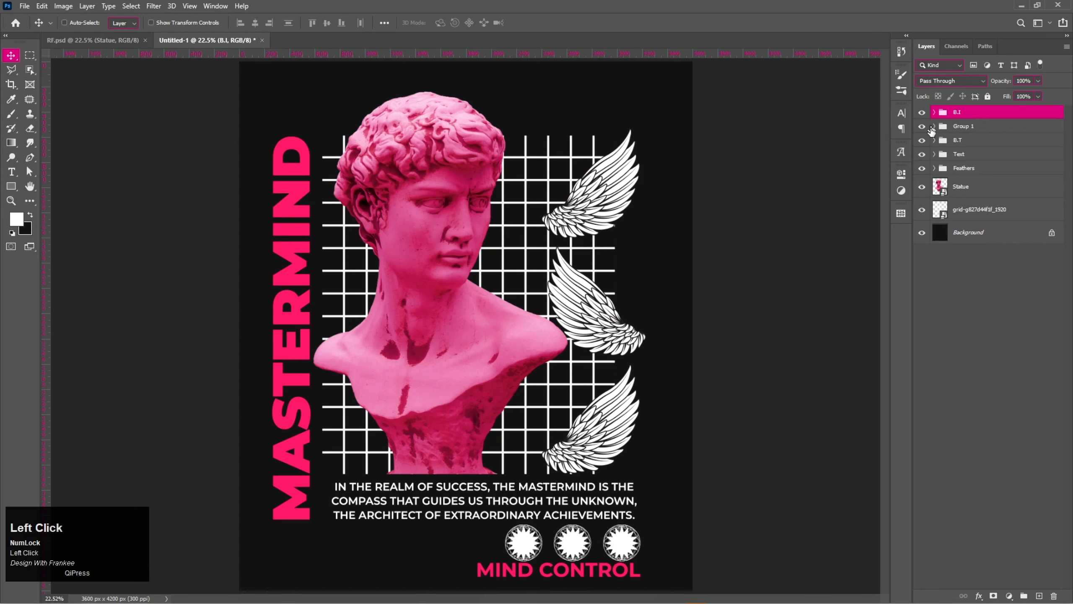
click(922, 126)
click(922, 112)
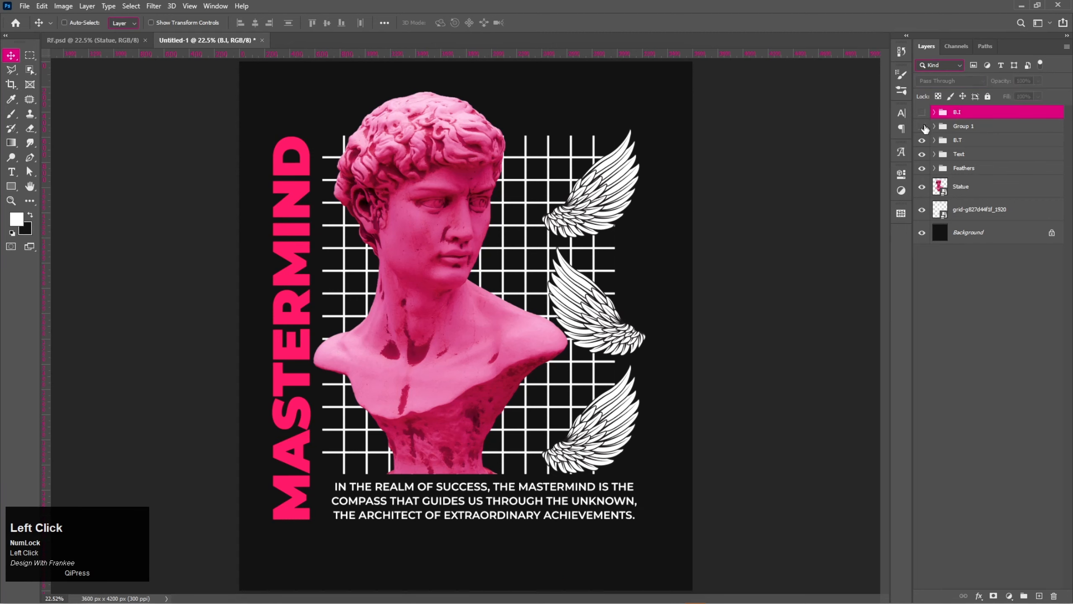
click(954, 146)
shift+click(993, 209)
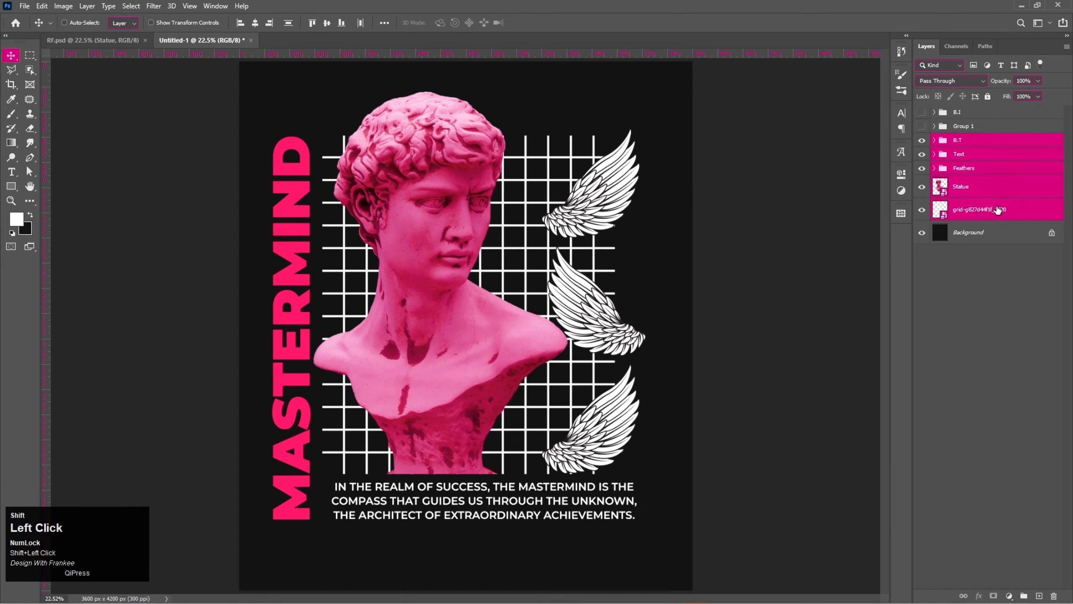
drag(491, 362, 496, 348)
Show the MIND CONTROL and badge groups again and move the badge row up beneath the quote
click(935, 129)
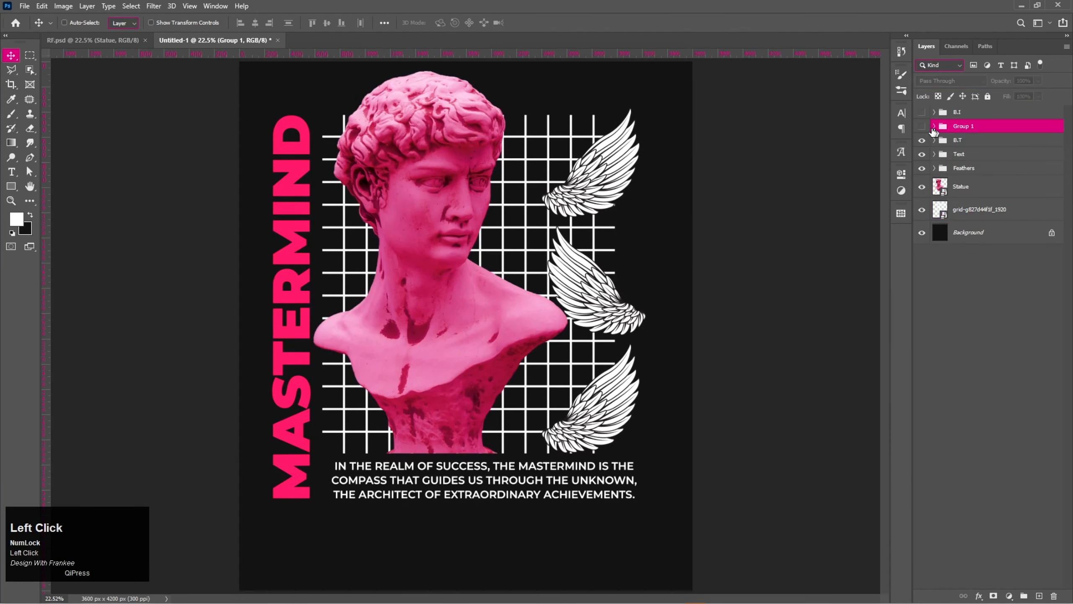
click(922, 112)
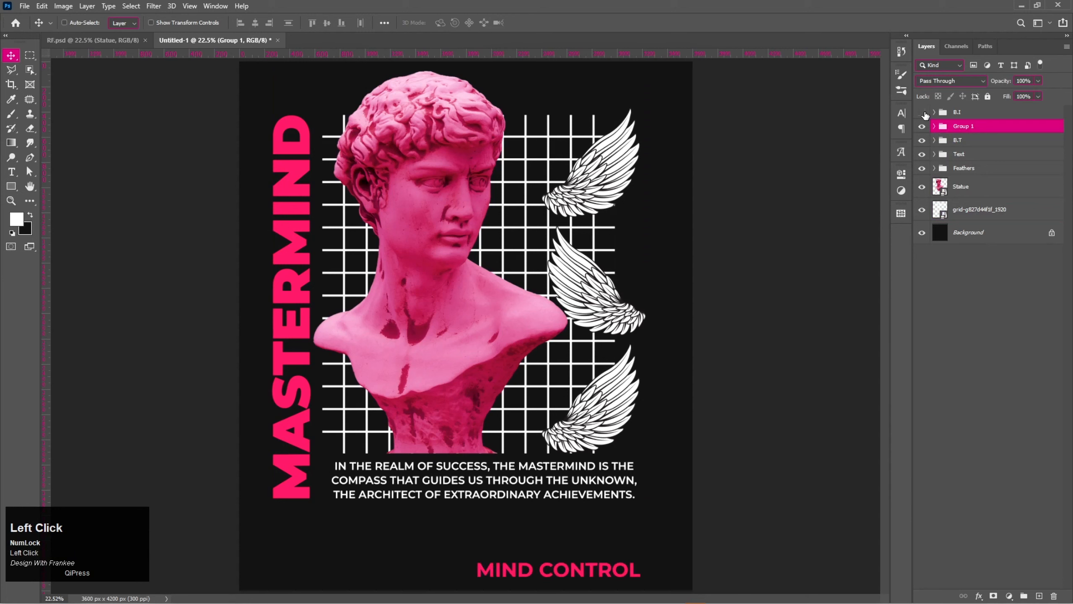
click(987, 113)
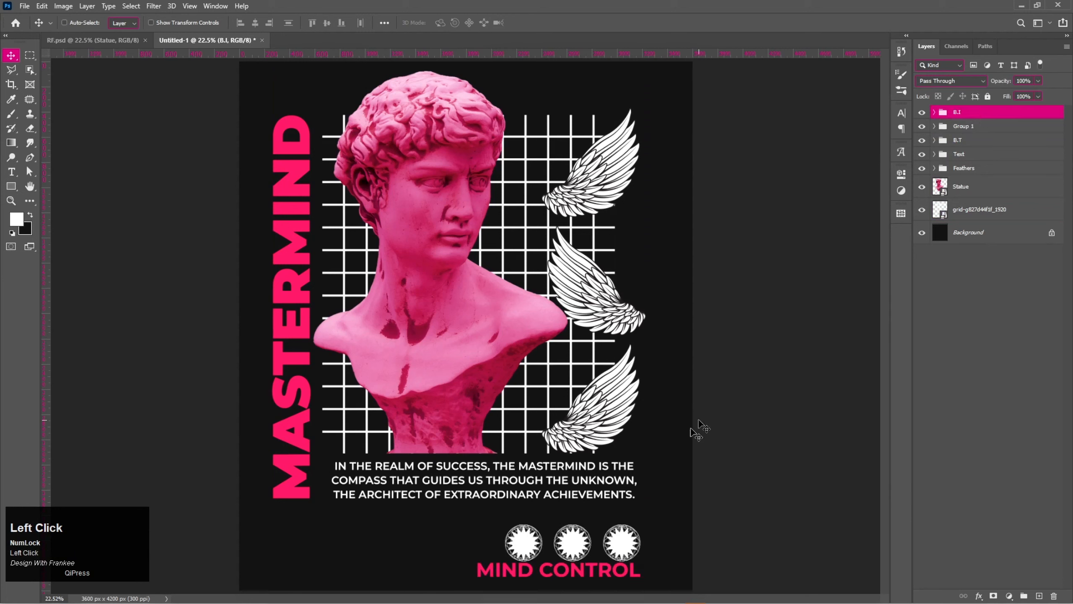
drag(603, 542, 603, 527)
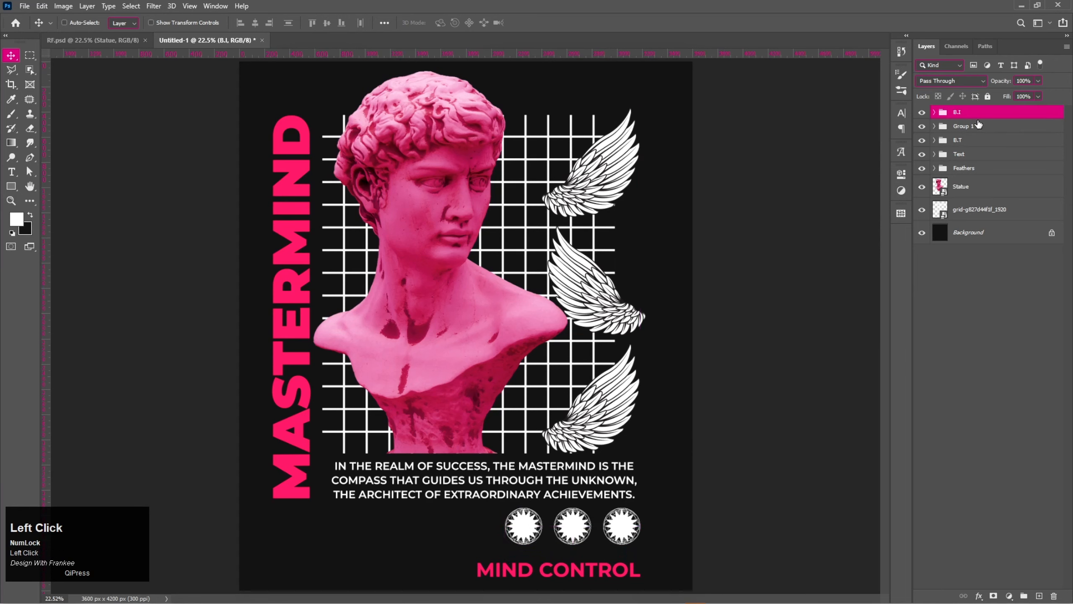
Move the MIND CONTROL text up below the badge row, checking its group by toggling the visibility
click(977, 125)
click(922, 127)
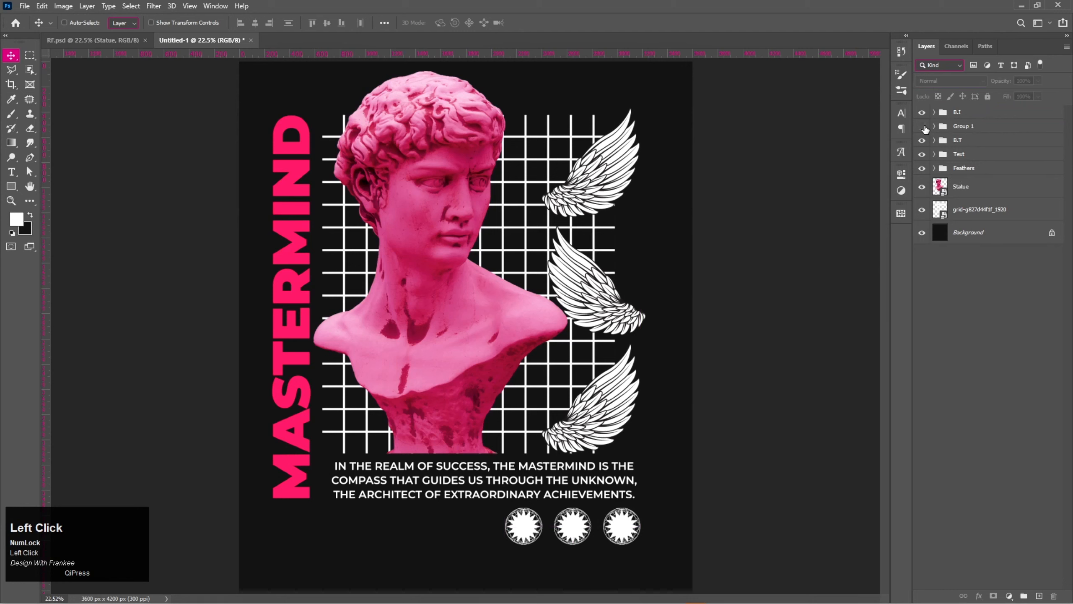
click(978, 127)
drag(592, 588, 603, 560)
Nudge the B.I badge group up a little closer to the quote
click(1001, 114)
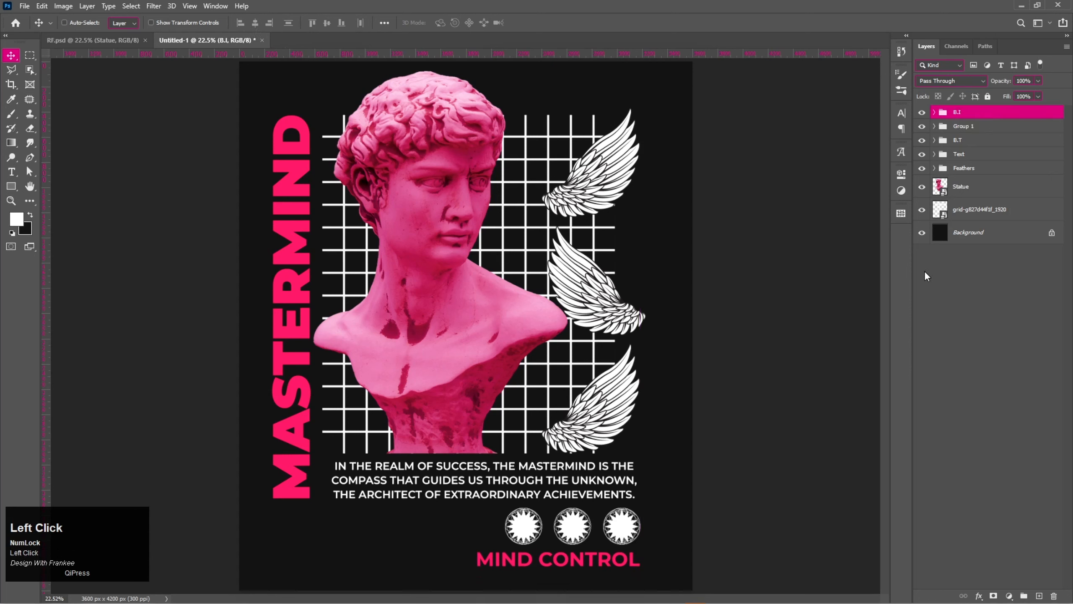
key(Up)
key(Up)
key(Up)
key(Up)
key(Up)
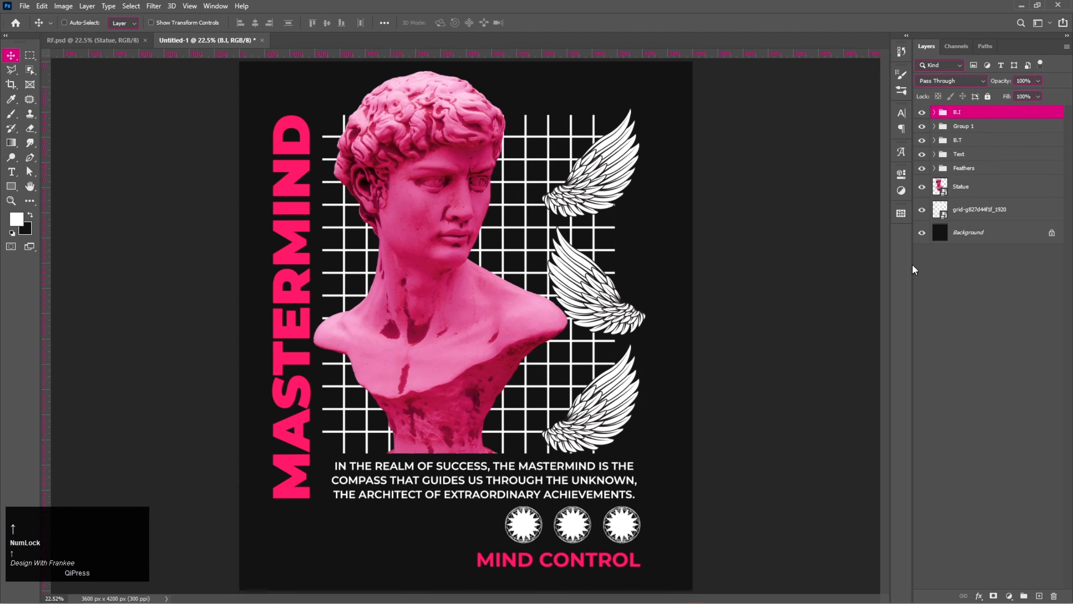
key(Down)
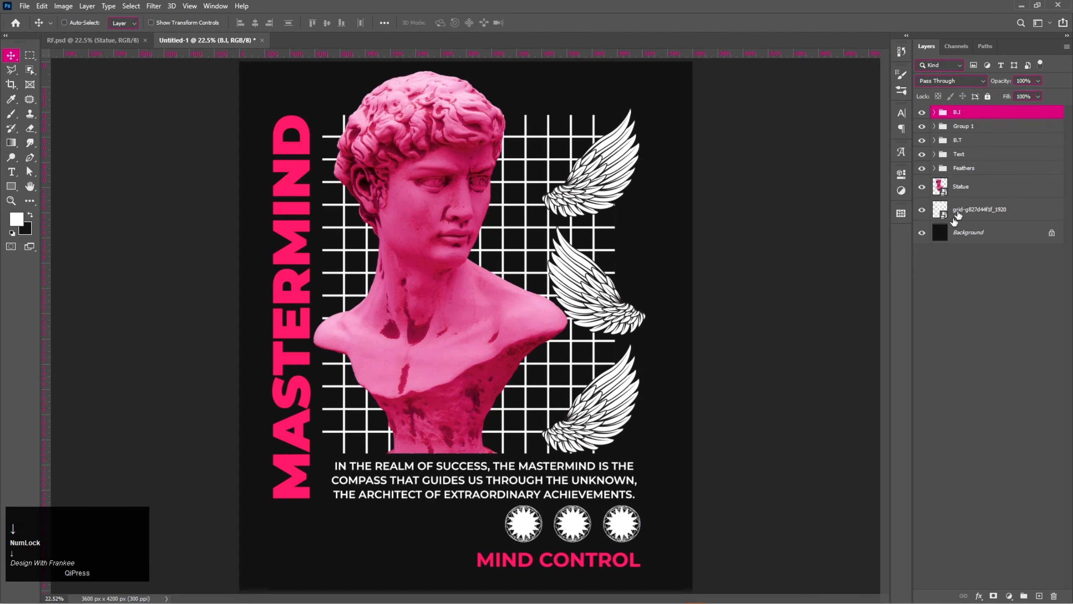
Nudge the MIND CONTROL group up to tighten its gap to the badges
click(967, 127)
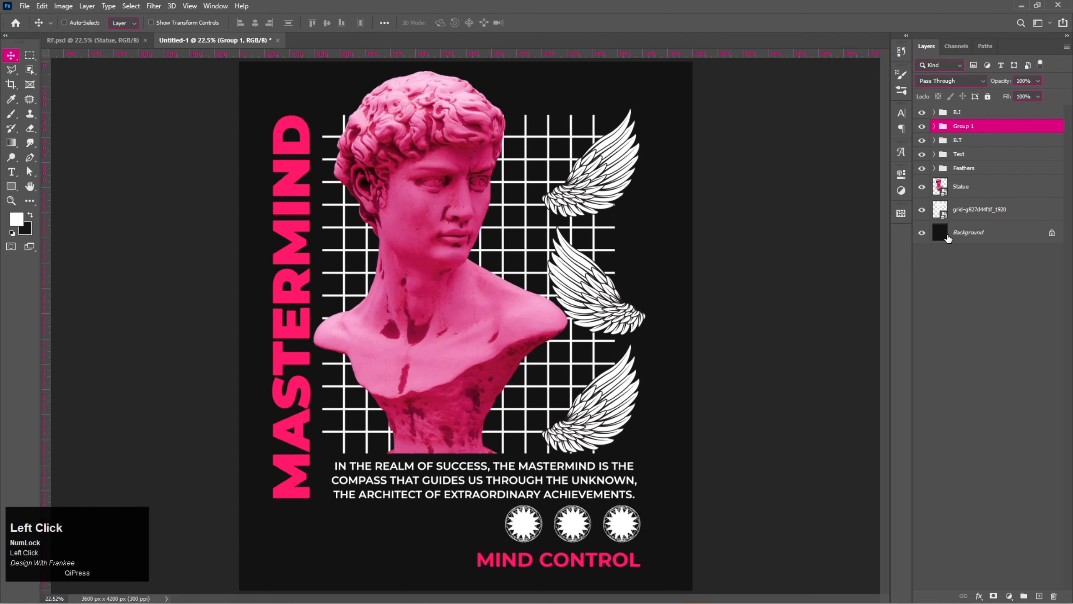
key(Up)
key(Up)
key(Up)
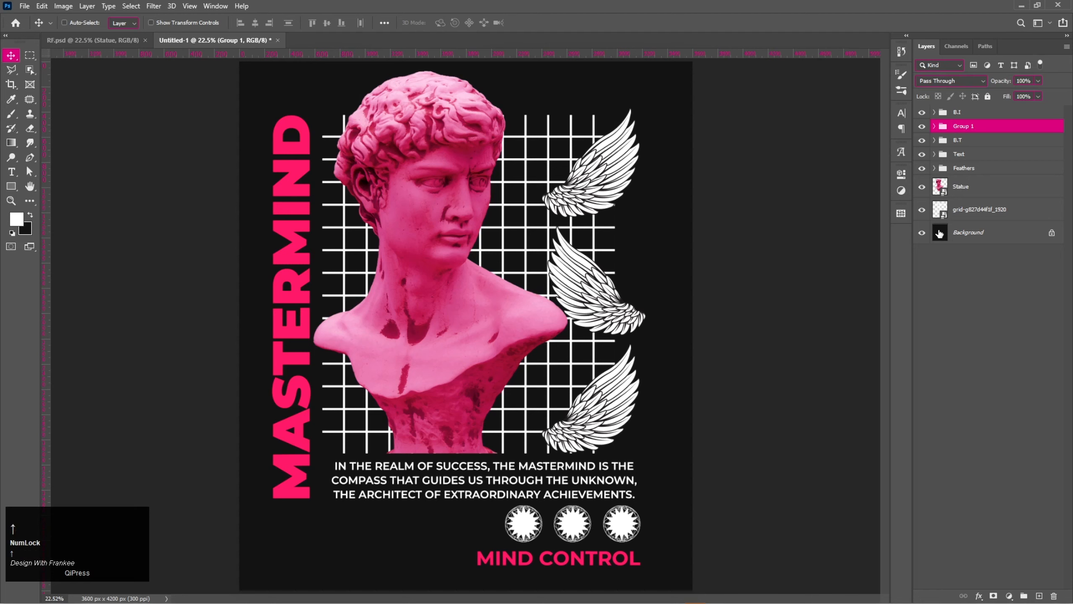
key(Up)
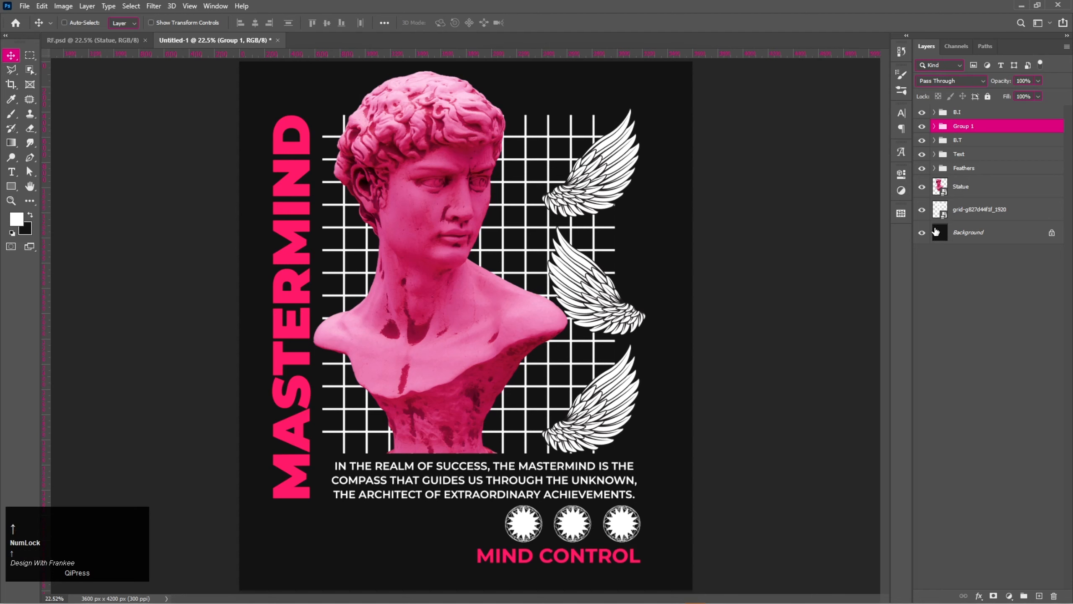
Enlarge MIND CONTROL to about 107%, keeping its right edge in place, and nudge it down slightly
key(ctrl+t)
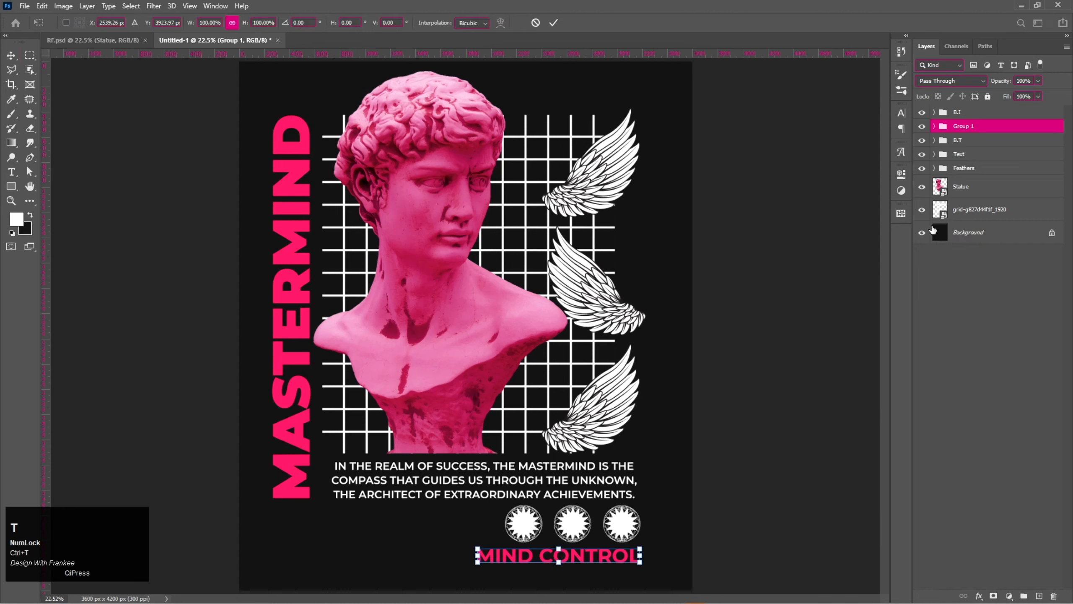
drag(471, 561, 460, 560)
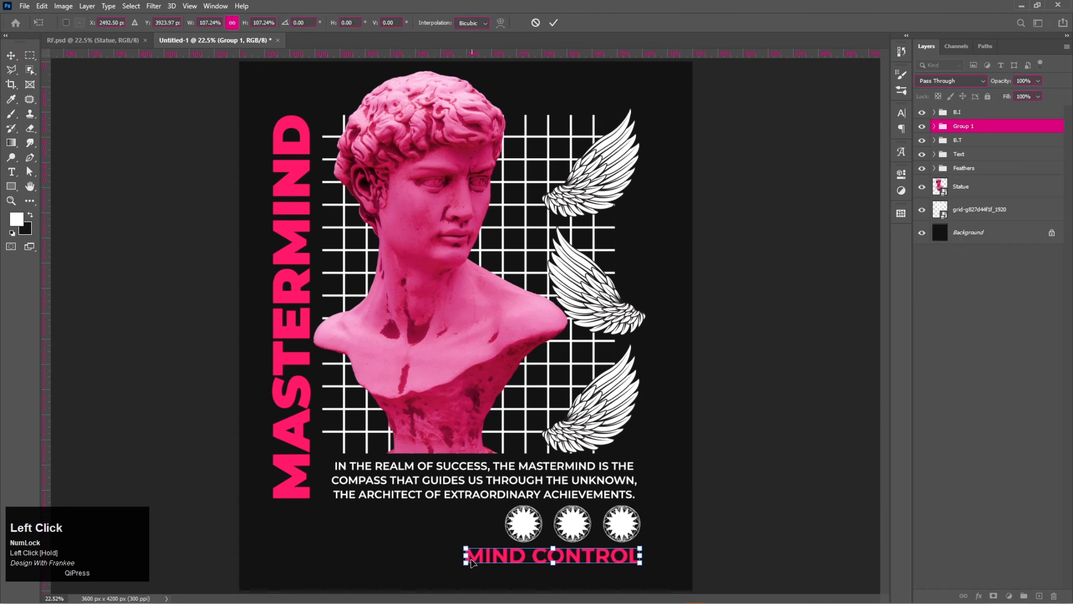
key(Return)
key(Down)
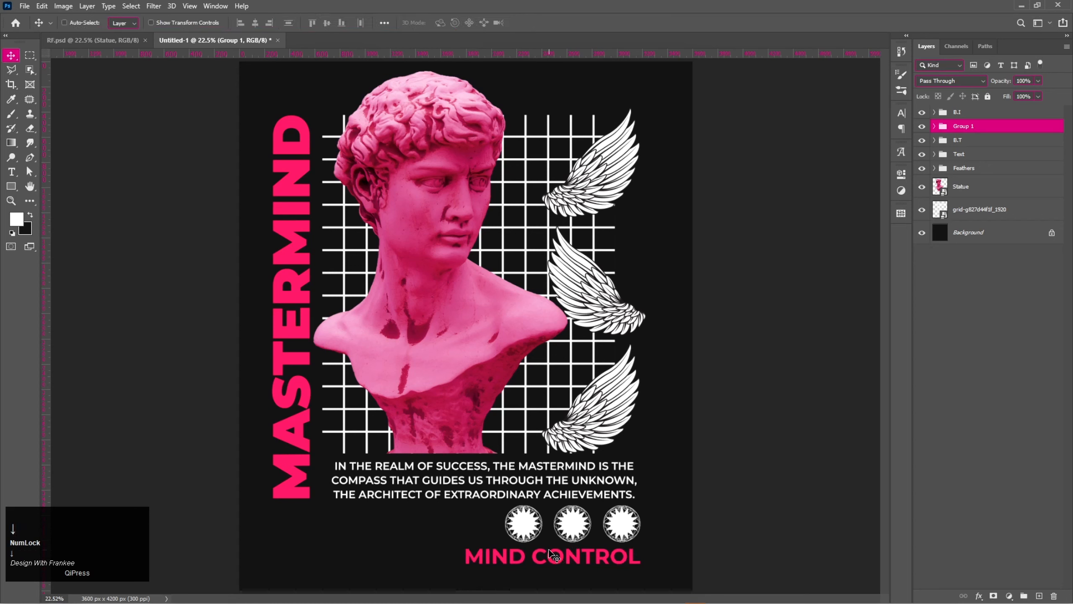
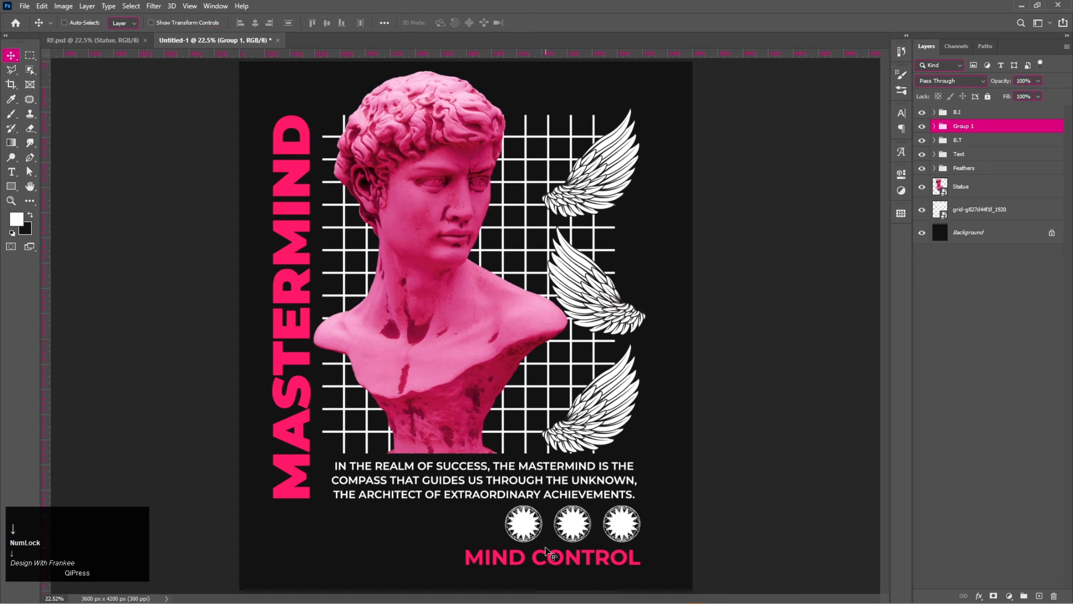
Rename the MIND CONTROL text's group as Text 02 and check the two uppermost groups
double_click(961, 127)
text(Text 02)
key(Return)
click(925, 115)
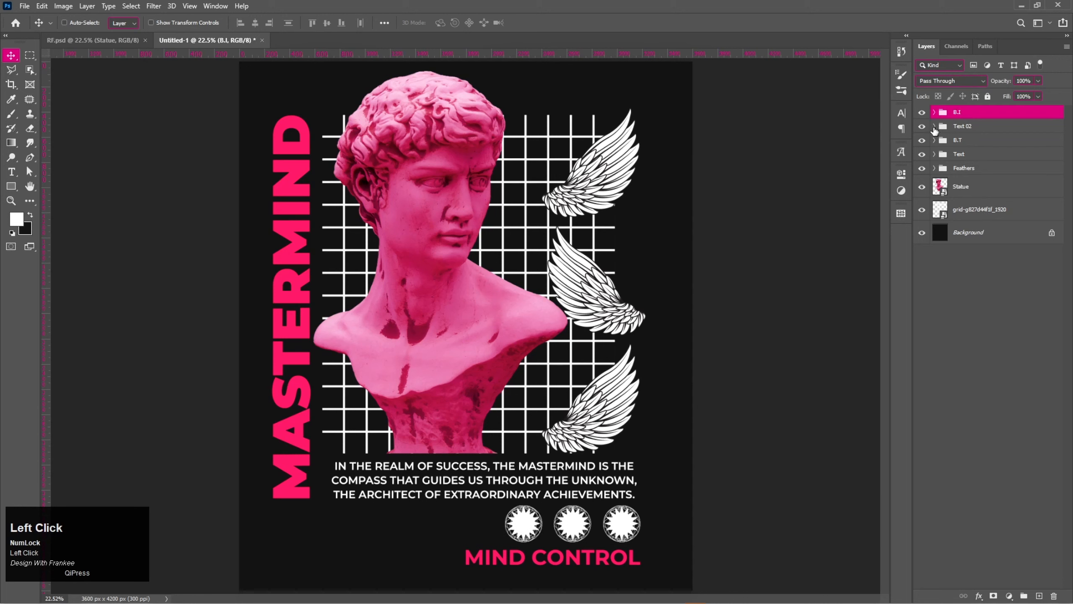
click(923, 127)
Change the MIND CONTROL text's font style to Montserrat ExtraBold and collapse the Text 02 group
click(935, 127)
double_click(950, 144)
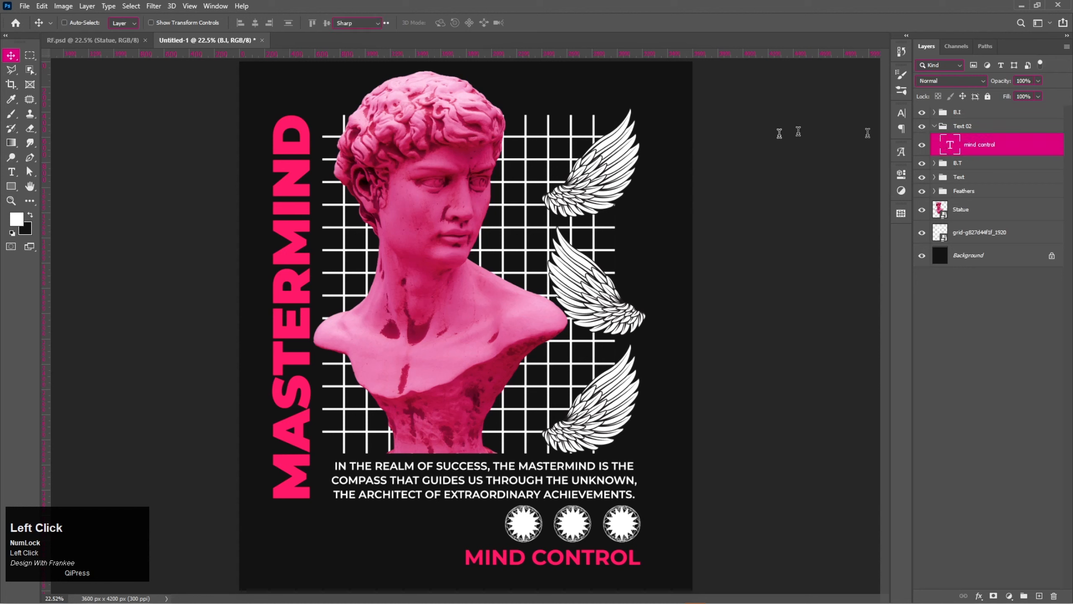
click(244, 22)
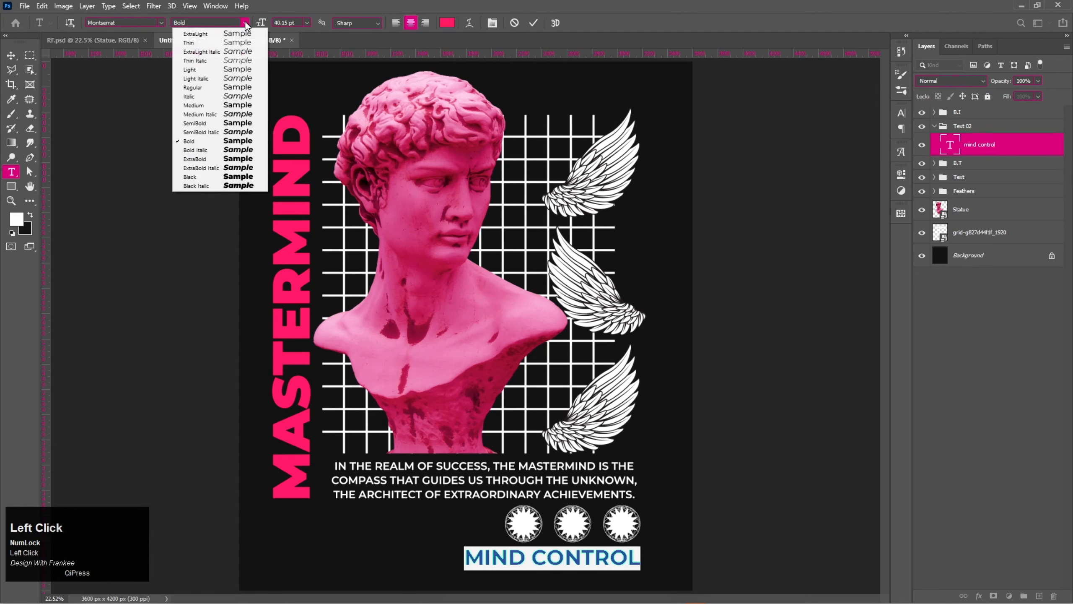
click(219, 161)
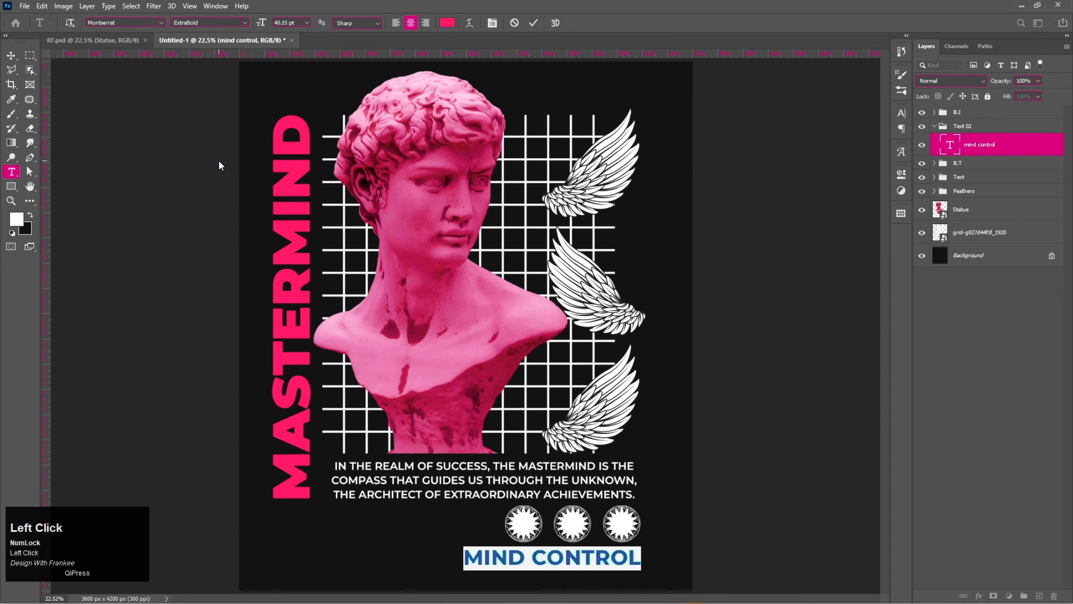
click(535, 22)
key(v)
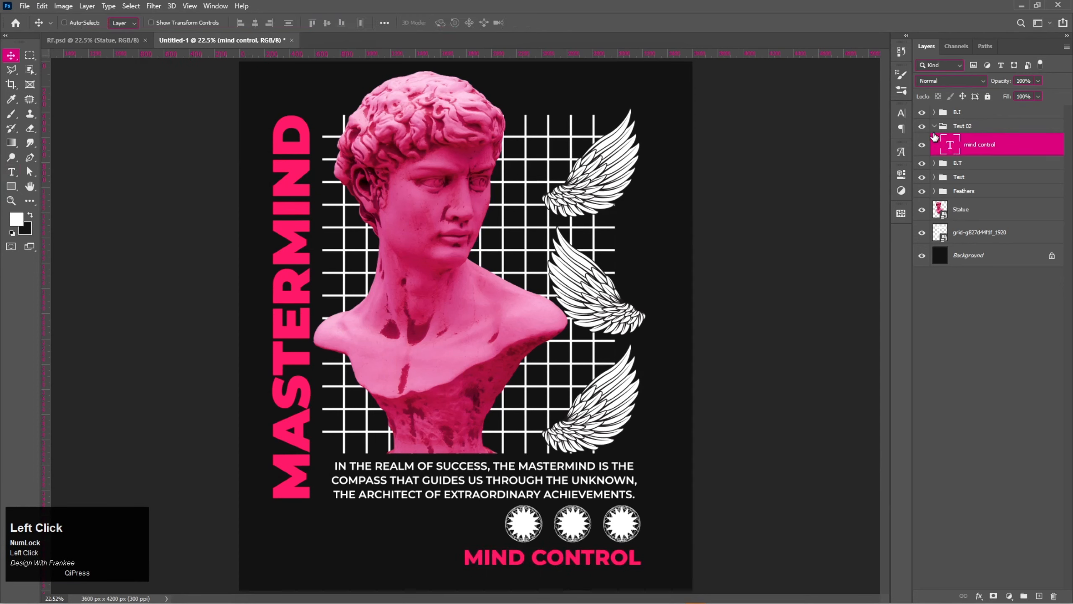
click(934, 127)
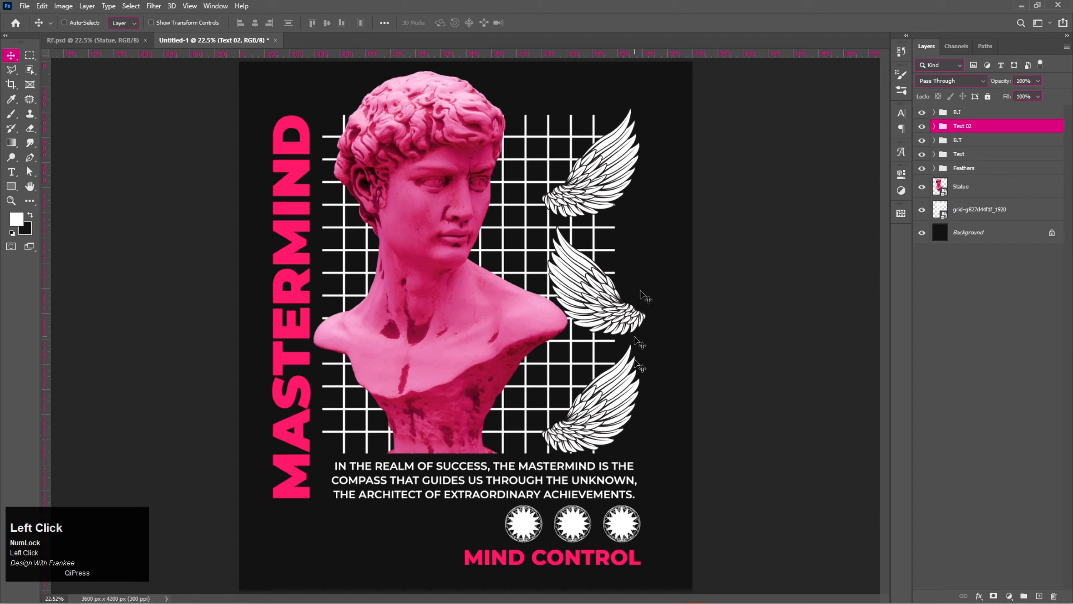
Place the S-03 shape image from the File Explorer project folder, scale it down over the bust, and move its layer above all others
click(488, 599)
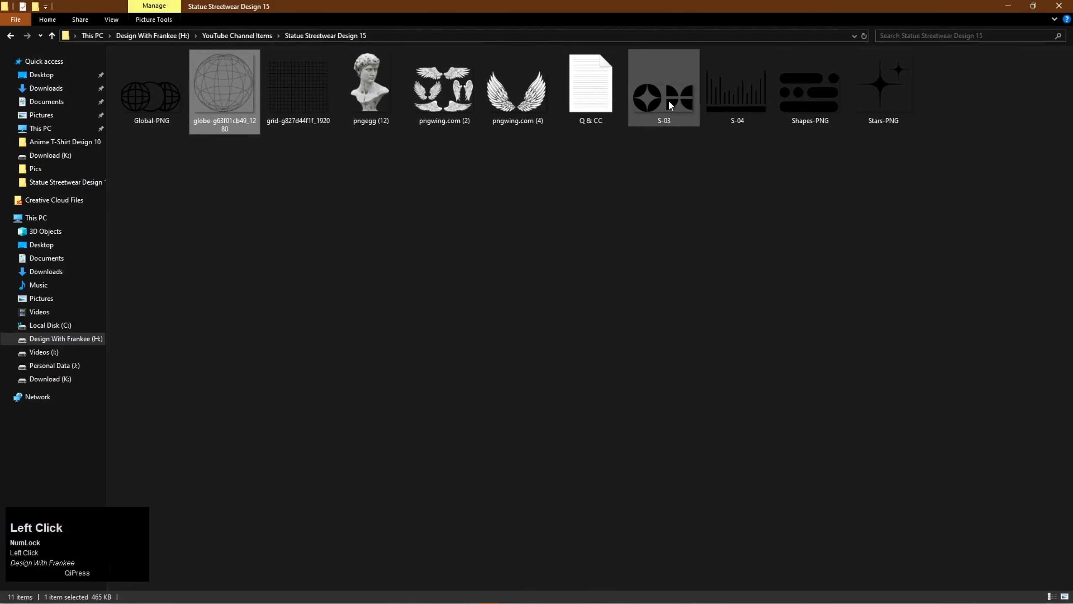
click(666, 99)
drag(663, 96, 525, 473)
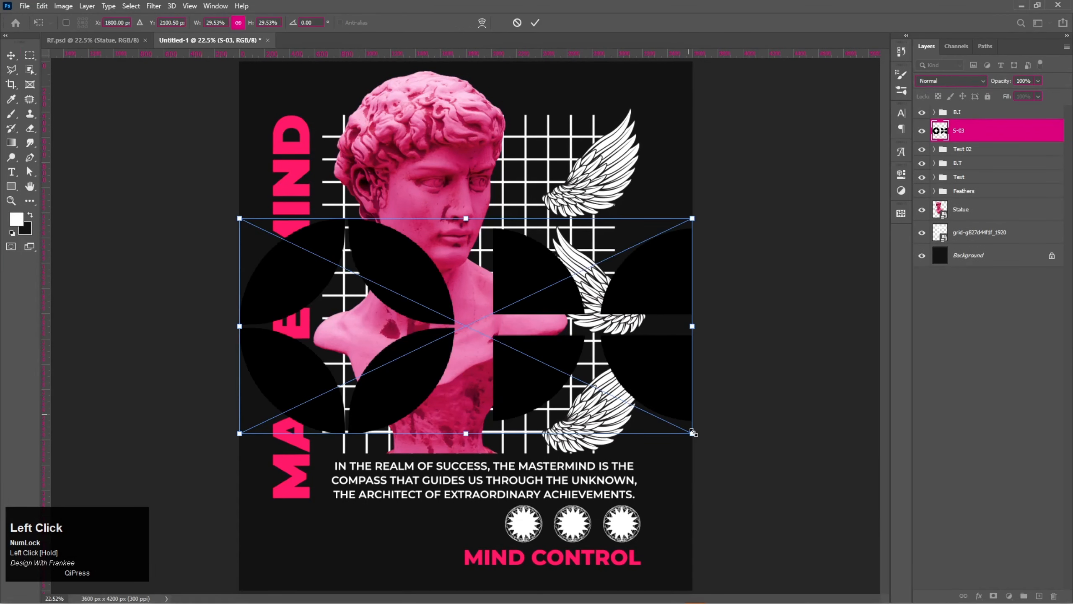
drag(693, 432, 494, 351)
click(976, 135)
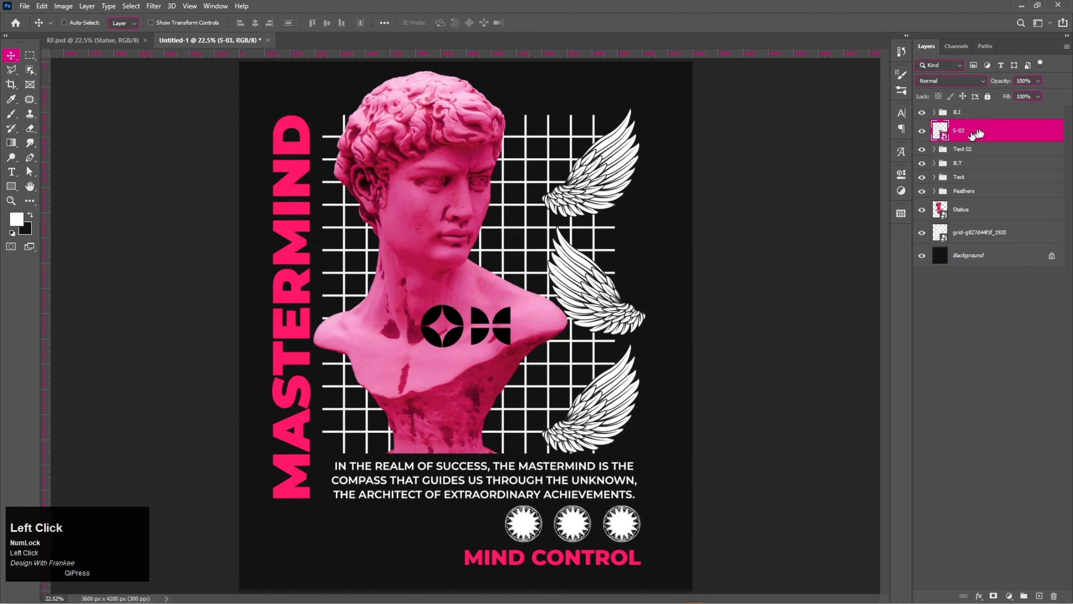
drag(976, 135, 985, 107)
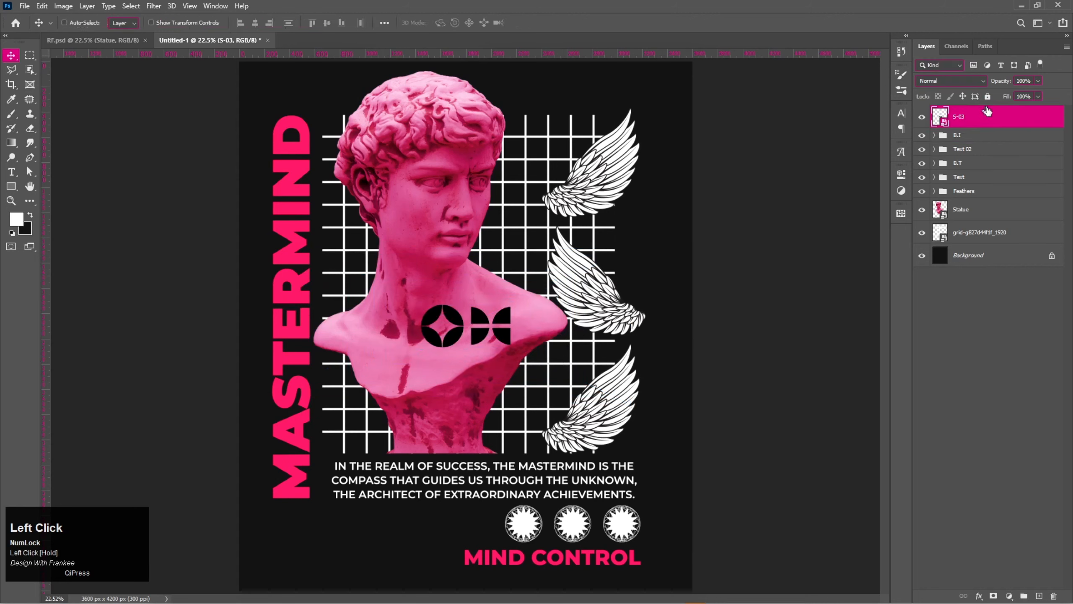
Apply a Color Overlay of ff1869 to the S-03 shapes layer and collapse its effects list
right_click(987, 112)
click(987, 119)
click(682, 298)
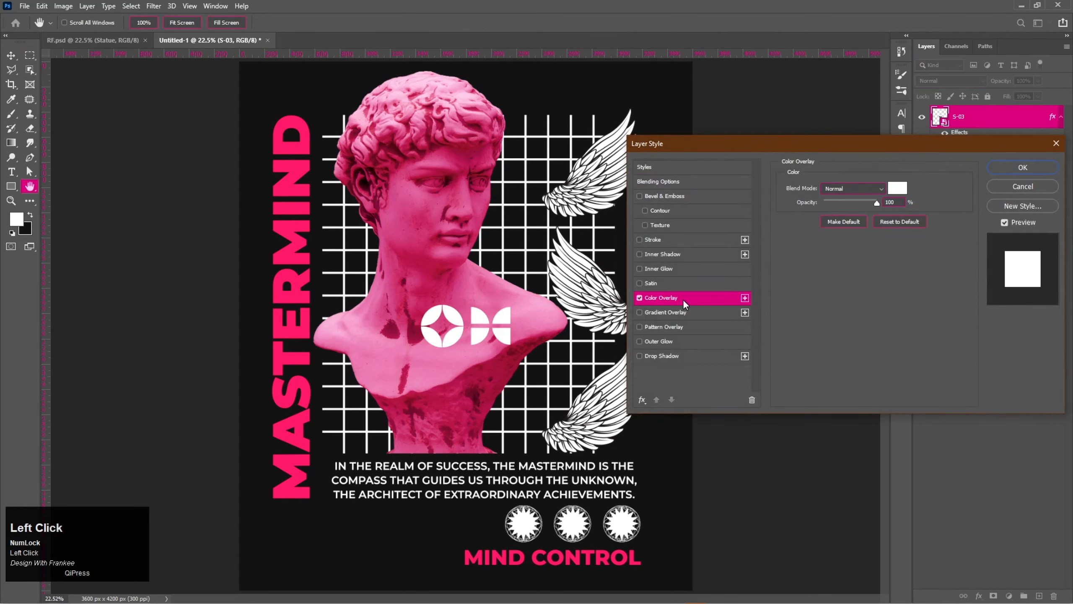
click(898, 189)
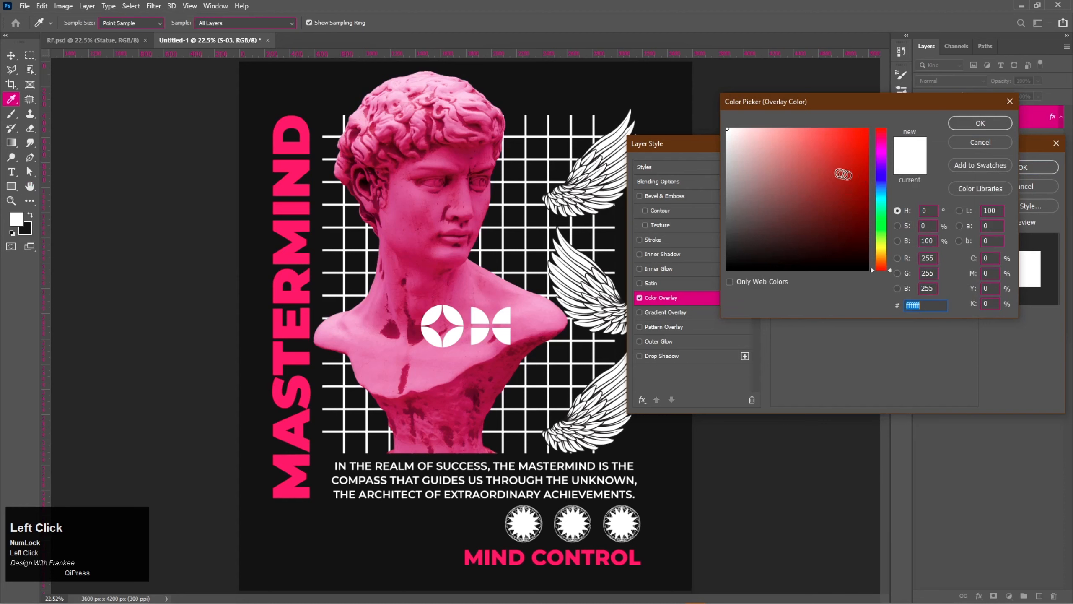
text(ff1869)
key(Return)
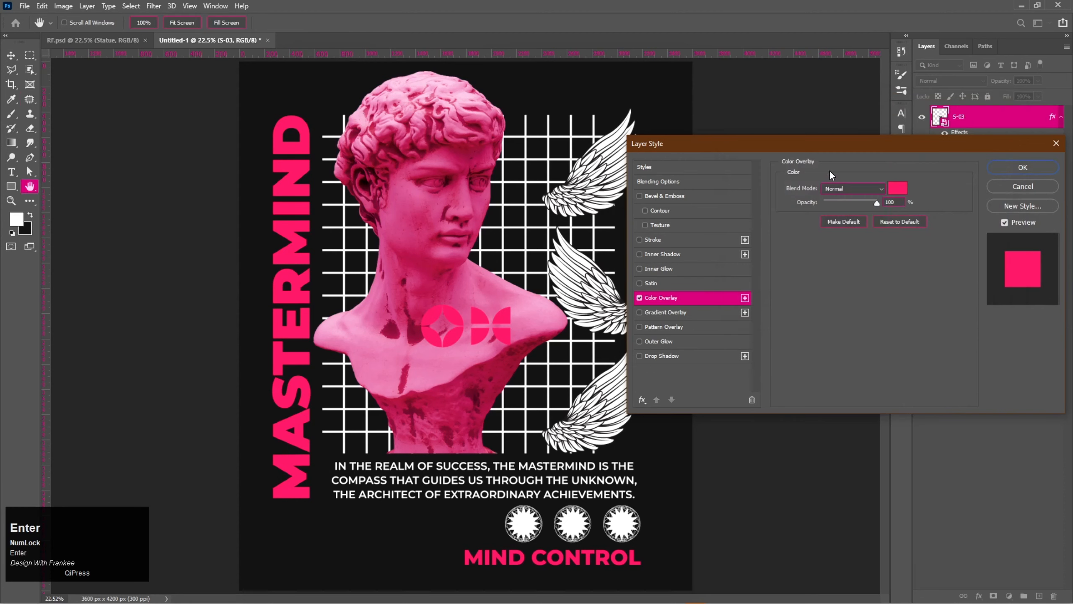
key(Return)
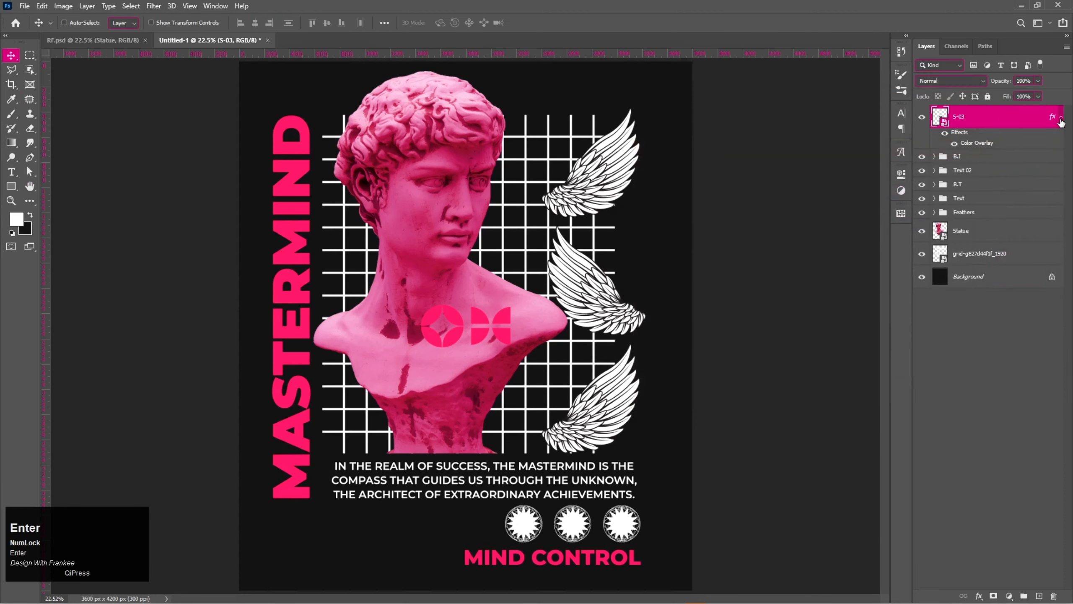
click(1061, 117)
Move the S-03 shapes beside the row of globe badges and scale them down to match the badges' height
drag(473, 330, 463, 531)
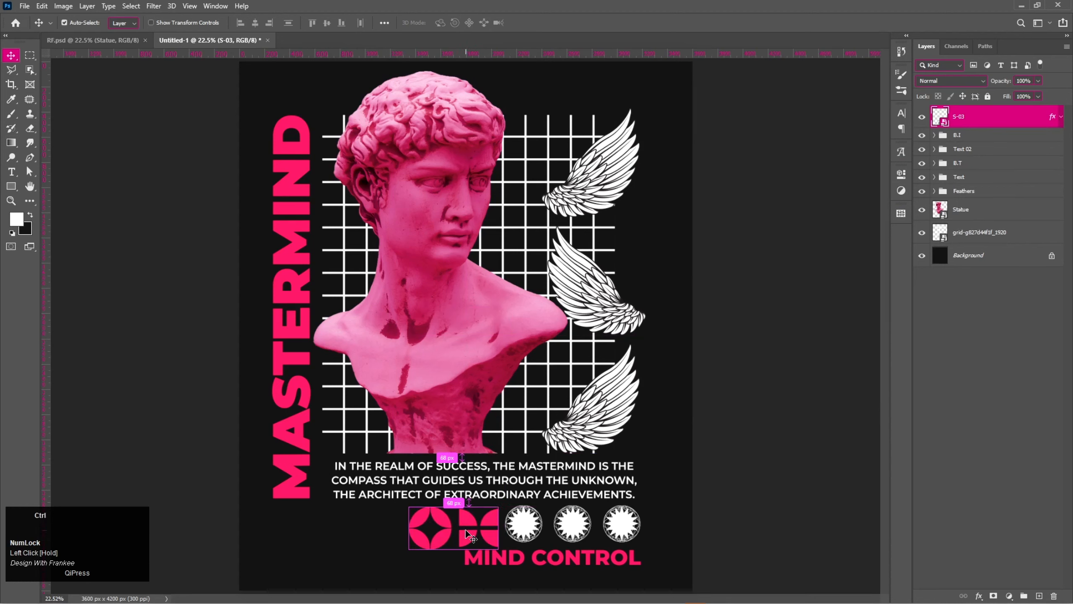
key(ctrl+t)
drag(410, 506, 467, 532)
double_click(475, 526)
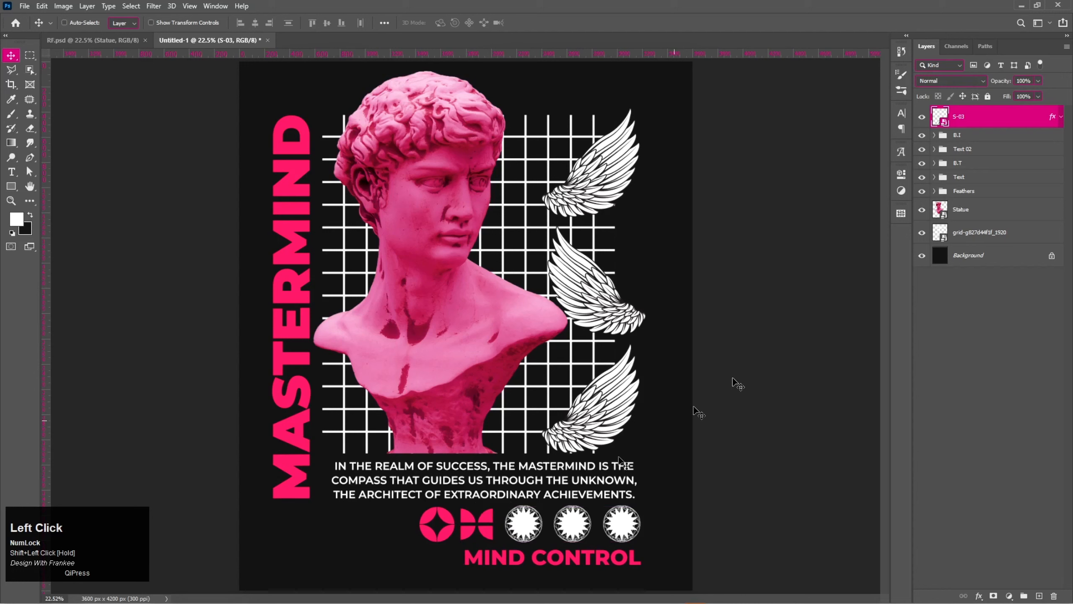
Group the S-03 shapes layer together with the globe badges group directly beneath it
shift+click(967, 136)
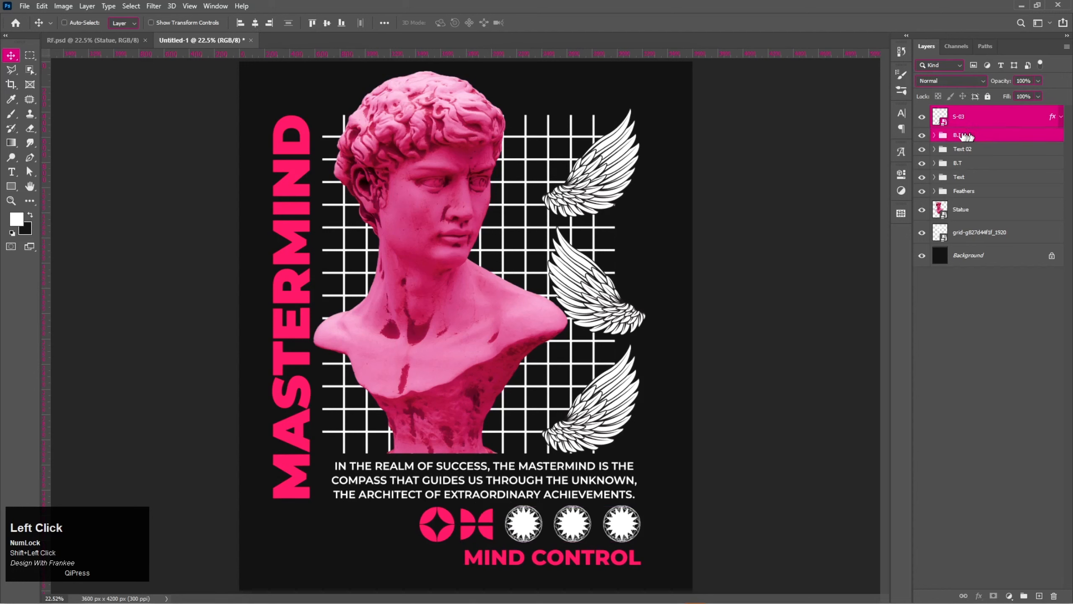
click(922, 136)
click(922, 135)
key(ctrl+g)
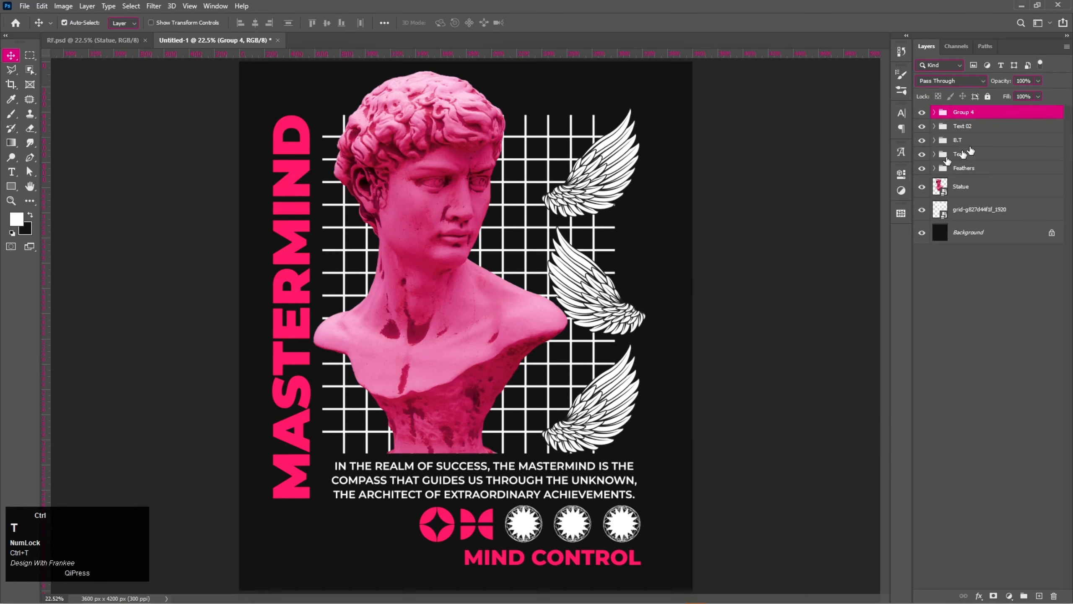
Scale the shapes and badges group to about 80%, keeping its right edge in place, to match MIND CONTROL's width
key(t)
key(v)
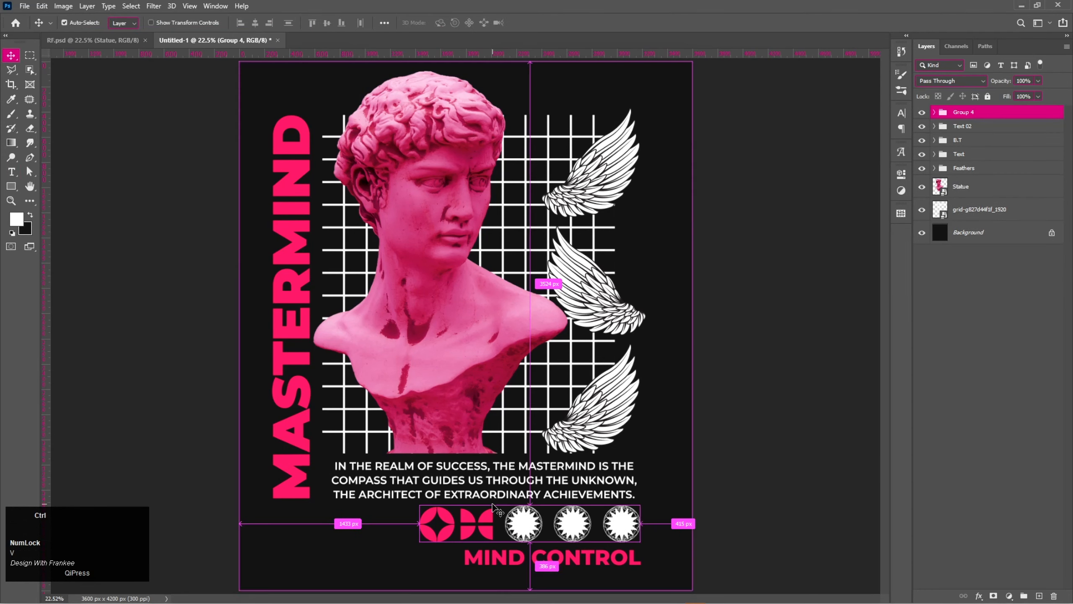
key(ctrl+t)
drag(426, 524, 466, 526)
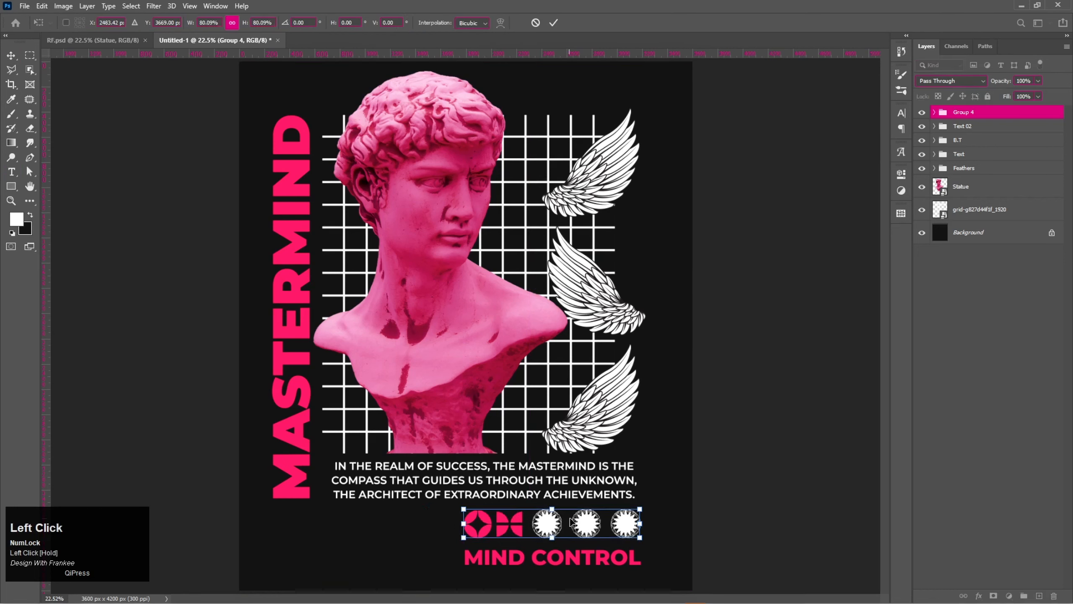
double_click(571, 524)
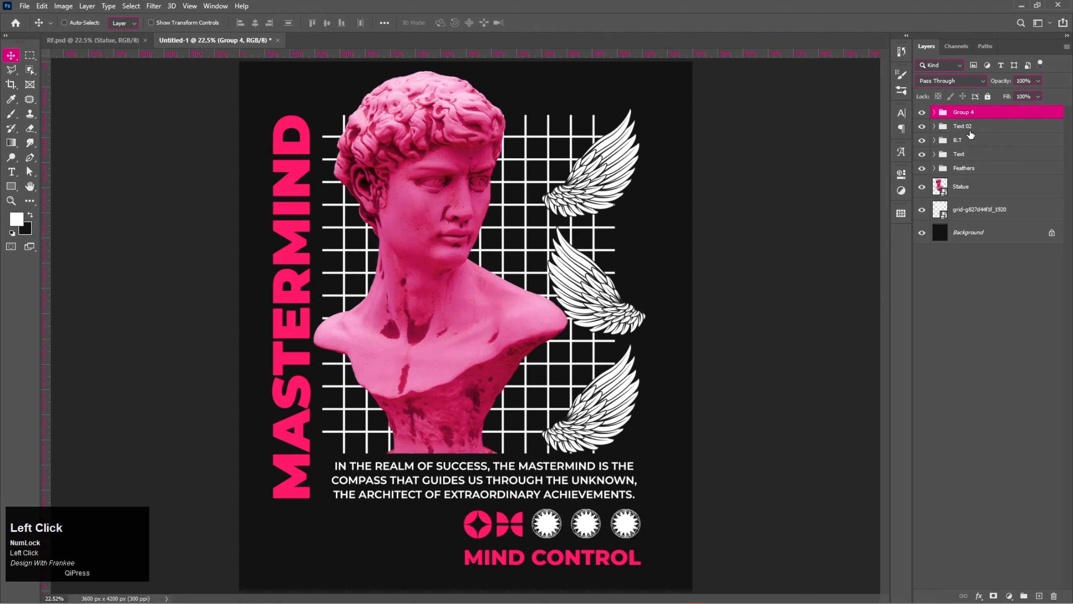
Select the Text 02 group, check it by toggling its visibility, and move MIND CONTROL slightly up toward the badge row
click(971, 127)
click(922, 127)
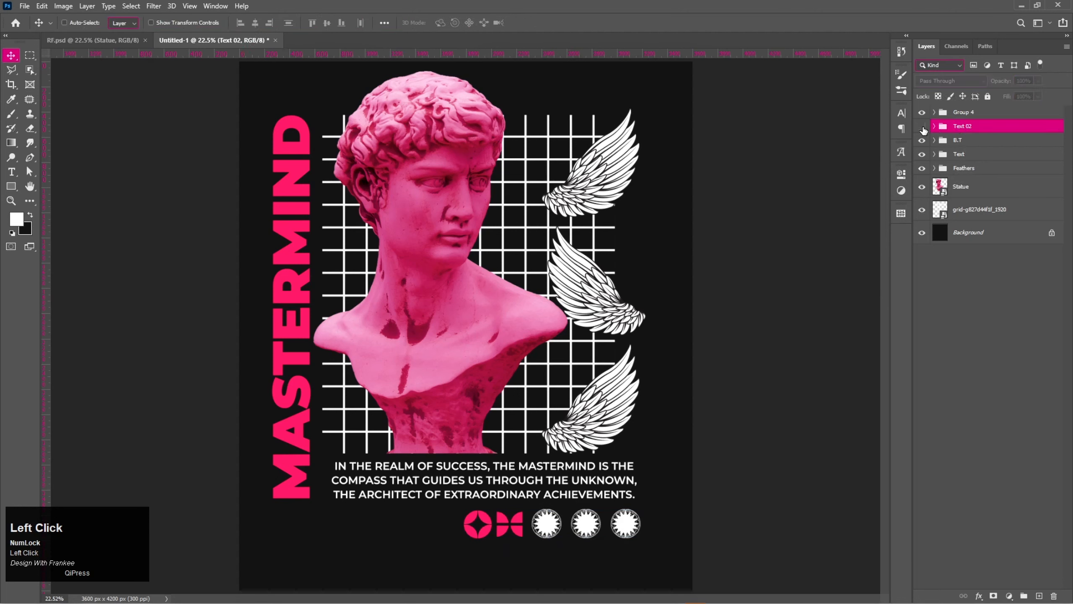
click(923, 127)
drag(572, 558, 574, 560)
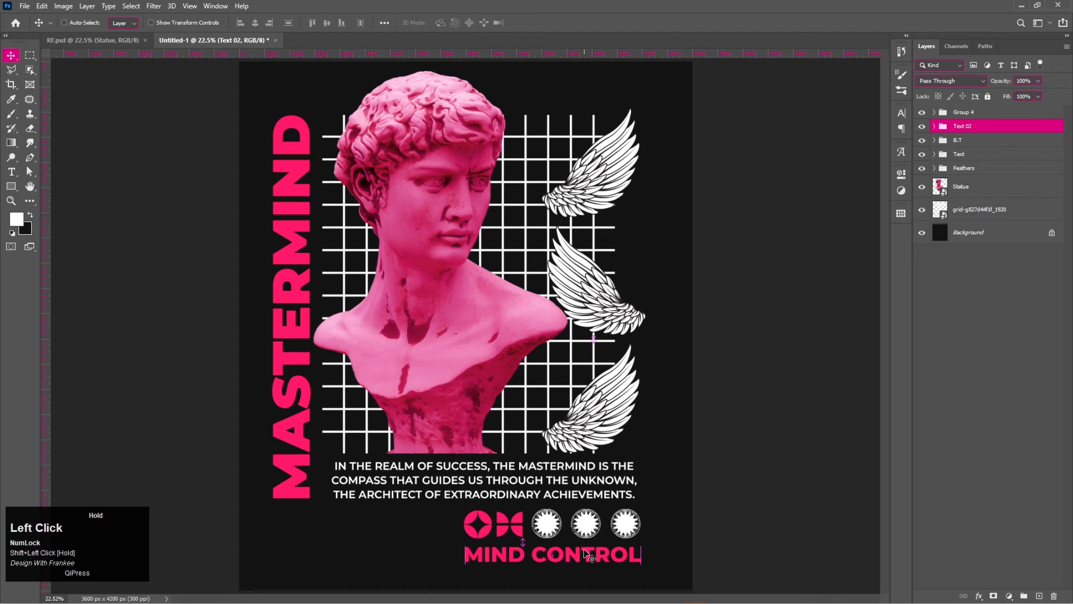
Place the Global-PNG image from the File Explorer project folder into the design above the Text 02 group
click(488, 598)
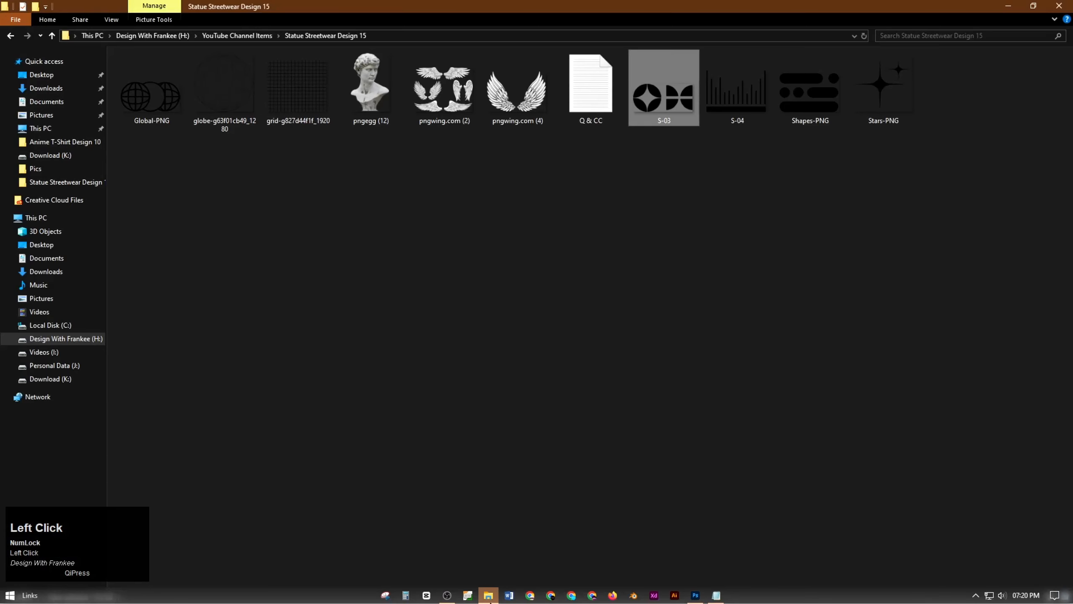
click(168, 106)
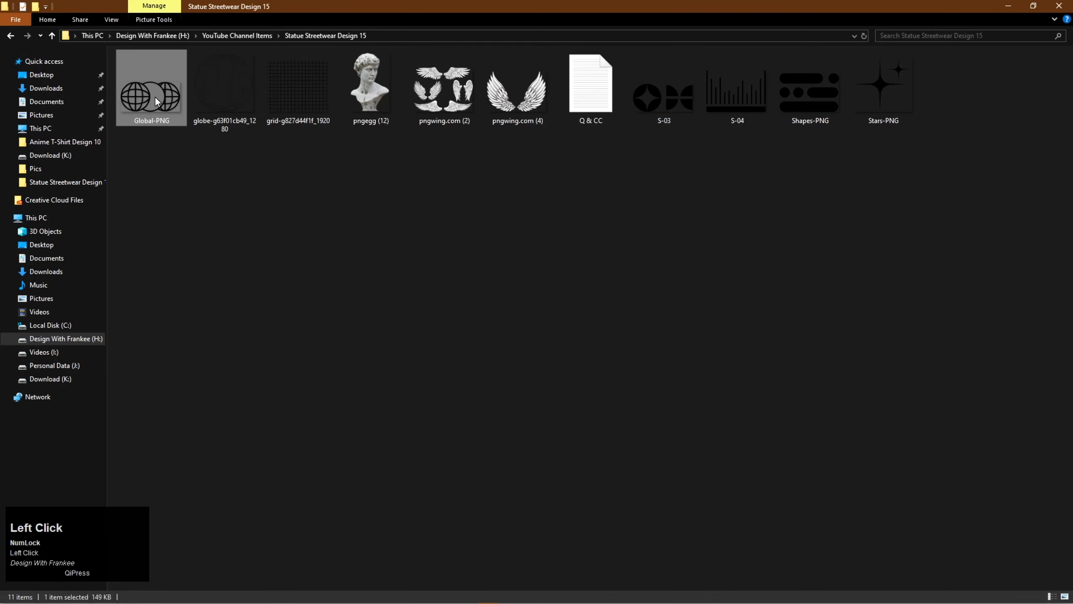
drag(156, 101, 624, 259)
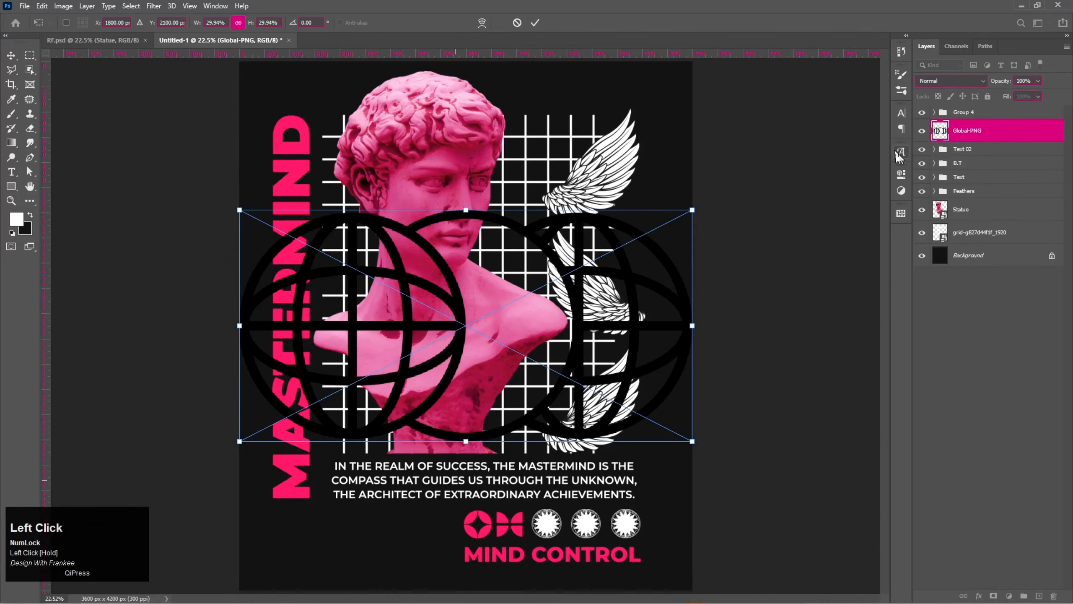
click(697, 237)
Apply the same pink Color Overlay to the Global-PNG layer
right_click(991, 133)
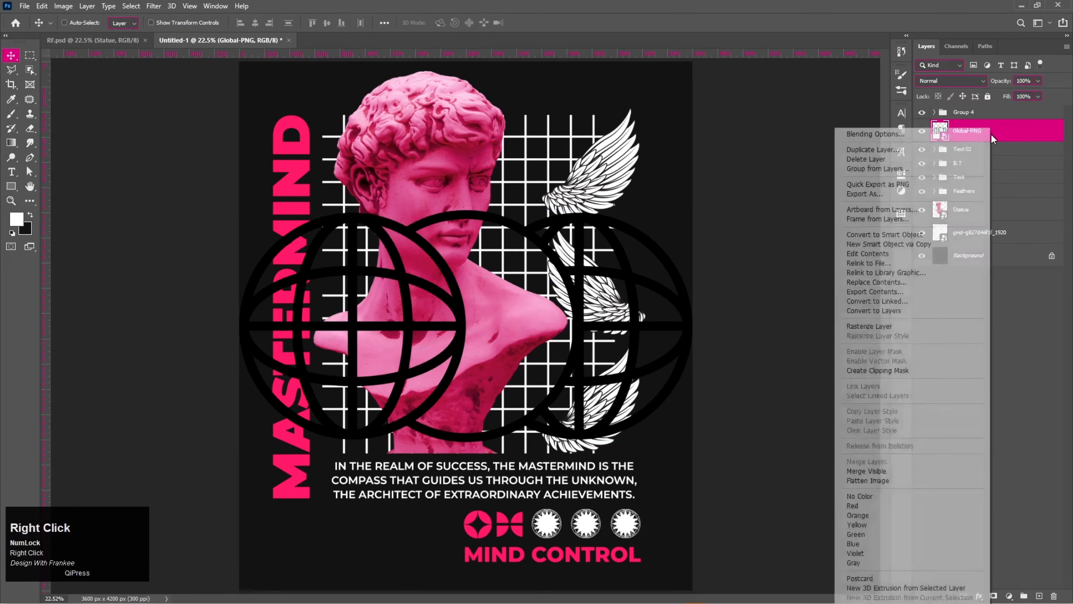
click(971, 135)
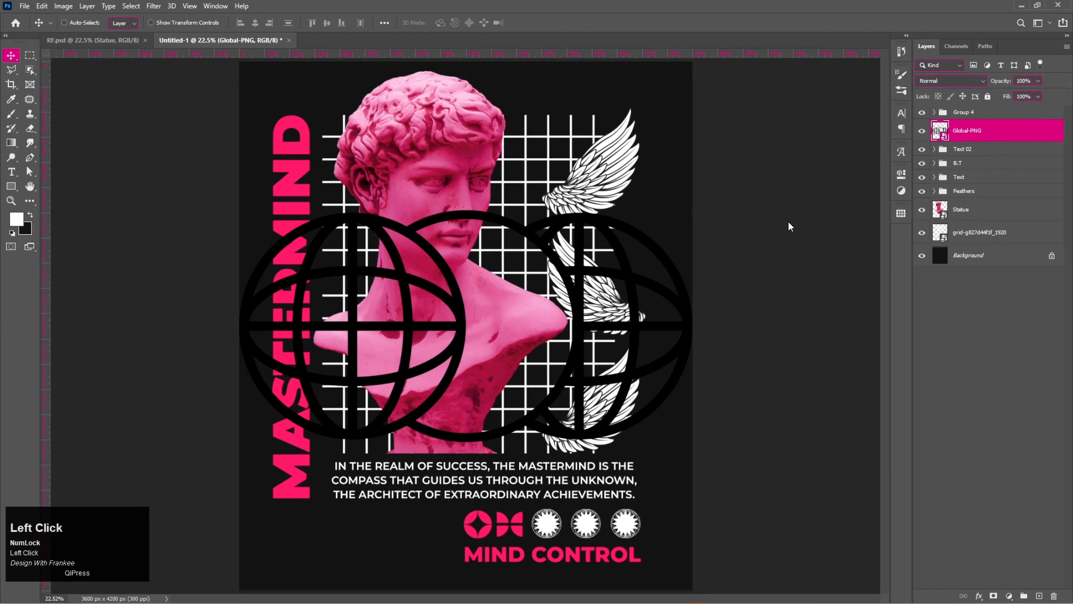
click(697, 298)
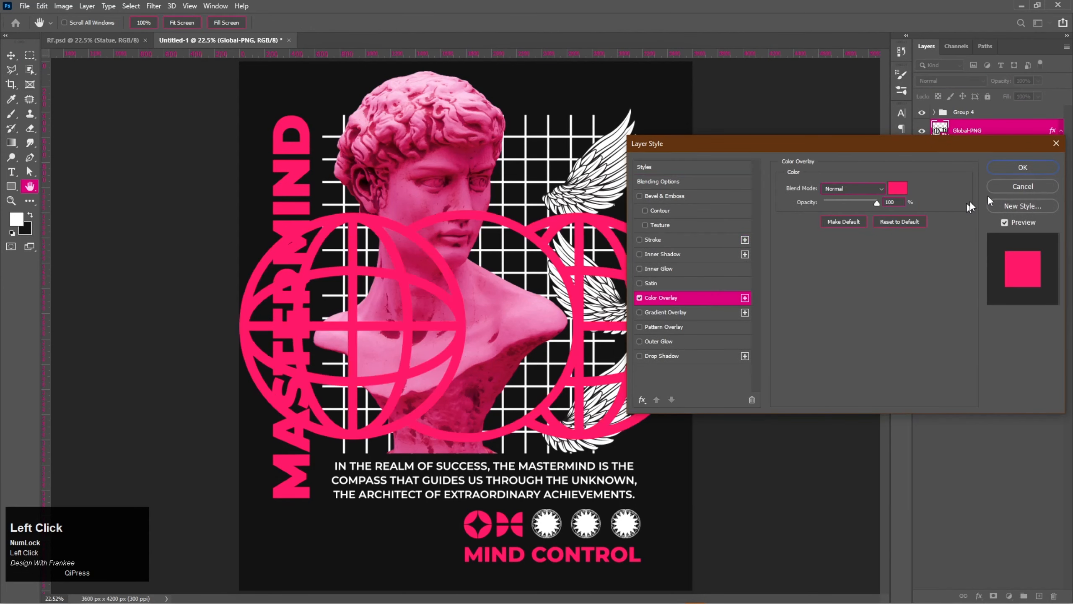
click(1021, 167)
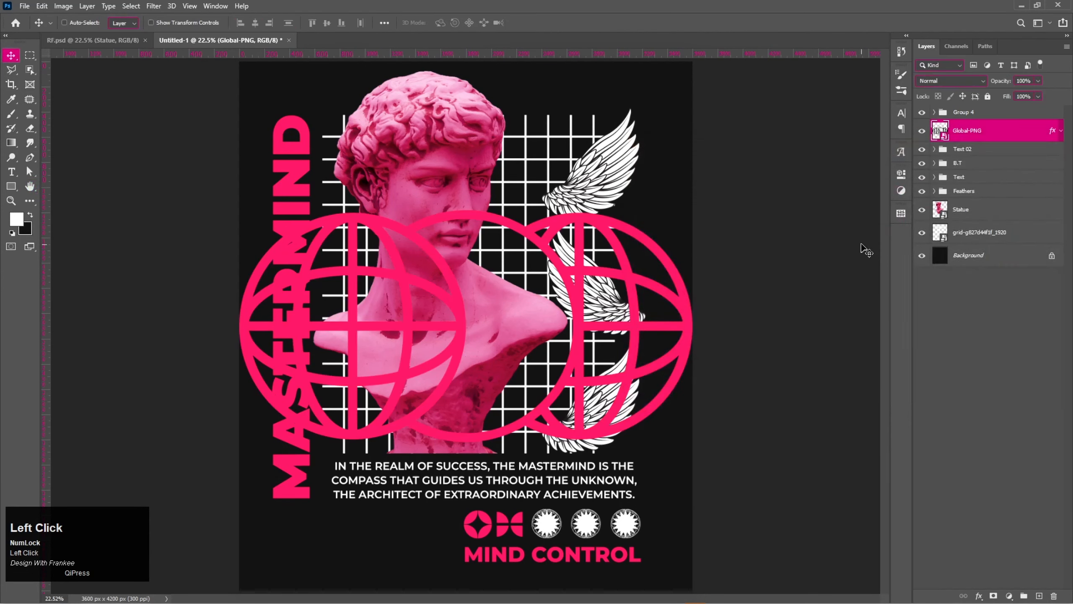
Rotate the Global-PNG globes -90° and scale them down to fit just left of the badge row and MIND CONTROL
key(ctrl+t)
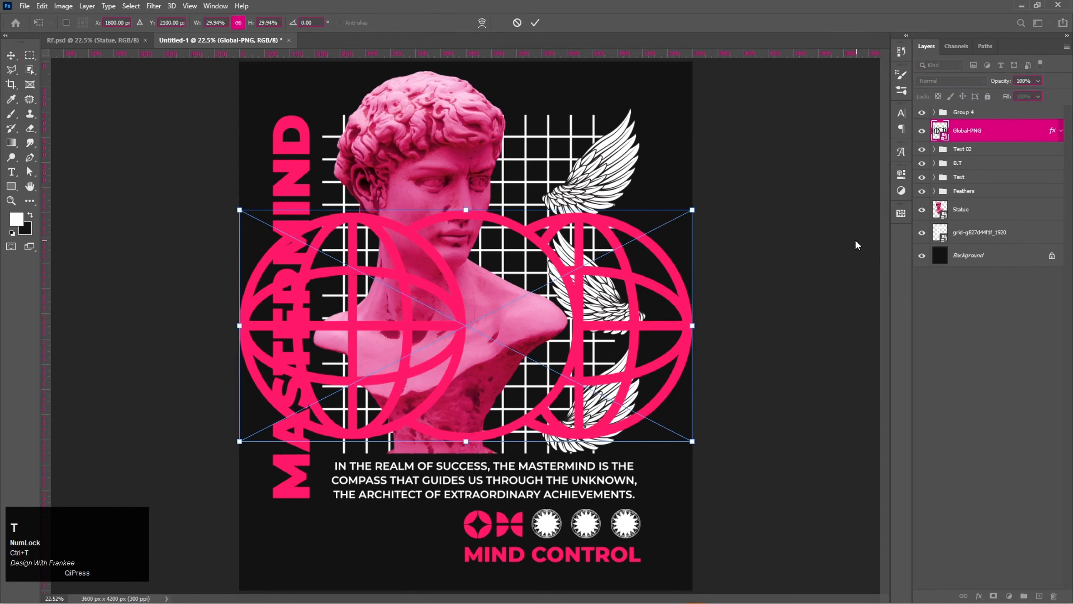
drag(729, 171, 371, 149)
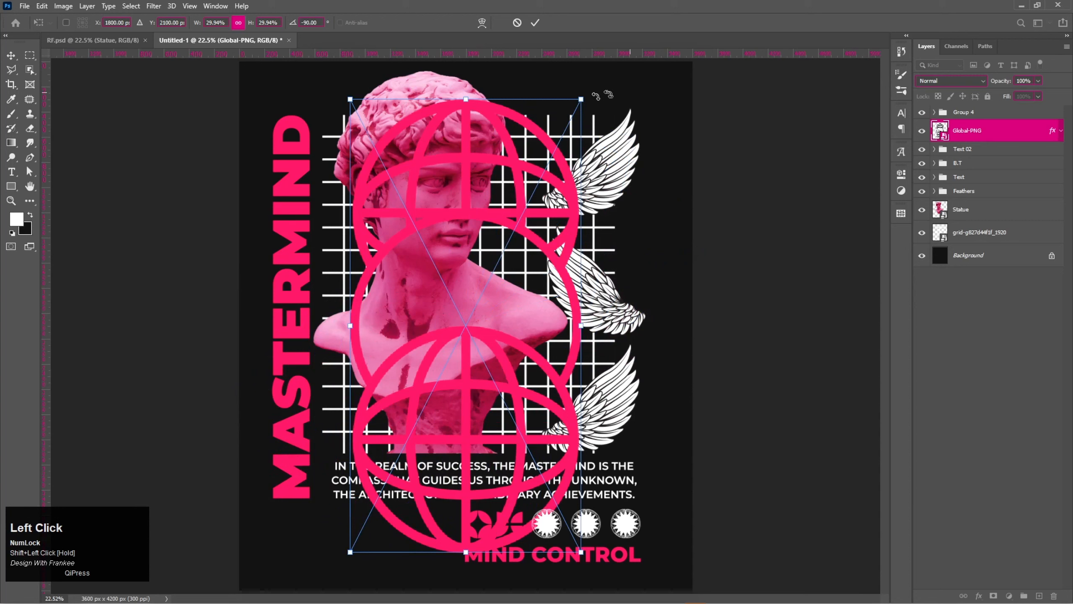
drag(581, 99, 442, 510)
drag(441, 561, 441, 562)
double_click(446, 535)
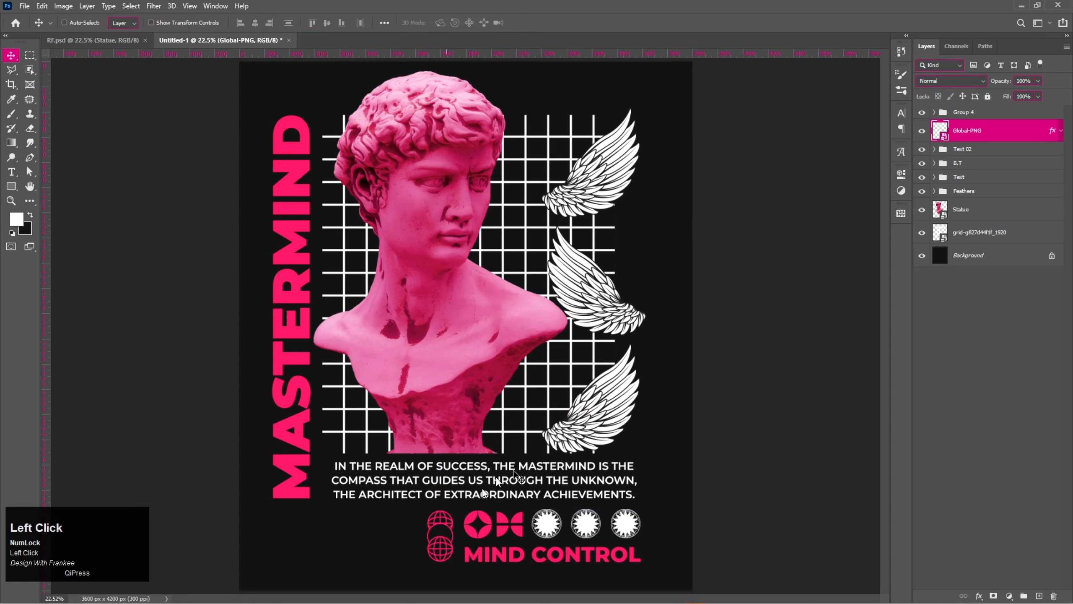
Place the S-04 bar graphic from the File Explorer project folder into the design above the Global-PNG layer
click(489, 596)
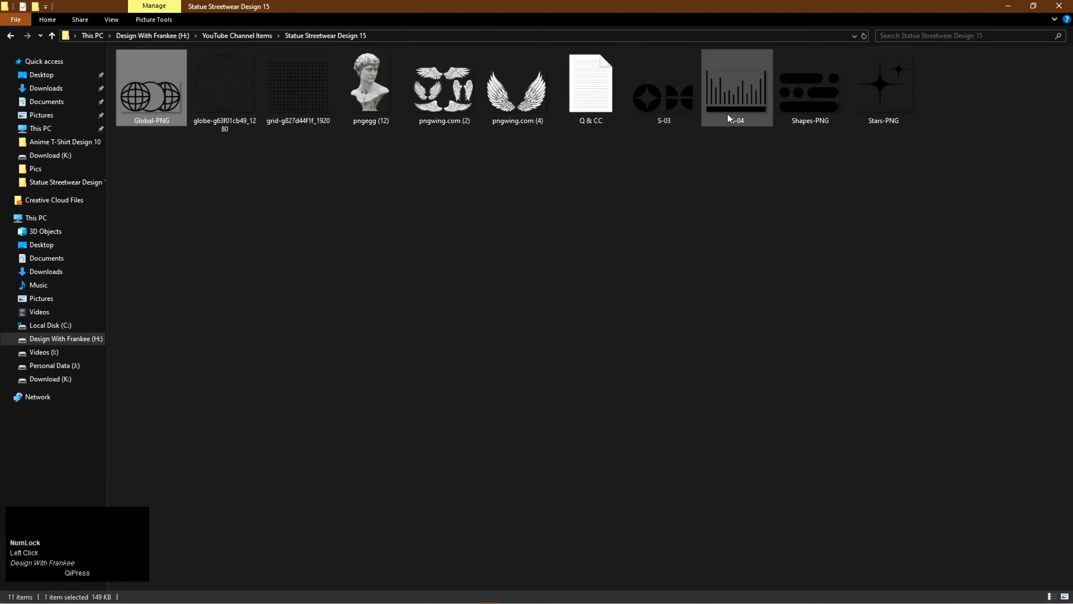
click(740, 105)
drag(811, 543, 384, 418)
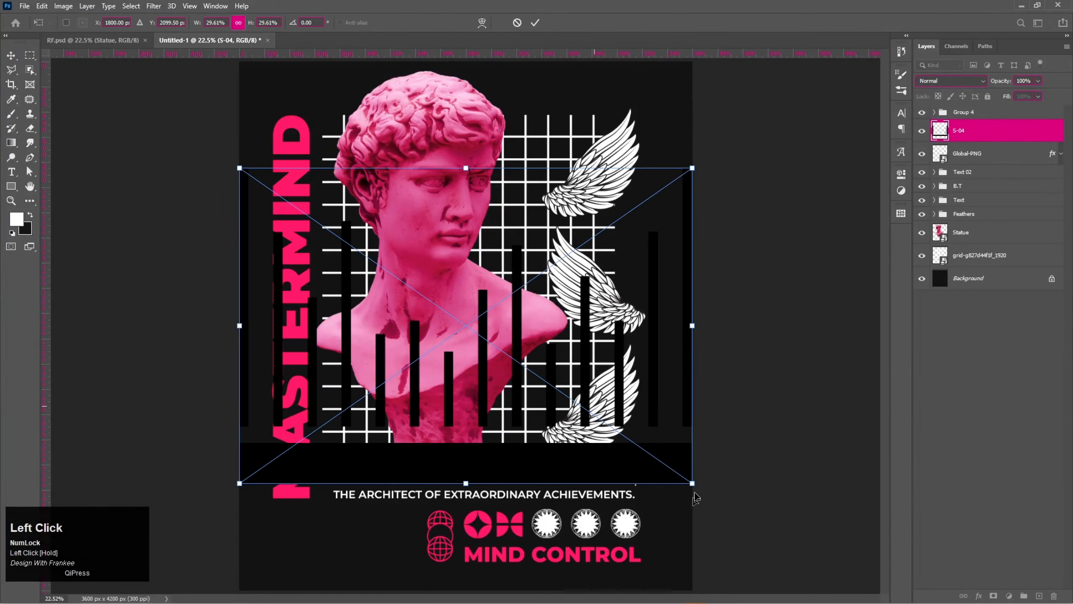
Scale the S-04 bars to 4.80% left of the globes and copy the Global-PNG layer's pink overlay onto them
drag(692, 485, 477, 373)
drag(466, 328, 381, 511)
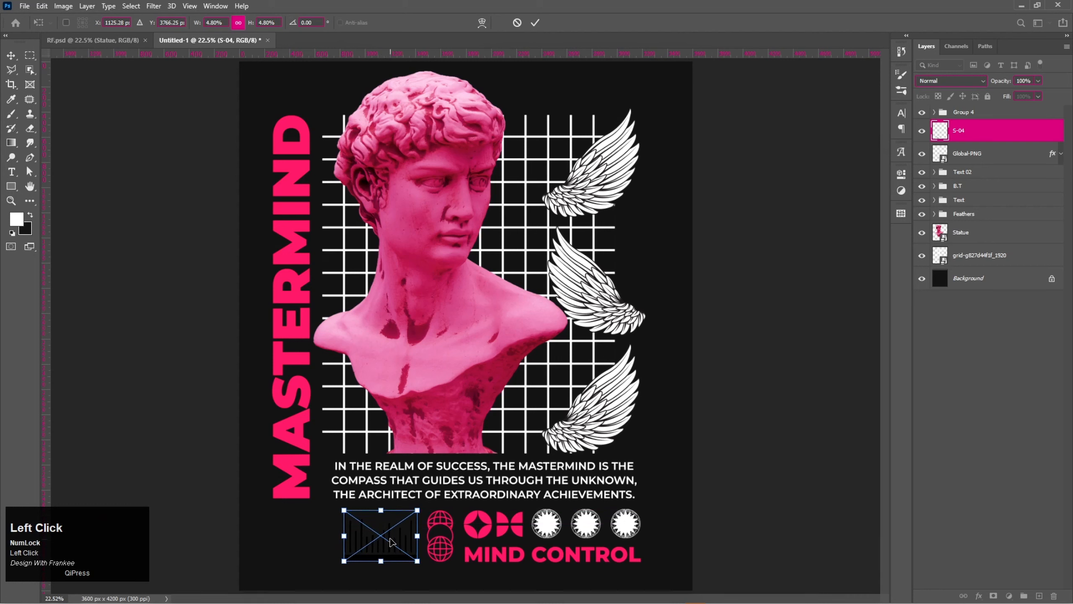
drag(391, 543, 389, 543)
click(685, 353)
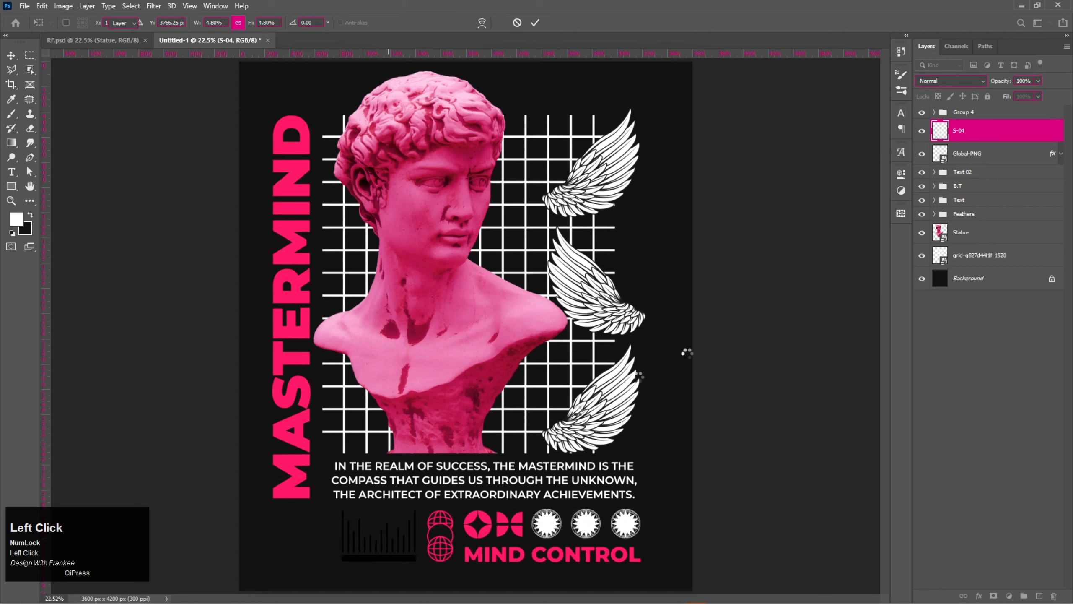
drag(1053, 157, 1054, 132)
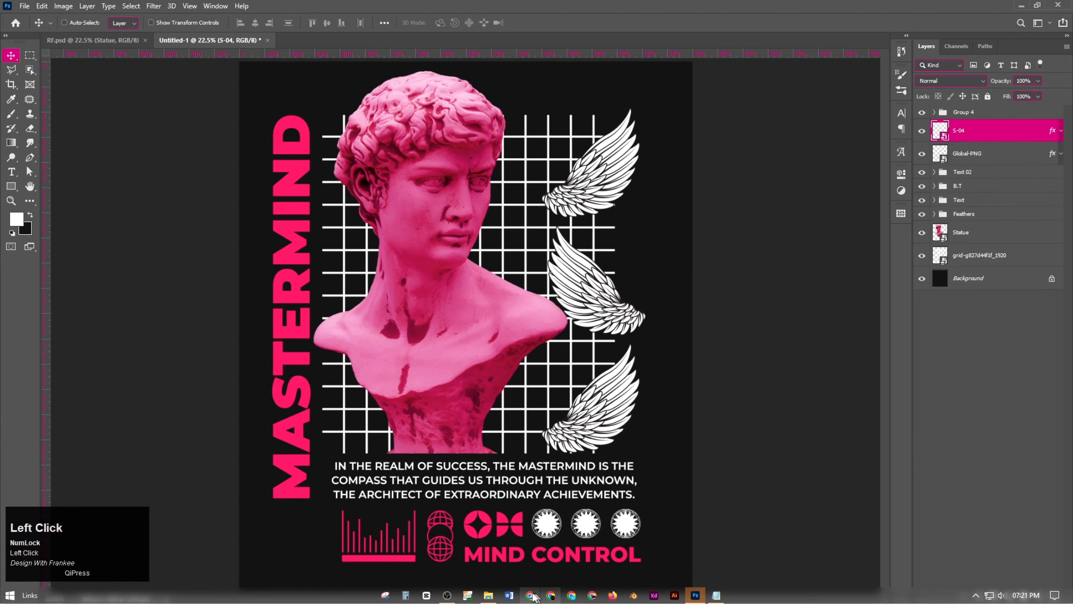
Place the Shapes-PNG image from the File Explorer project folder and copy the S-04 layer's pink overlay onto it
click(488, 596)
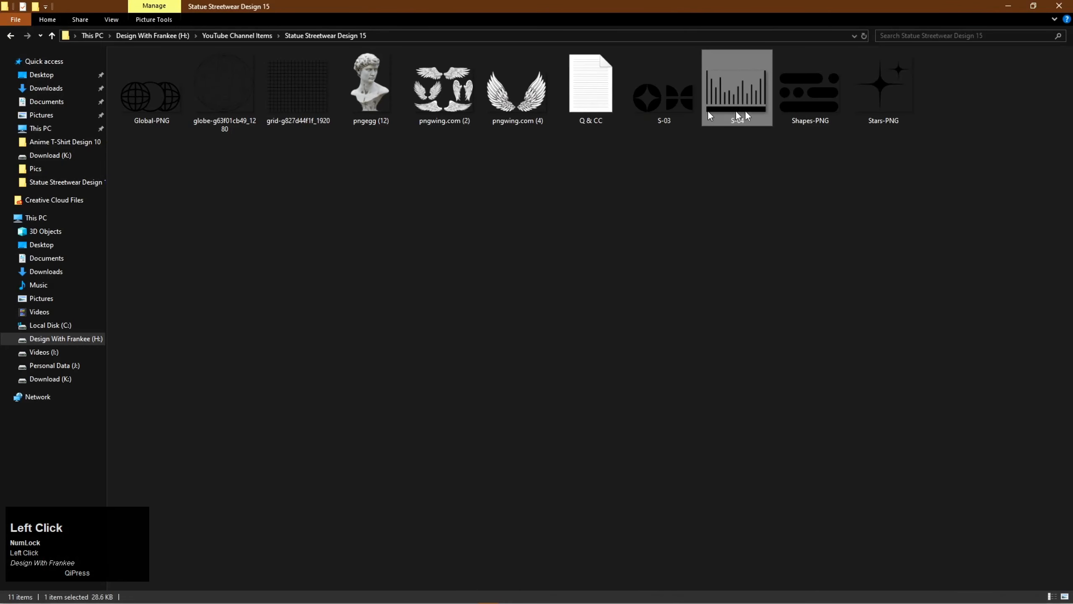
click(812, 101)
drag(812, 102, 458, 478)
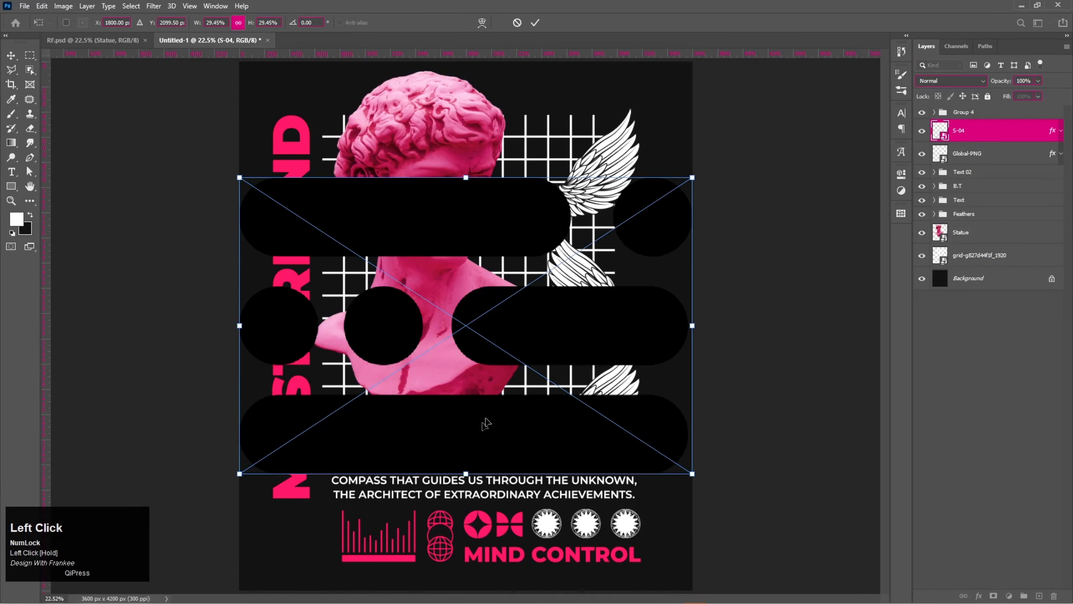
key(Return)
drag(1054, 157, 1053, 131)
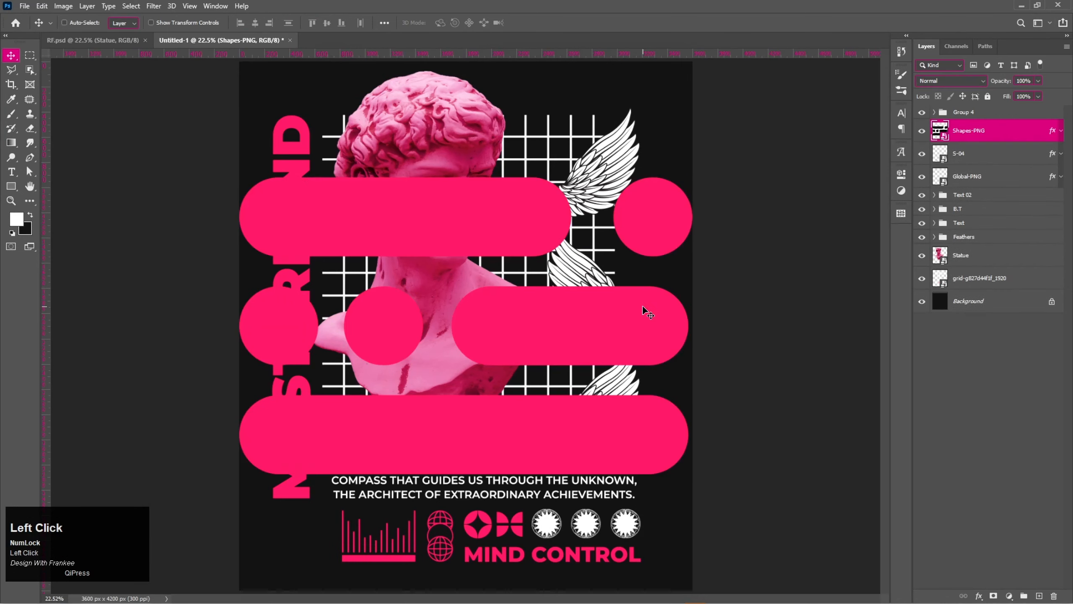
Rotate the Shapes-PNG graphic -90° and scale it to 3.41%, directly below MASTERMIND and level with the row of bars and globes
key(ctrl+t)
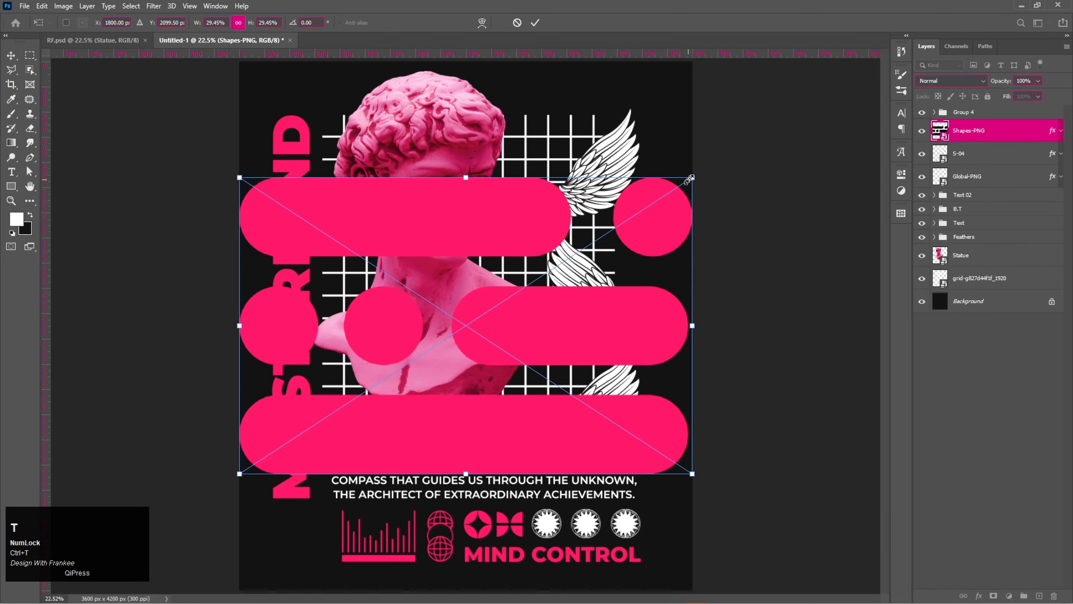
drag(689, 180, 484, 287)
drag(468, 322, 301, 514)
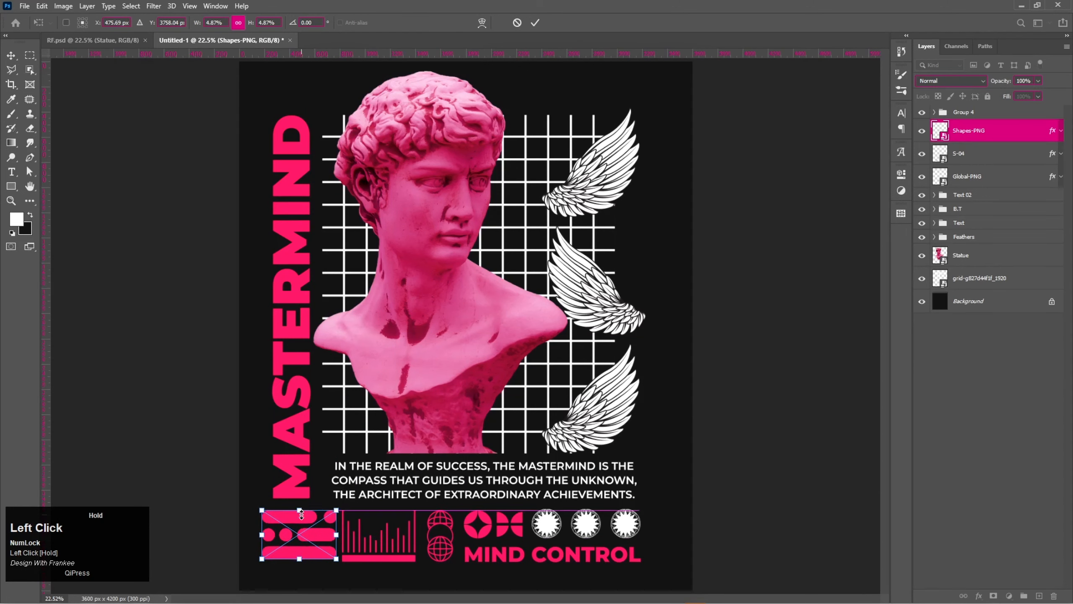
drag(301, 559, 299, 541)
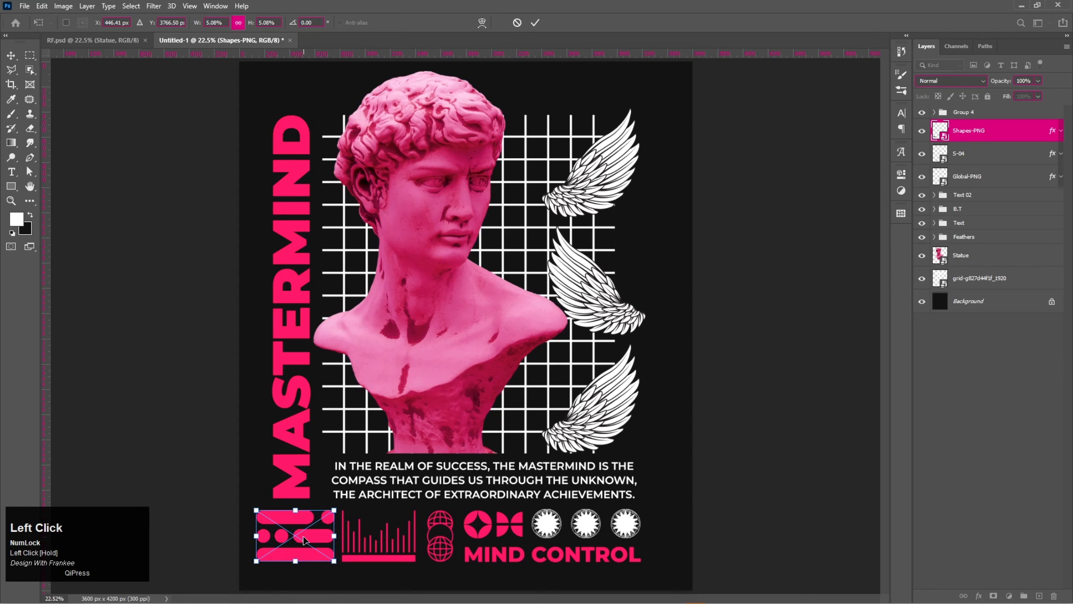
drag(366, 487, 242, 464)
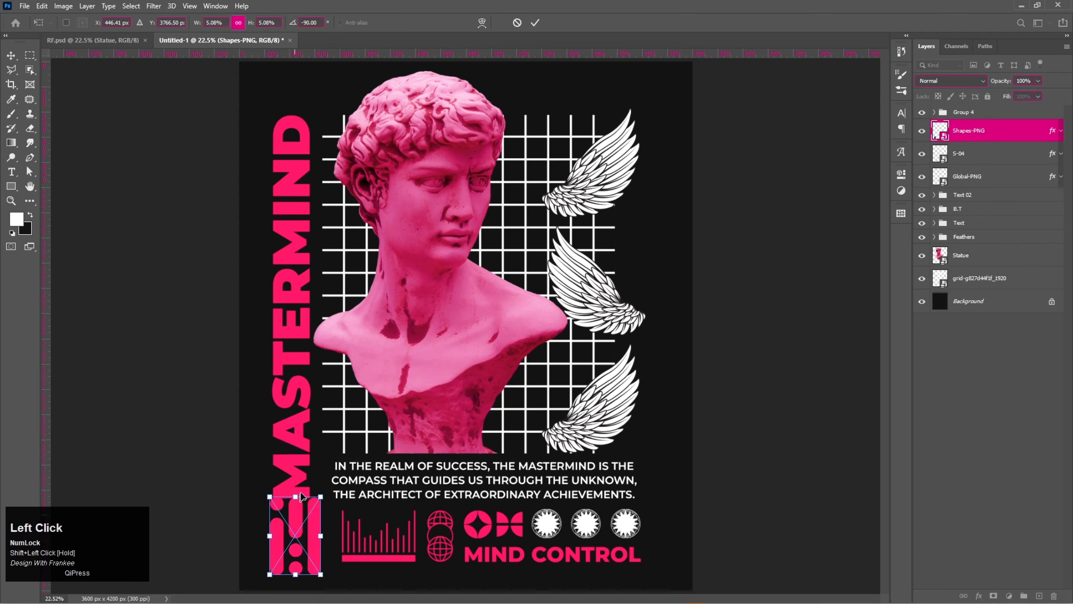
drag(299, 495, 299, 504)
drag(295, 573, 291, 533)
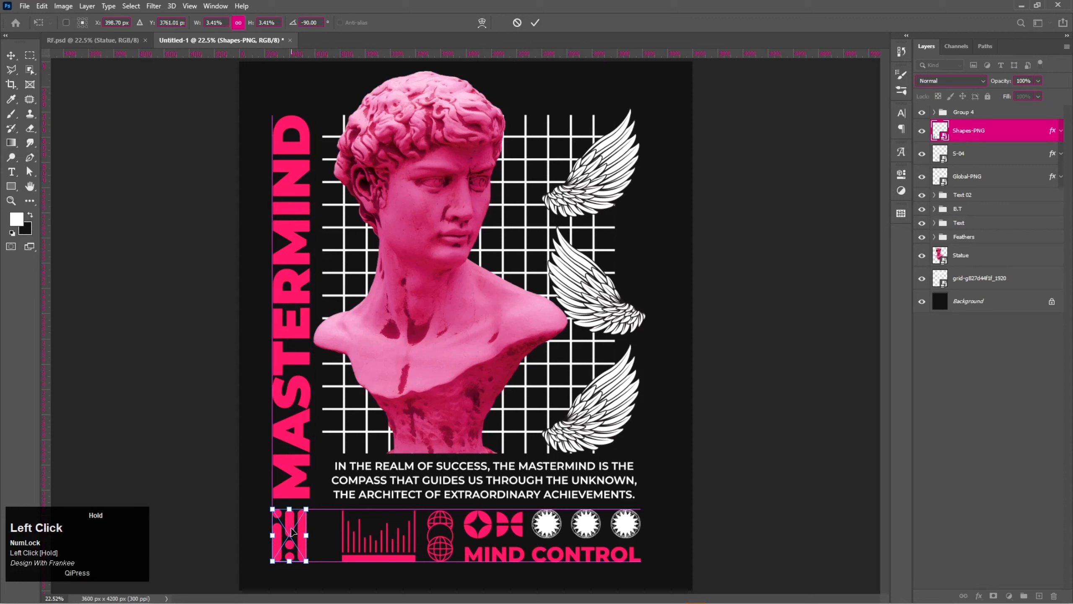
double_click(292, 532)
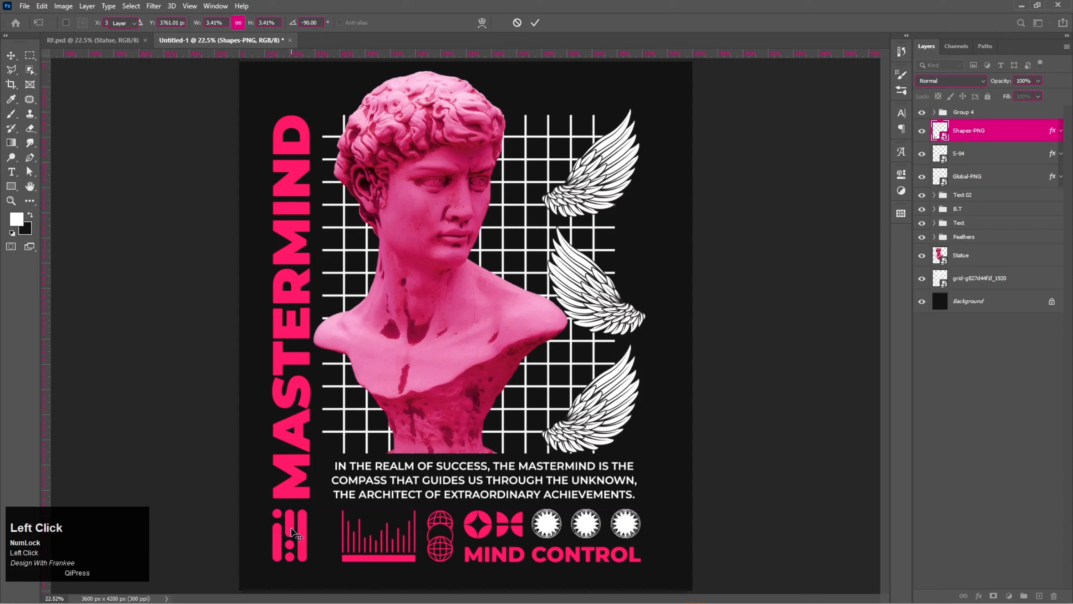
Distribute the Shapes-PNG, S-04 and Global-PNG layers evenly in the horizontal direction and group them
shift+click(1010, 178)
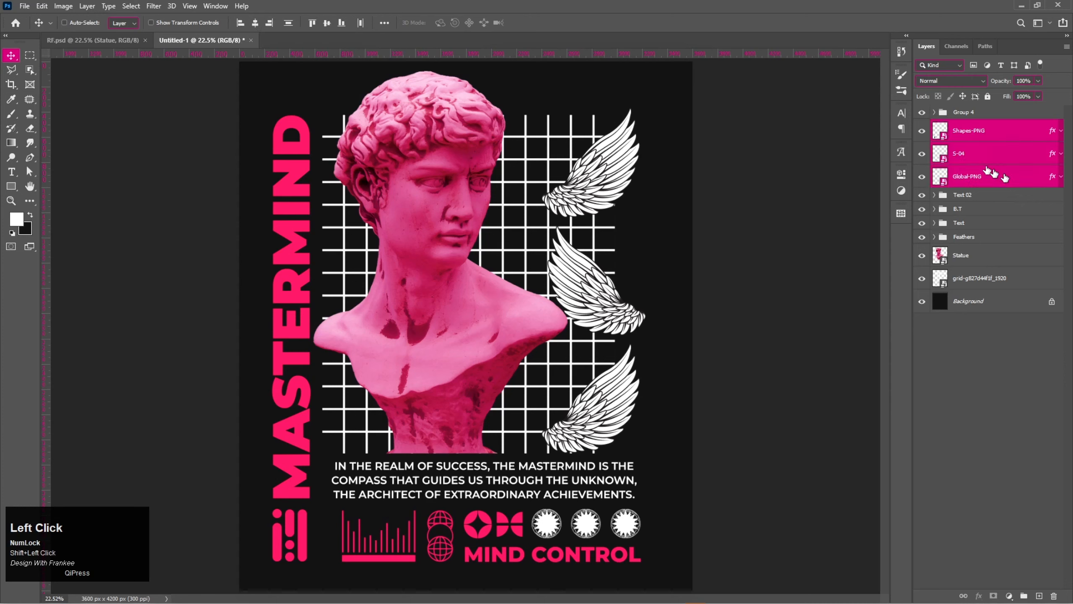
click(361, 23)
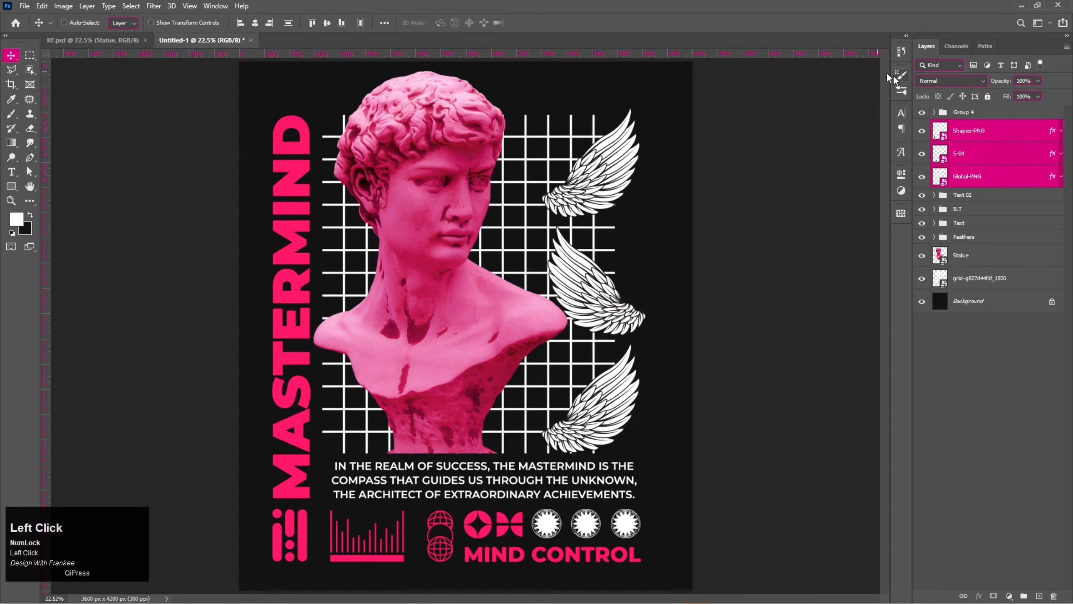
key(ctrl+g)
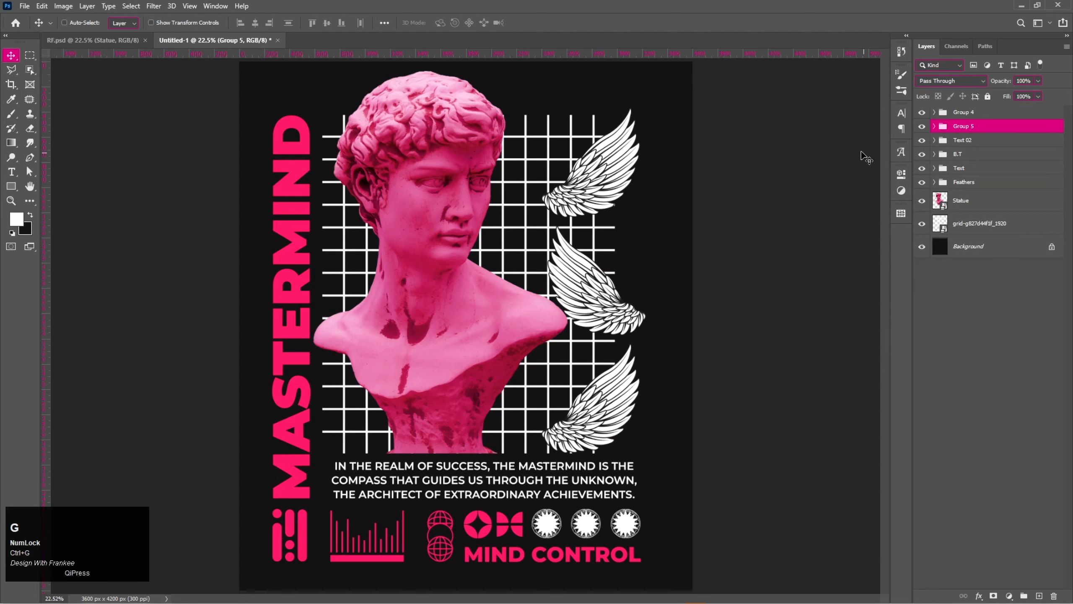
Combine all layers and groups above the Background, from Group 4 down to the grid, into one group
click(998, 114)
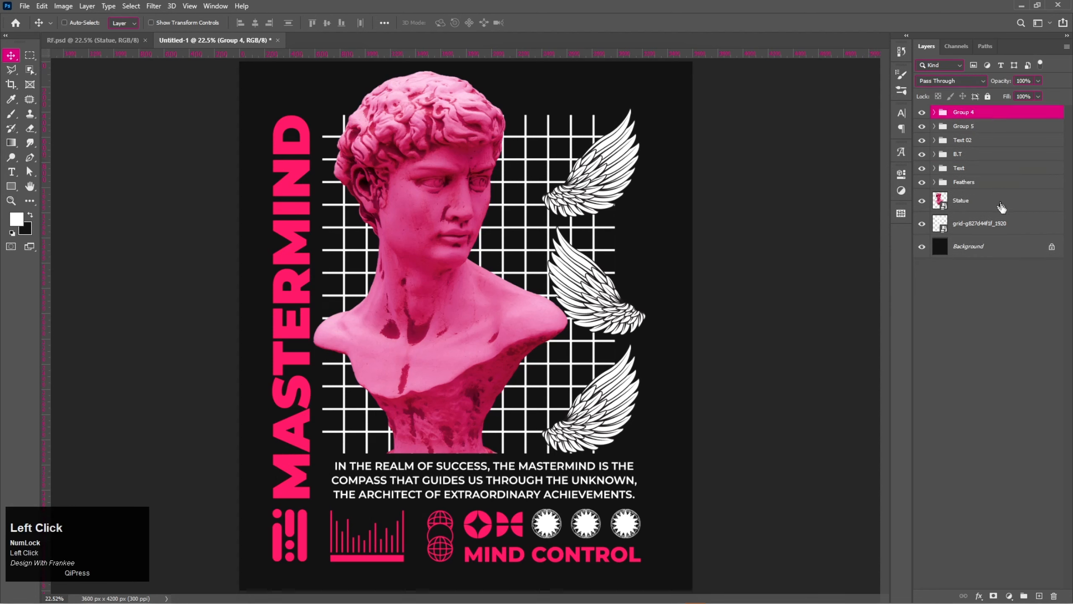
shift+click(1011, 229)
key(ctrl+g)
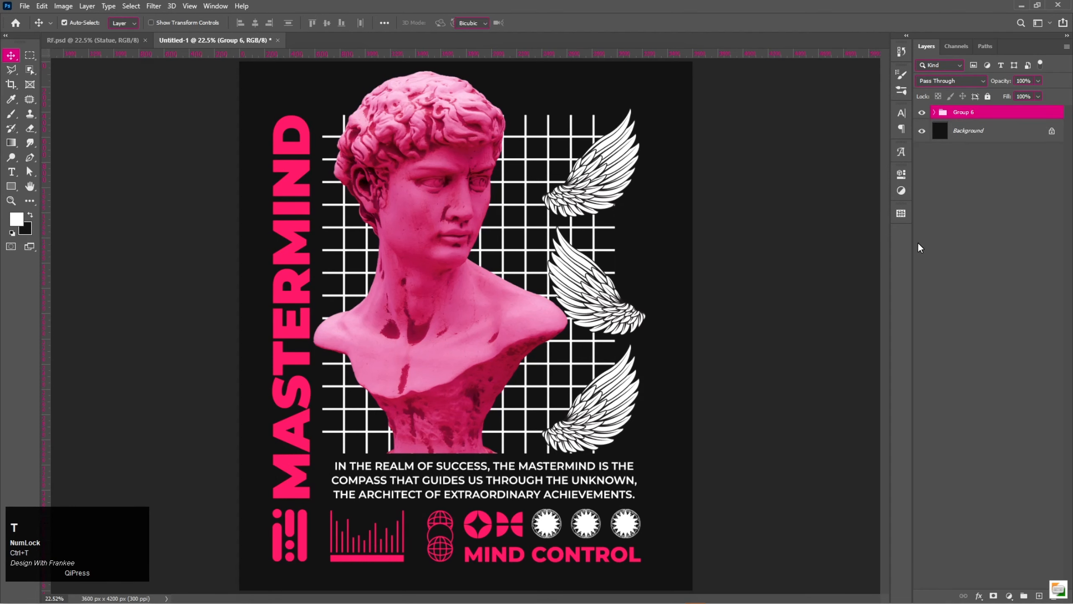
key(ctrl+t)
click(182, 170)
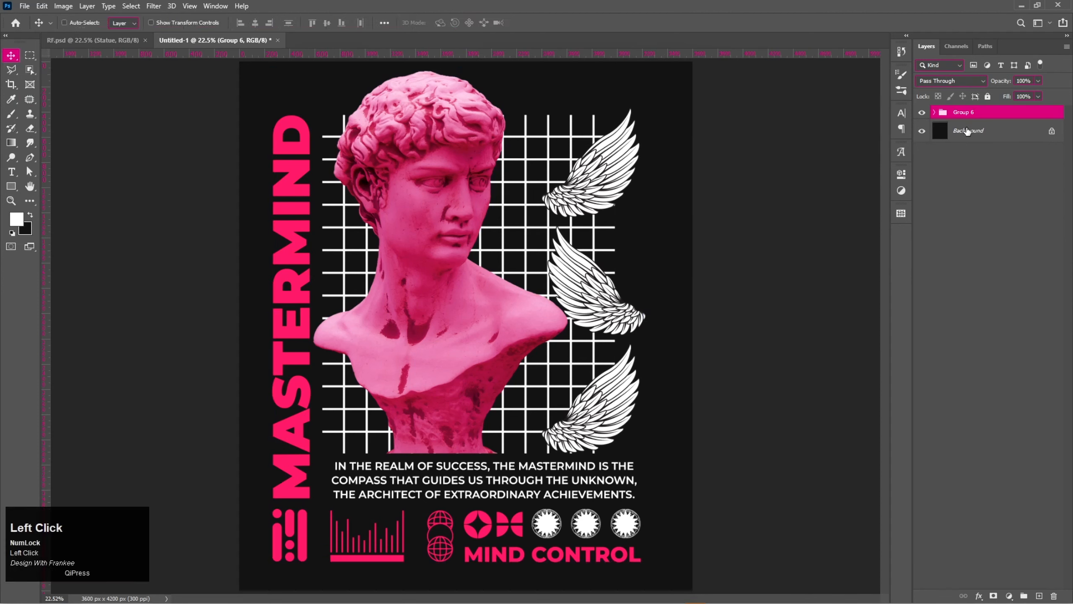
Center the whole design group horizontally and vertically on the canvas, deselect, and check the artwork by toggling the group's visibility
key(ctrl+a)
click(256, 23)
click(327, 23)
key(ctrl)
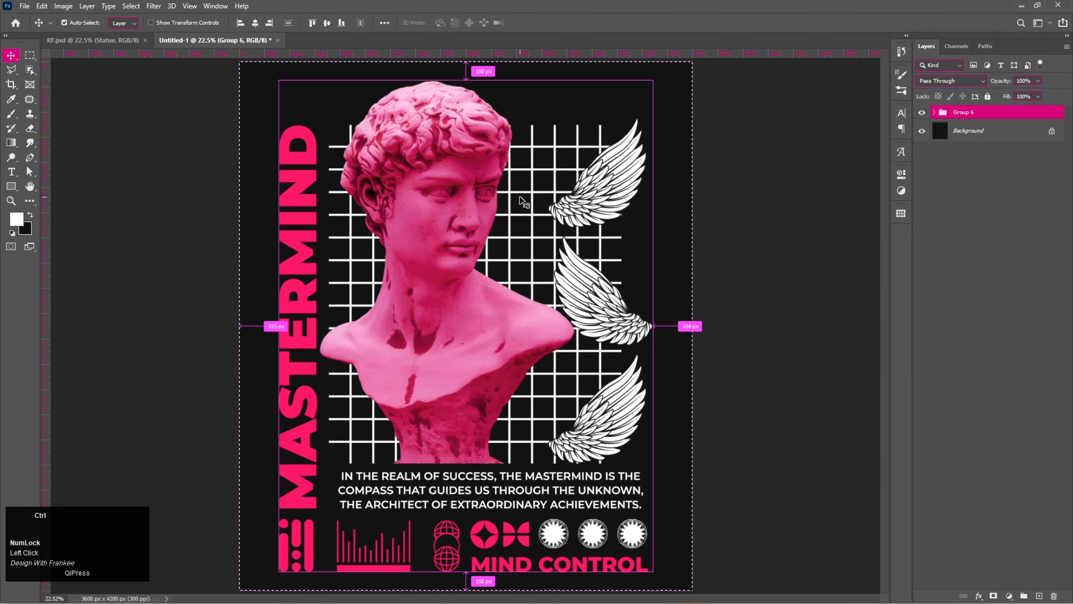
key(ctrl+d)
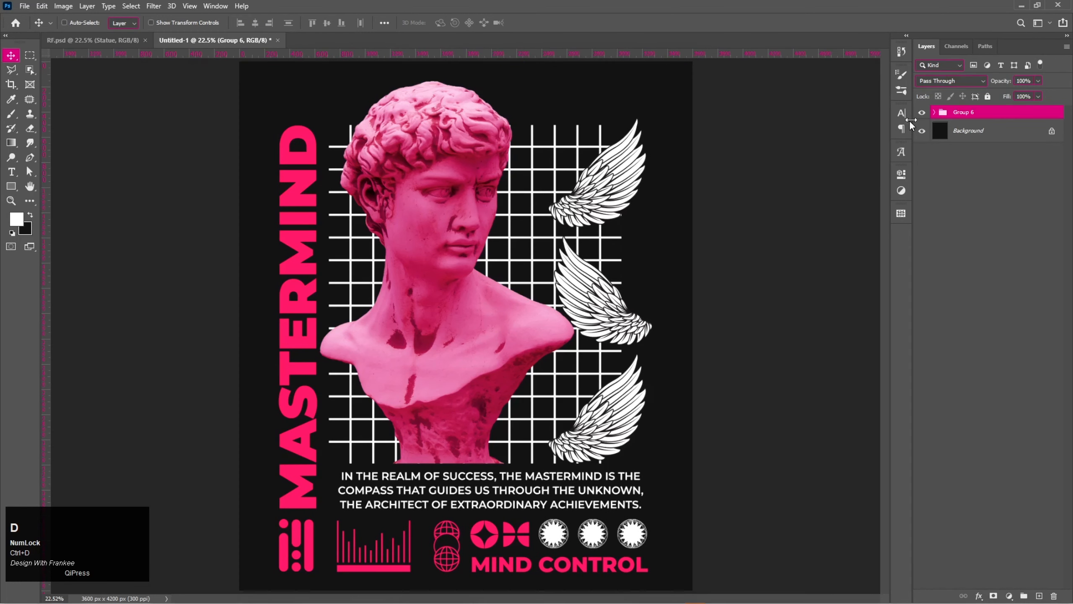
click(922, 117)
click(922, 118)
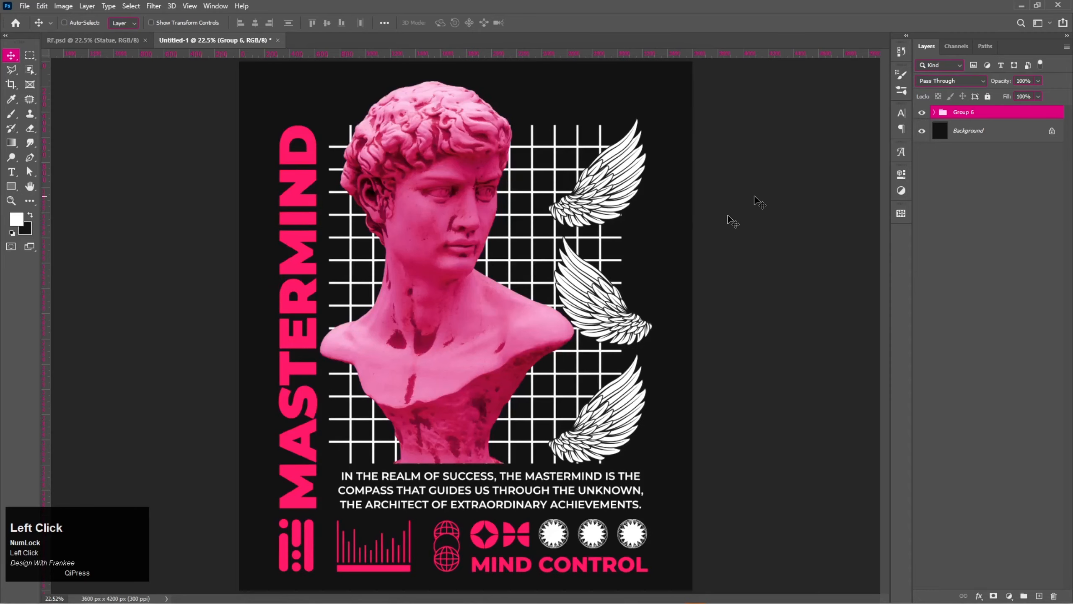